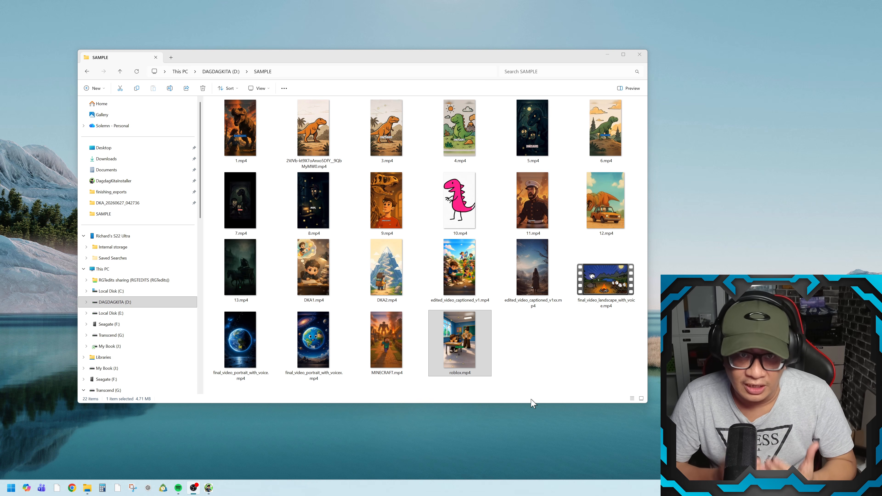
- Play final_video_landscape_with_voice.mp4 in a widened player window, pause it, and close the player
{"action": "double_click", "coordinate": [607, 294]}
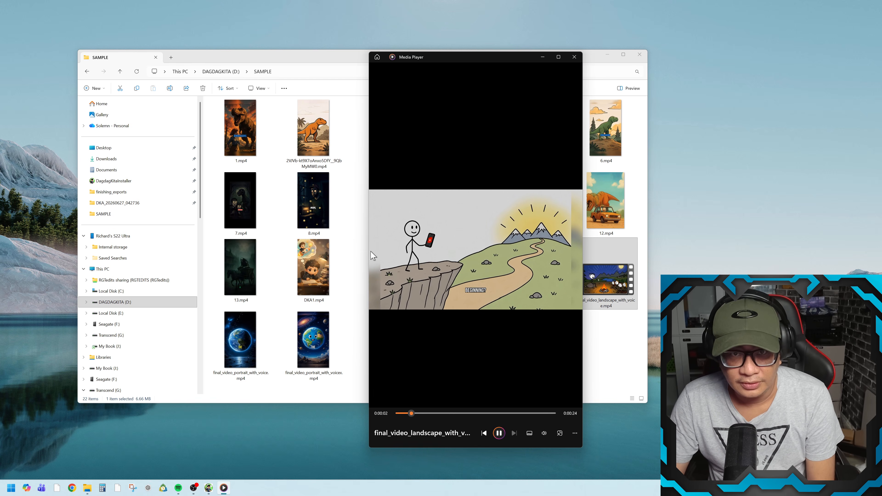
{"action": "left_click_drag", "start_coordinate": [368, 282], "coordinate": [100, 257]}
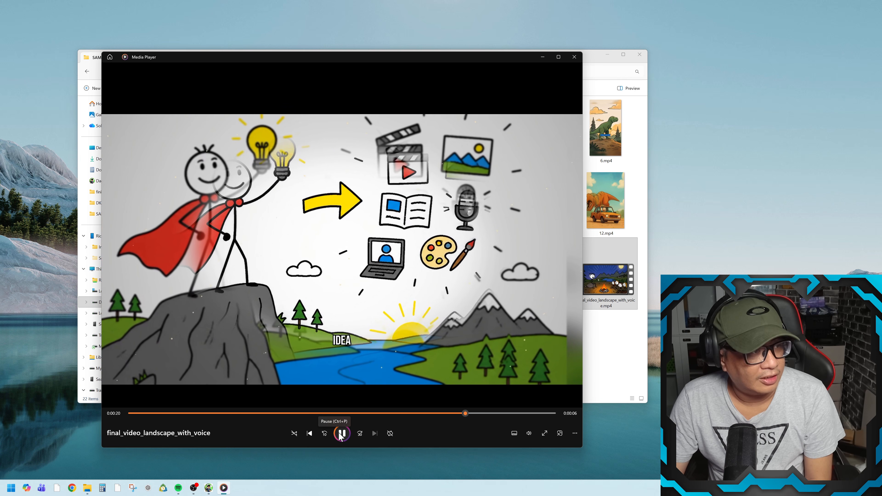
{"action": "left_click", "coordinate": [341, 435]}
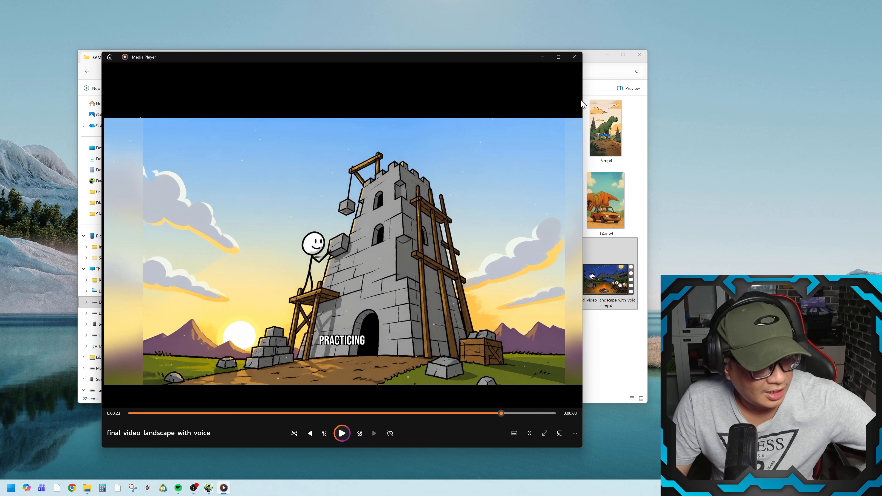
{"action": "left_click", "coordinate": [575, 57]}
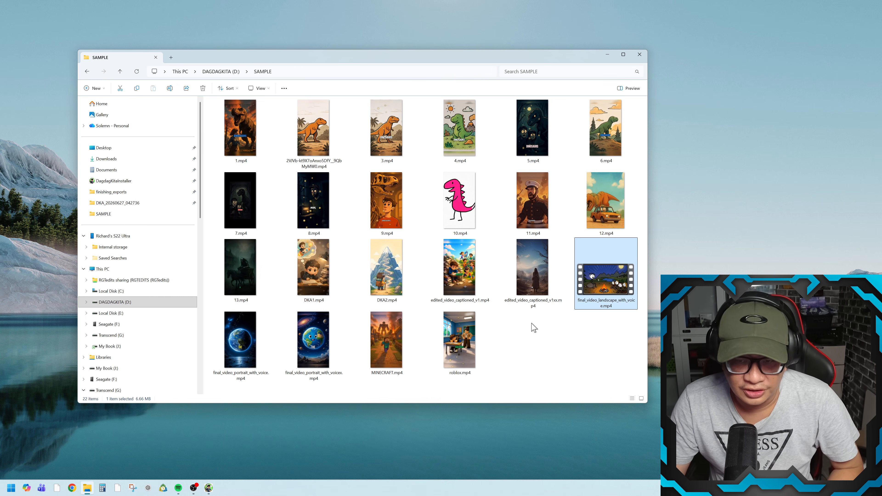
- Replay the opening of the landscape sample video twice, closing the player each time
{"action": "double_click", "coordinate": [613, 292]}
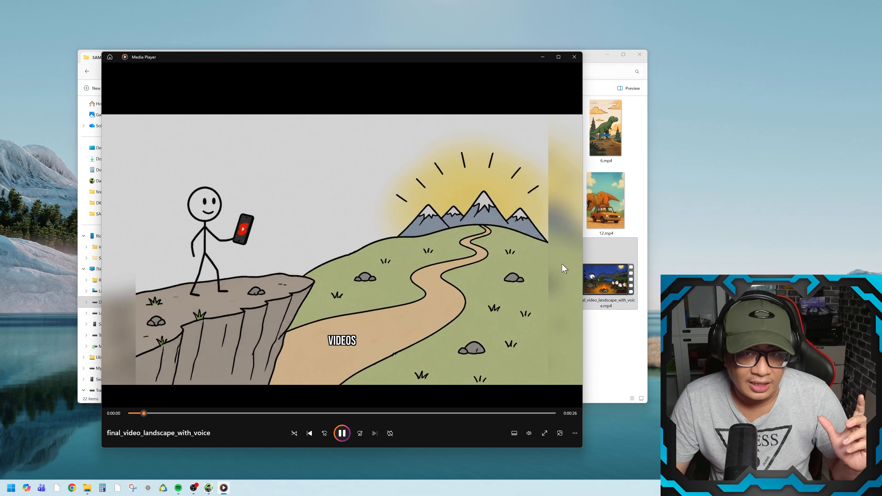
{"action": "left_click", "coordinate": [574, 56]}
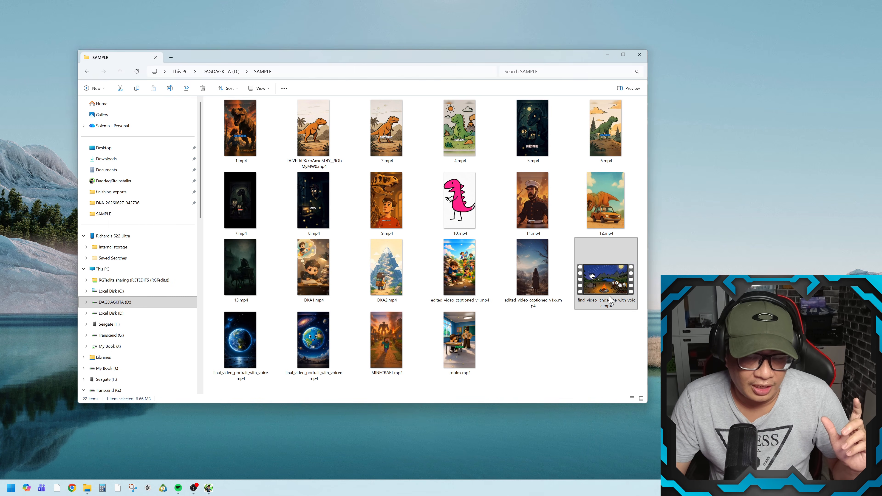
{"action": "double_click", "coordinate": [399, 261]}
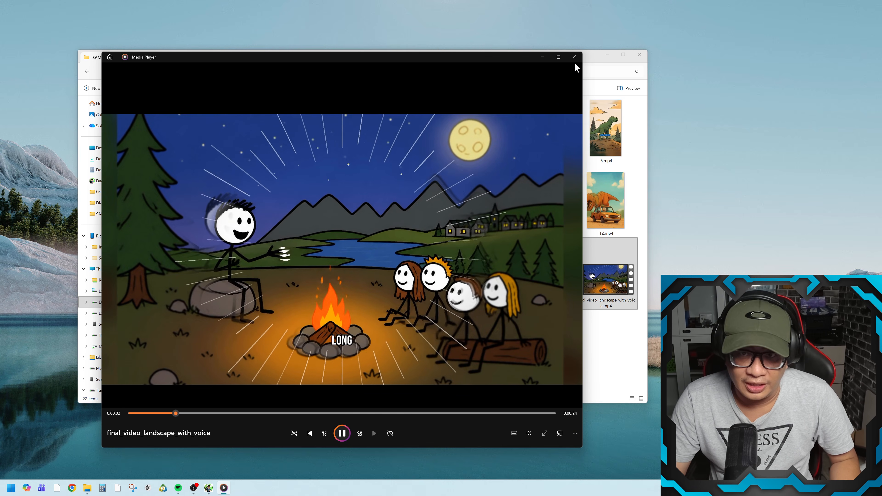
{"action": "left_click", "coordinate": [575, 57]}
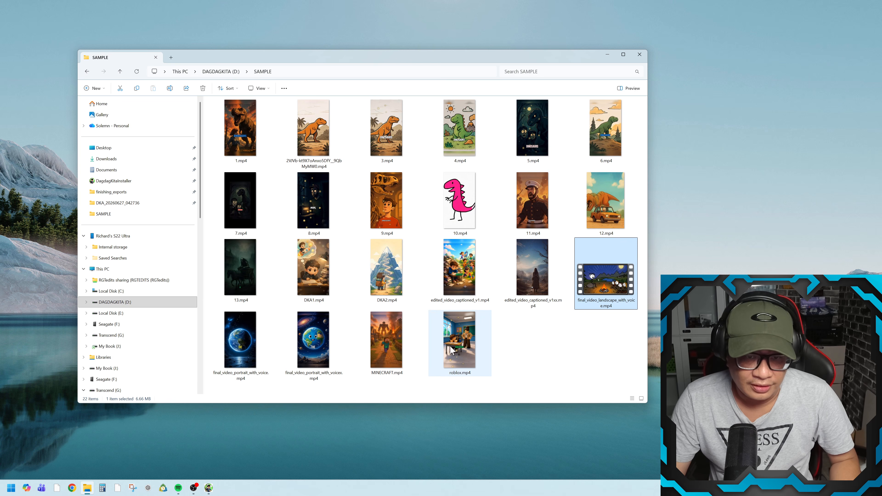
- Preview the roblox.mp4 and MINECRAFT.mp4 sample videos, closing the player after each
{"action": "double_click", "coordinate": [459, 351]}
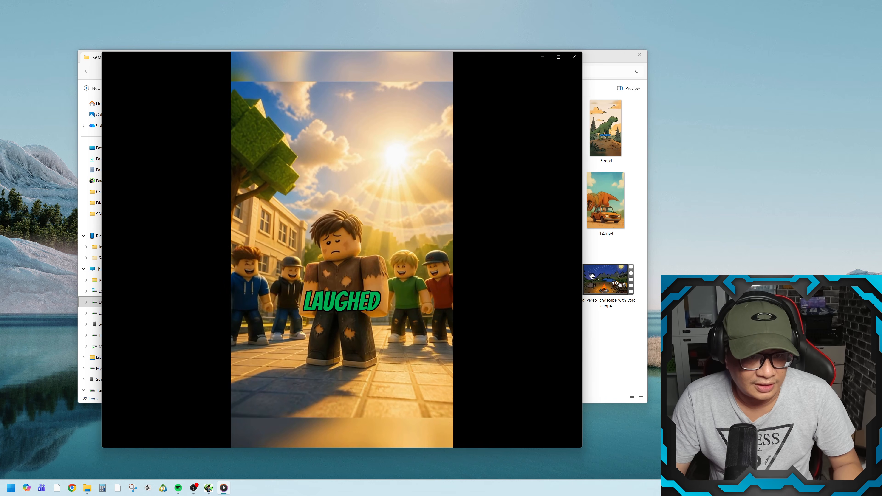
{"action": "left_click", "coordinate": [575, 60]}
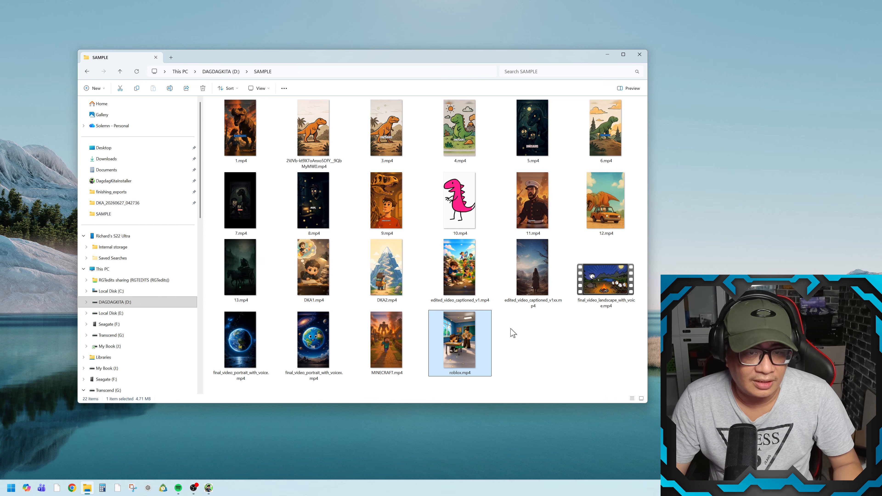
{"action": "left_click", "coordinate": [391, 357]}
{"action": "double_click", "coordinate": [391, 357]}
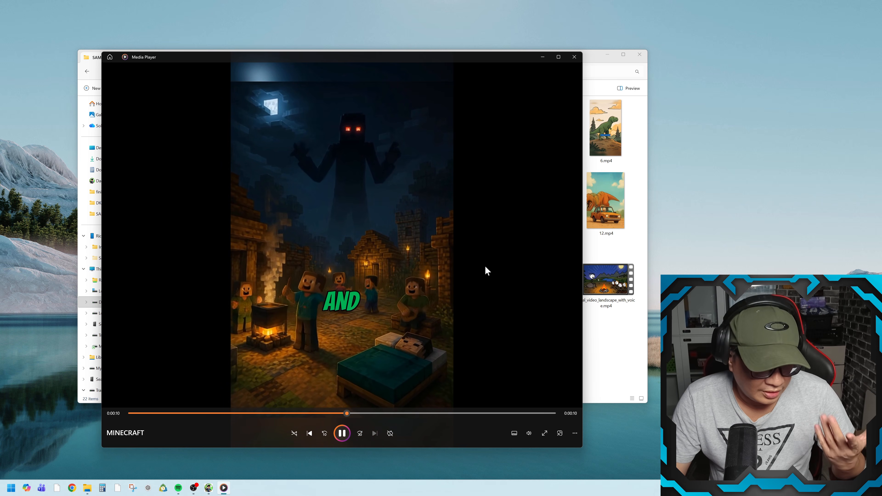
{"action": "left_click", "coordinate": [574, 57]}
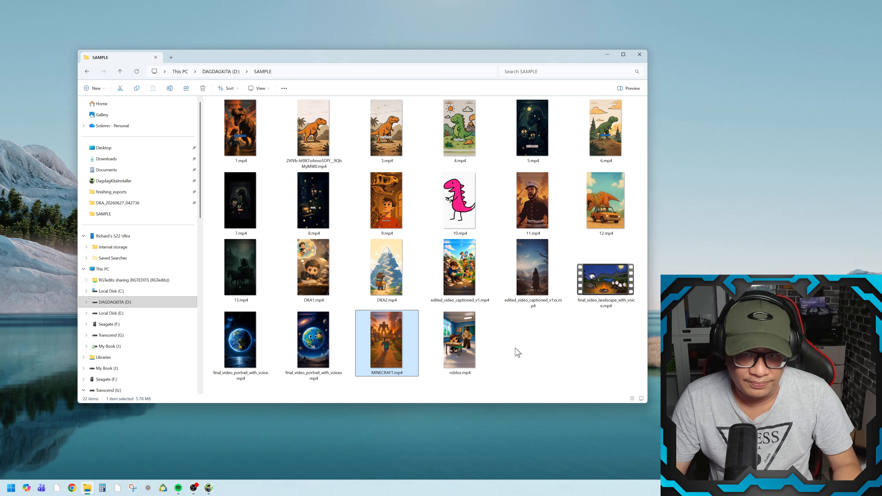
- Preview final_video_portrait_with_voicex.mp4 and edited_video_captioned_v1.mp4, replaying the captioned one and closing the player after each viewing
{"action": "double_click", "coordinate": [318, 356]}
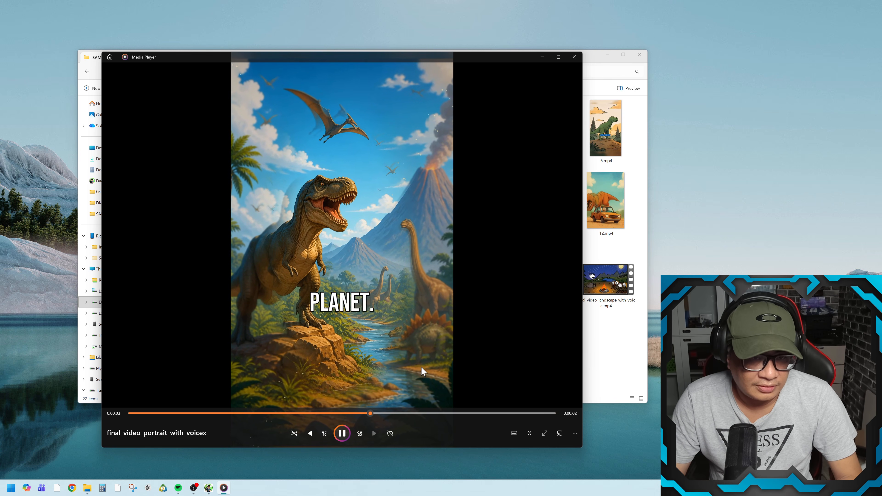
{"action": "left_click", "coordinate": [575, 58]}
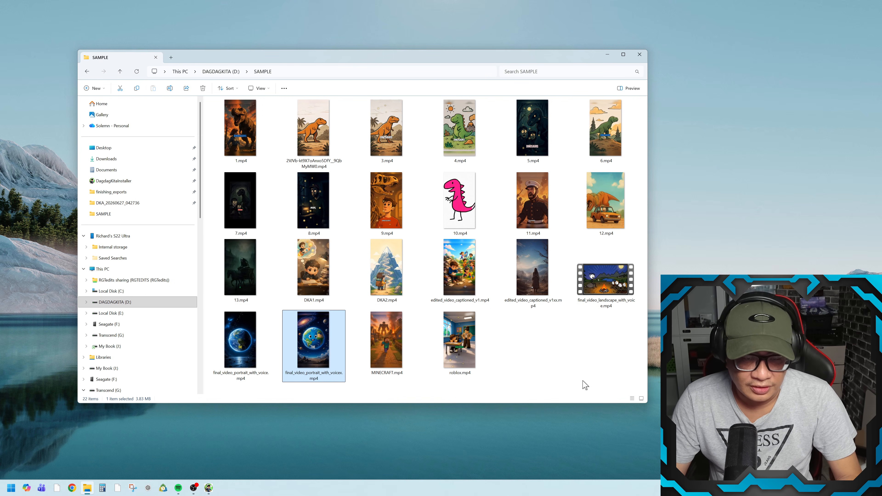
{"action": "double_click", "coordinate": [485, 285]}
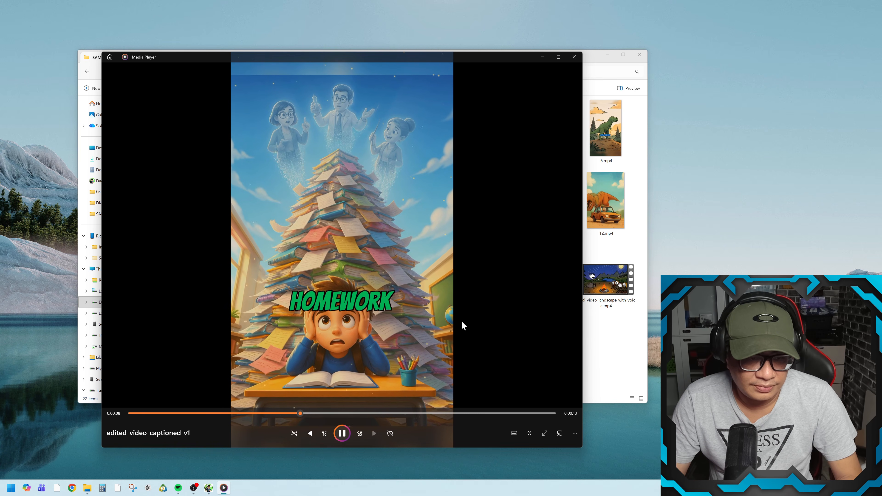
{"action": "left_click", "coordinate": [575, 56]}
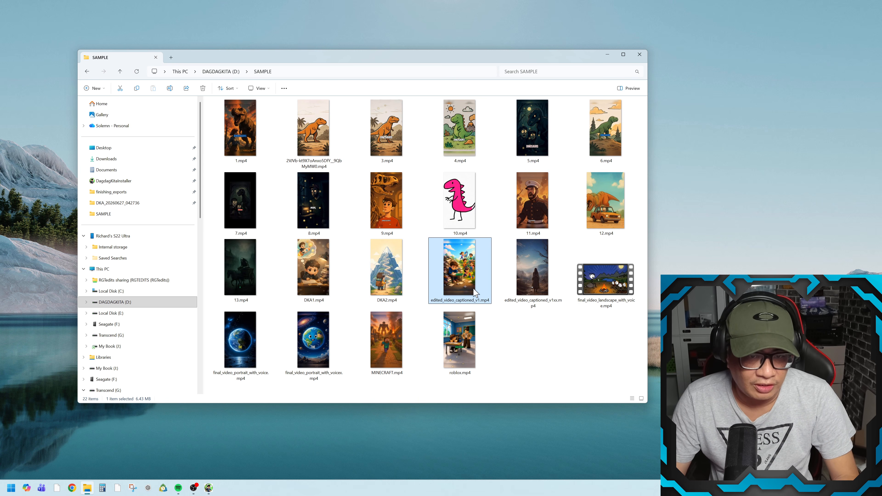
{"action": "double_click", "coordinate": [464, 271]}
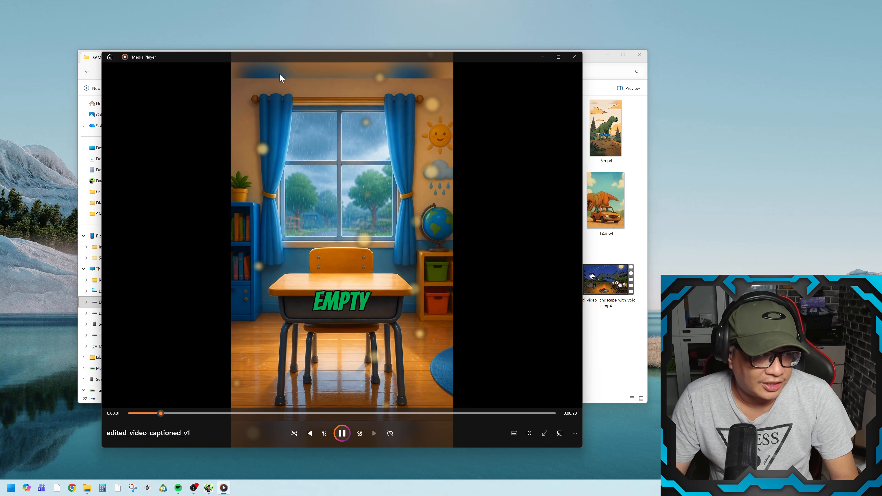
{"action": "left_click", "coordinate": [575, 57]}
- Preview the DKA2.mp4 and DKA1.mp4 sample videos, closing the player after each
{"action": "double_click", "coordinate": [388, 300]}
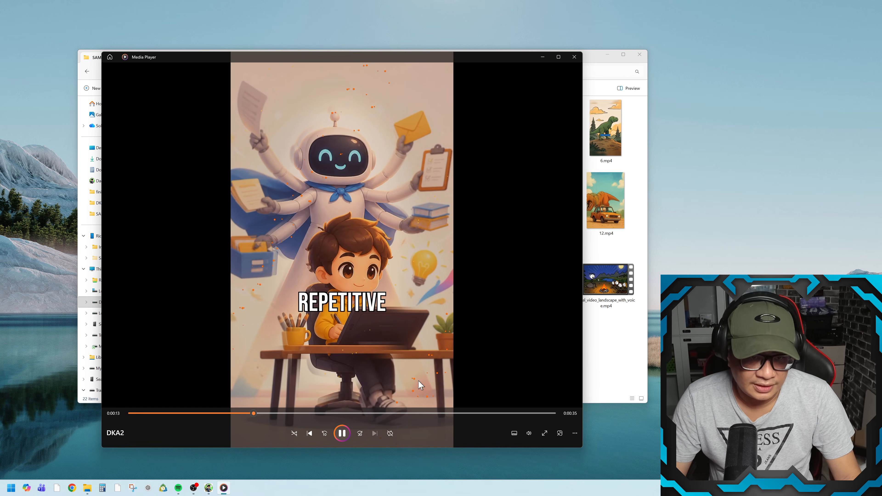
{"action": "left_click", "coordinate": [574, 60]}
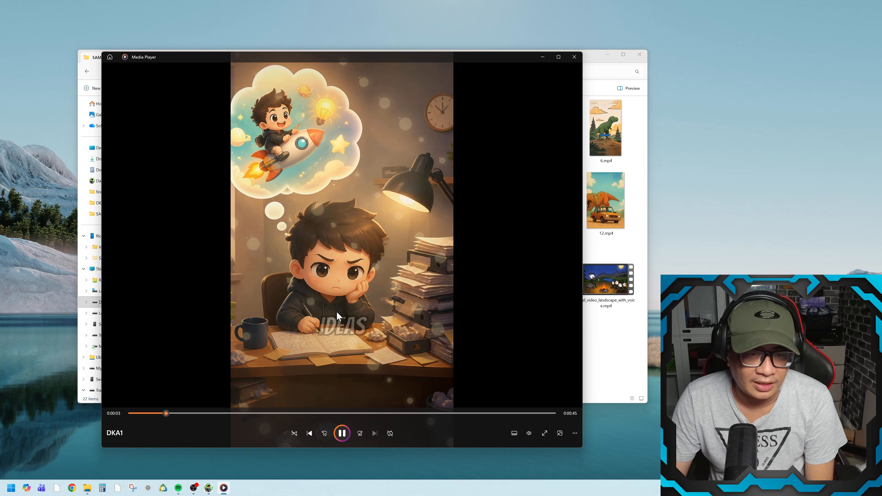
{"action": "left_click", "coordinate": [574, 57]}
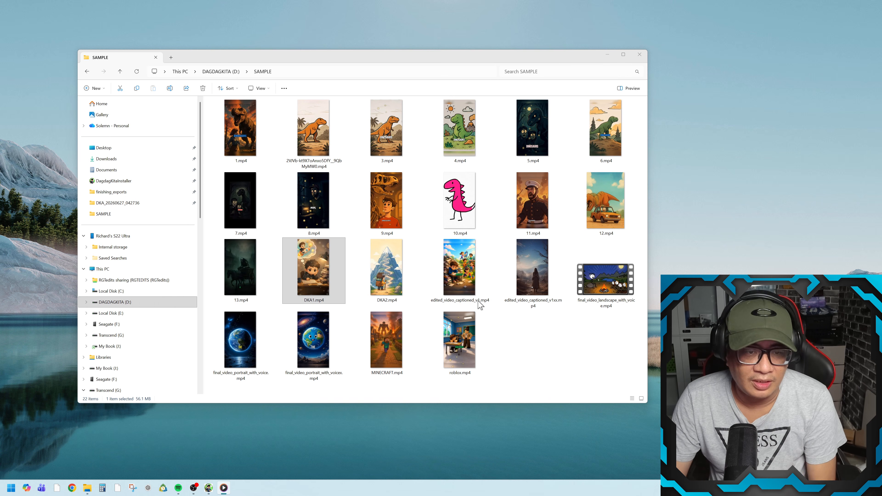
{"action": "left_click", "coordinate": [397, 294]}
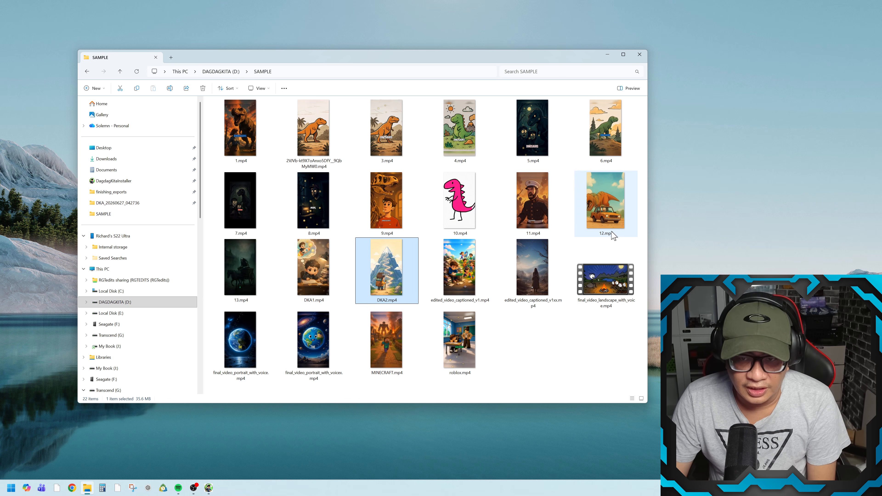
- Preview 12.mp4, 6.mp4 and the orange dinosaur clip next to 1.mp4, closing the player after each
{"action": "double_click", "coordinate": [605, 200]}
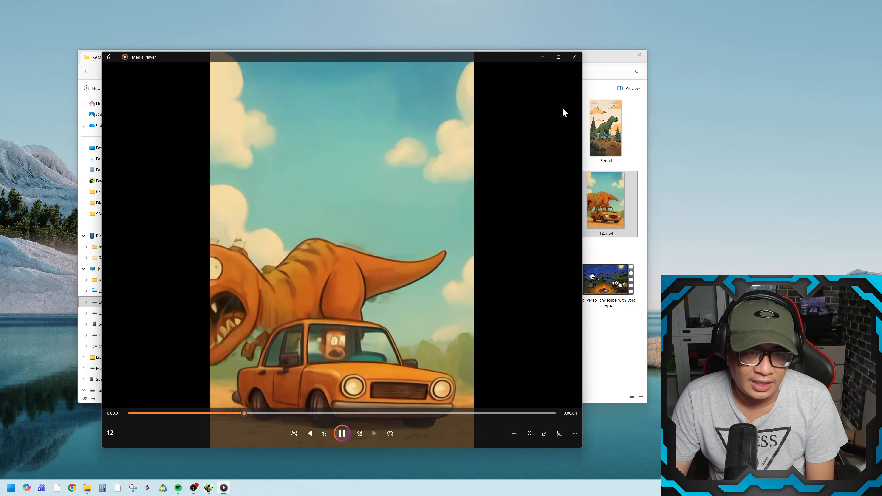
{"action": "left_click", "coordinate": [574, 57]}
{"action": "left_click", "coordinate": [608, 146]}
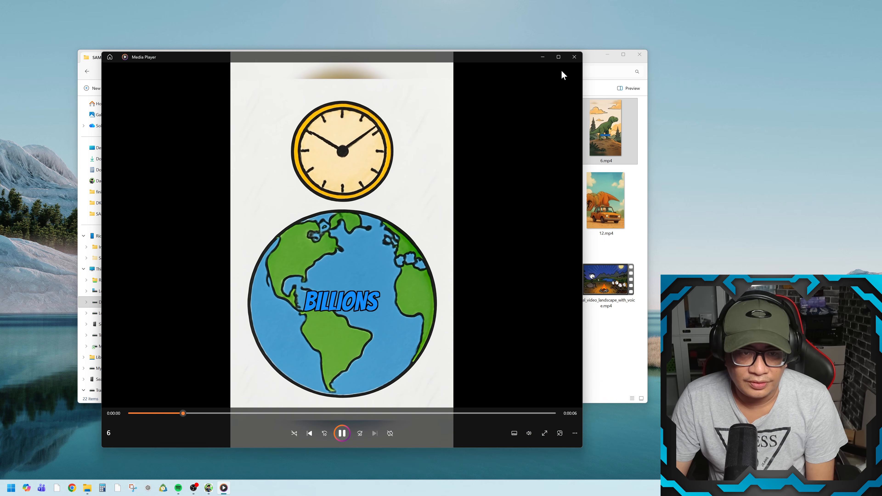
{"action": "left_click", "coordinate": [574, 57]}
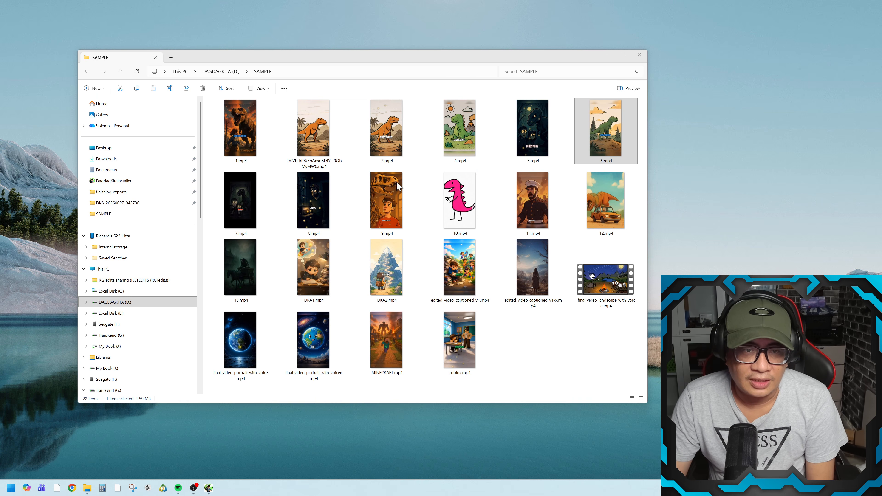
{"action": "double_click", "coordinate": [328, 145]}
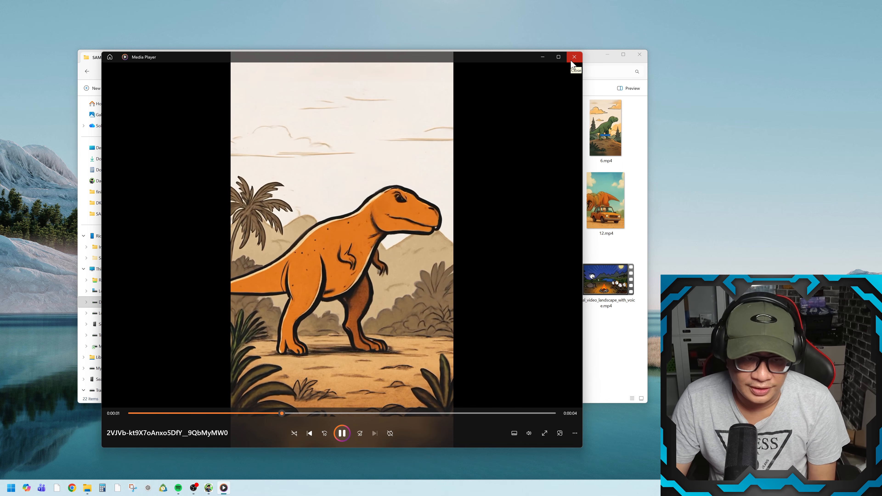
{"action": "left_click", "coordinate": [573, 59]}
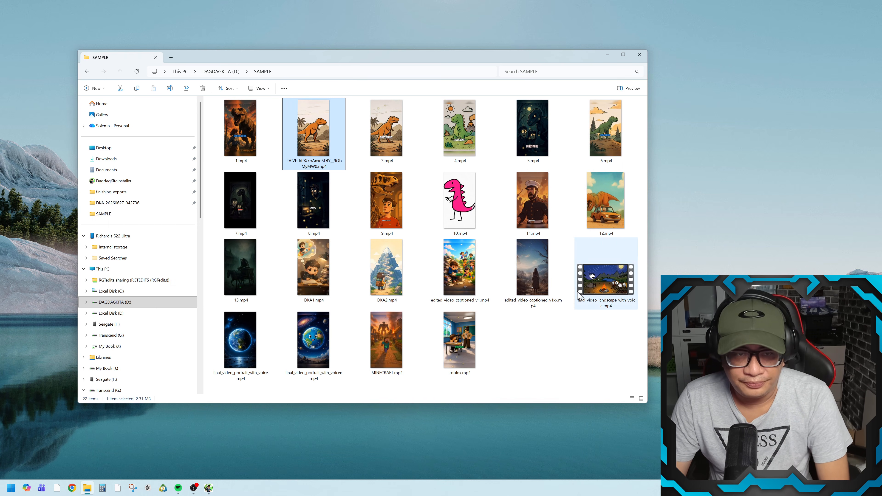
- Switch to Dagdag Kita Automation and maximize its window on the Start Here guide
{"action": "left_click", "coordinate": [209, 489]}
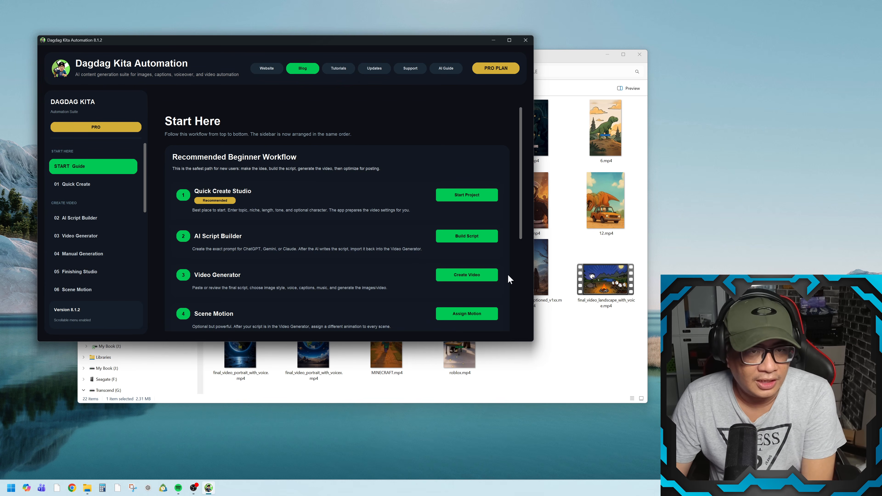
{"action": "left_click", "coordinate": [509, 40]}
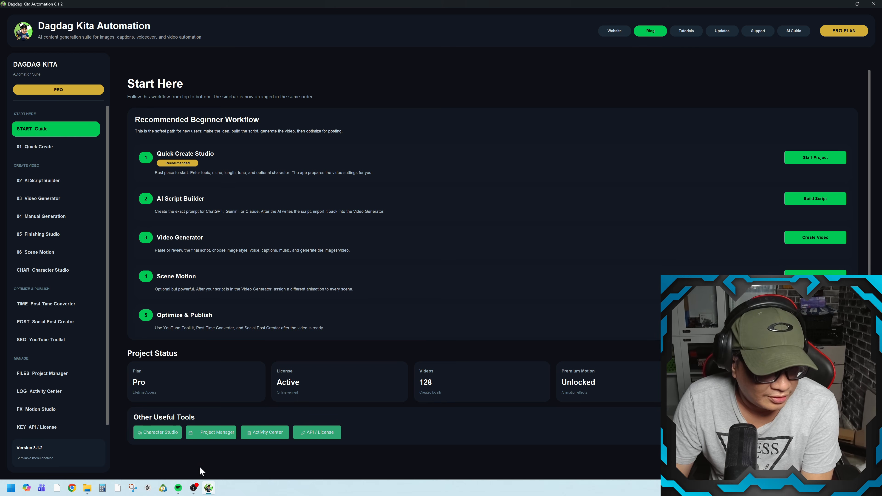
{"action": "mouse_move", "coordinate": [195, 489]}
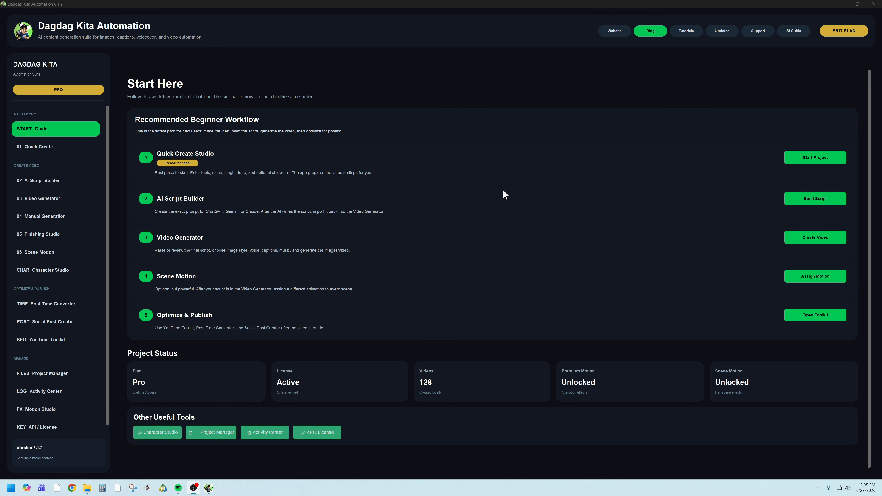
- Start a project in Quick Create Studio and set the video length to 3 Minutes
{"action": "left_click", "coordinate": [830, 161]}
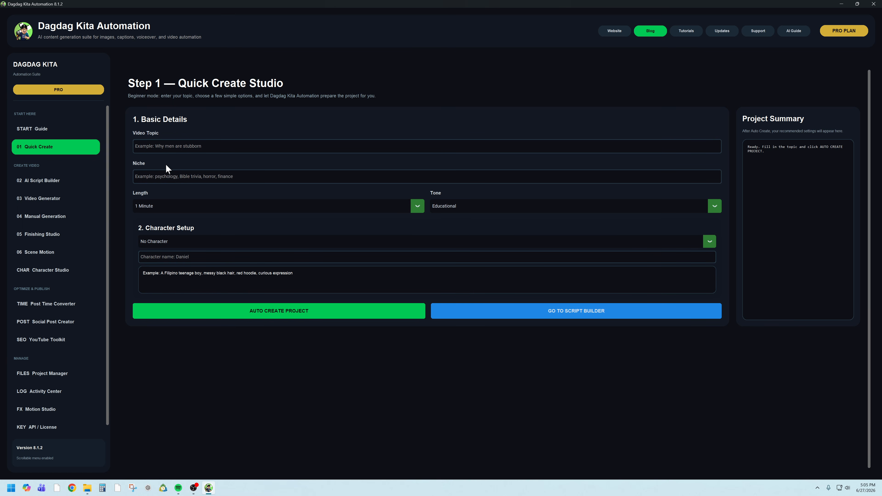
{"action": "left_click", "coordinate": [188, 146]}
{"action": "left_click", "coordinate": [173, 178]}
{"action": "left_click", "coordinate": [415, 209]}
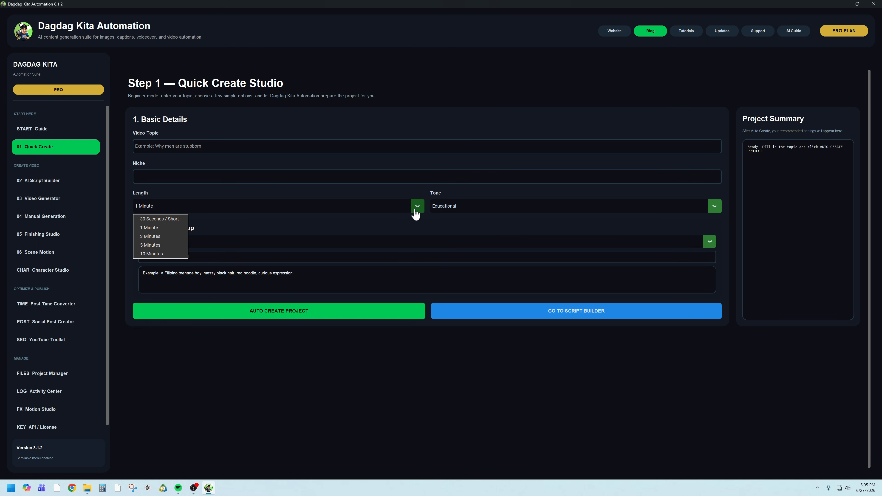
{"action": "left_click", "coordinate": [157, 238]}
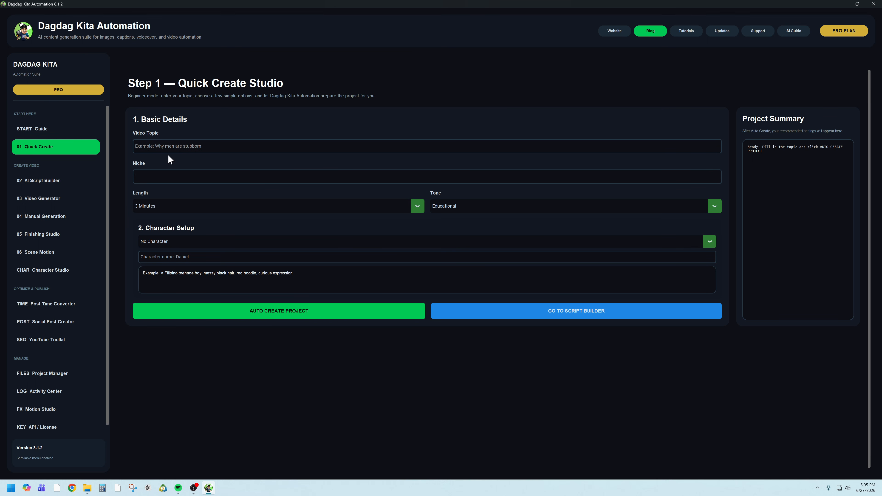
- Go to the AI Script Builder and review its target length options without changing the selection
{"action": "left_click", "coordinate": [55, 187]}
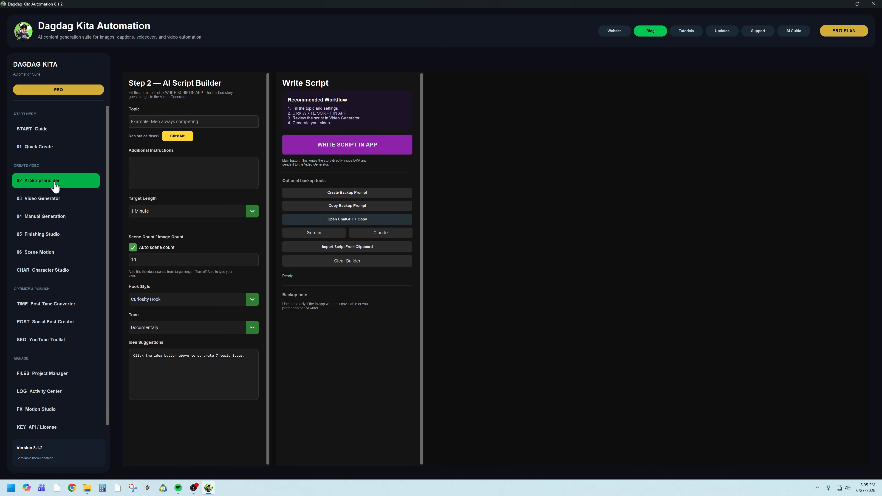
{"action": "left_click", "coordinate": [250, 214]}
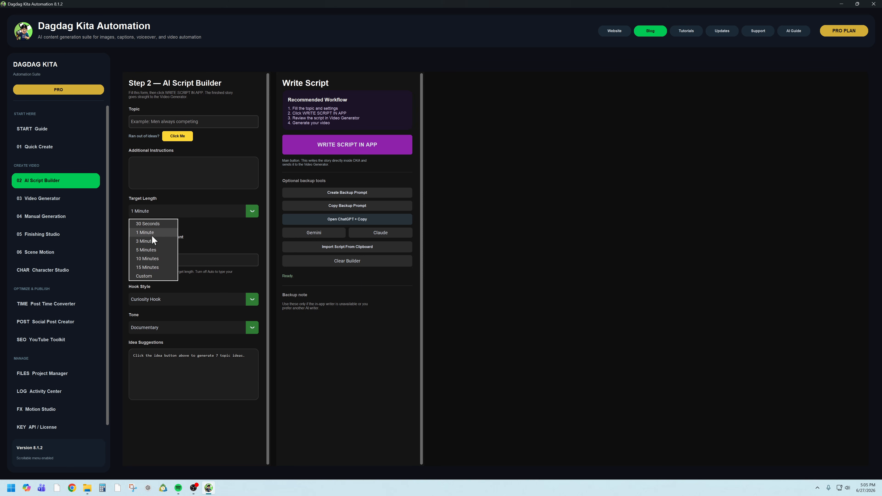
{"action": "left_click", "coordinate": [243, 235]}
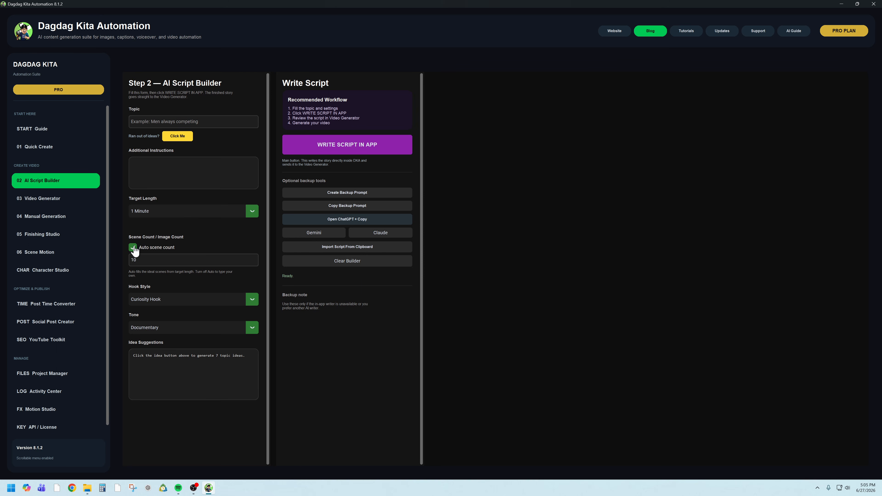
- Try the Custom target length and switch it to 3 Minutes, dismissing the longform effects notice
{"action": "left_click", "coordinate": [159, 213]}
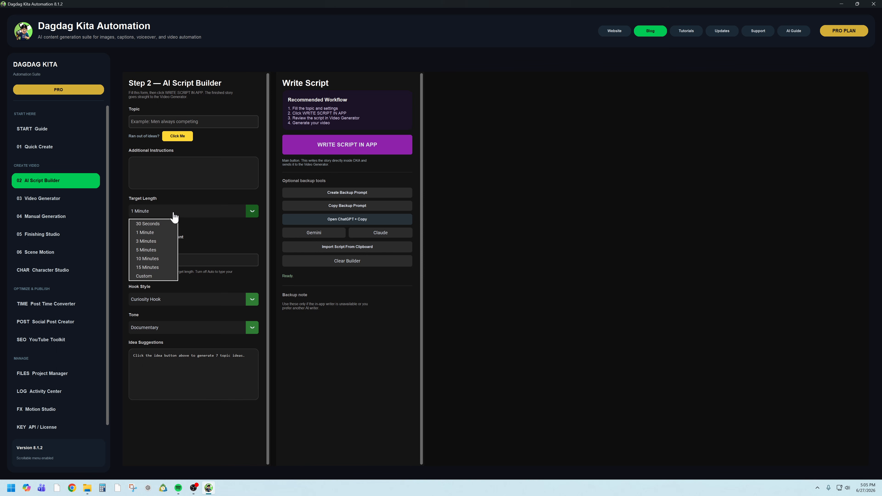
{"action": "left_click", "coordinate": [152, 275]}
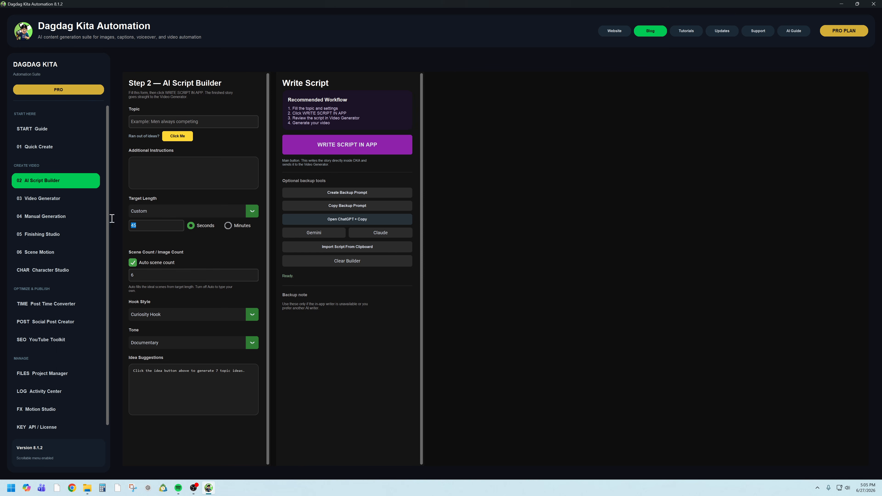
{"action": "left_click", "coordinate": [253, 212]}
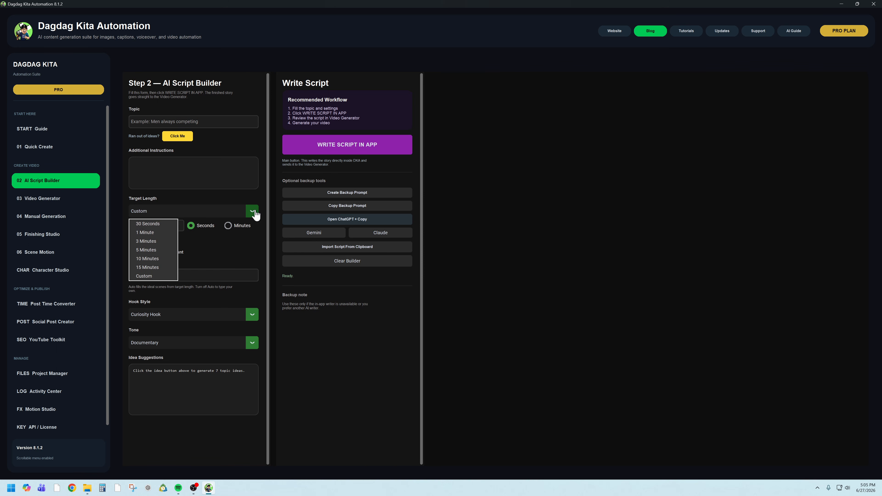
{"action": "left_click", "coordinate": [157, 241]}
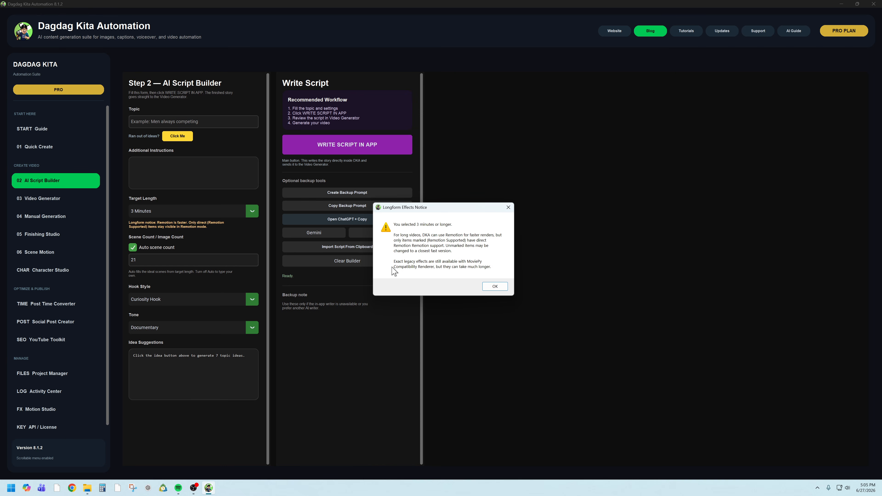
{"action": "left_click", "coordinate": [495, 287]}
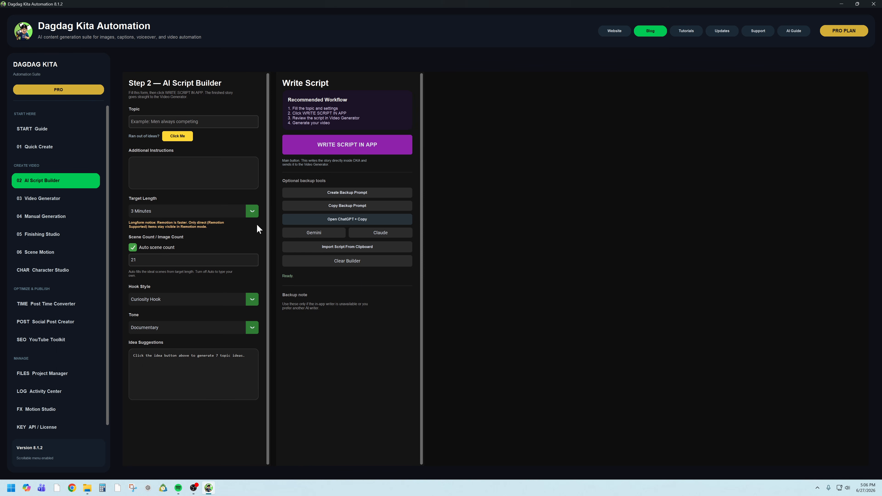
- Set the target length to 30 Seconds, turn off auto scene count and set the scene count to 8
{"action": "left_click", "coordinate": [257, 215]}
{"action": "left_click", "coordinate": [159, 225]}
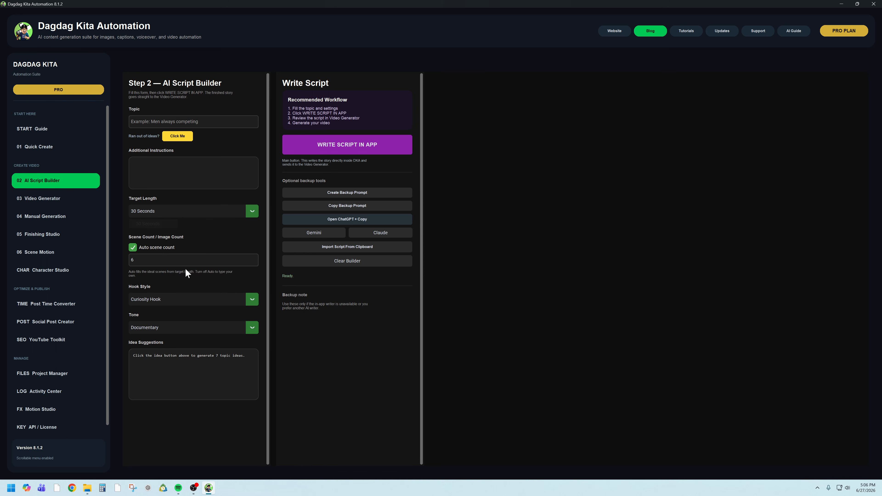
{"action": "left_click", "coordinate": [133, 248]}
{"action": "left_click", "coordinate": [133, 248]}
{"action": "left_click", "coordinate": [133, 248]}
{"action": "type", "text": "8"}
- Try a script topic beginning with "About Happy Marria"
{"action": "left_click", "coordinate": [219, 118]}
{"action": "type", "text": "Abo"}
{"action": "type", "text": "ut "}
{"action": "type", "text": "Hao"}
{"action": "type", "text": "ppy M"}
{"action": "type", "text": "ar"}
{"action": "type", "text": "ri"}
{"action": "type", "text": "a"}
{"action": "key", "text": "ctrl+a"}
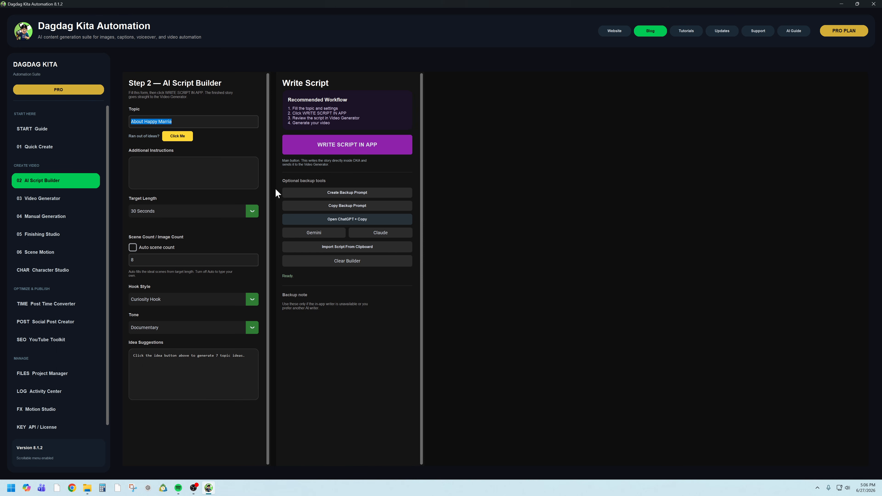
- Replace the topic with "Tell a story about a guy who change his drinking habbit after getting"
{"action": "key", "text": "BackSpace"}
{"action": "type", "text": "Tell a story about a guy who change"}
{"action": "type", "text": "his habbit"}
{"action": "key", "text": "BackSpace"}
{"action": "key", "text": "BackSpace"}
{"action": "key", "text": "BackSpace"}
{"action": "key", "text": "BackSpace"}
{"action": "key", "text": "BackSpace"}
{"action": "key", "text": "BackSpace"}
{"action": "key", "text": "BackSpace"}
{"action": "type", "text": "drinking habbit after"}
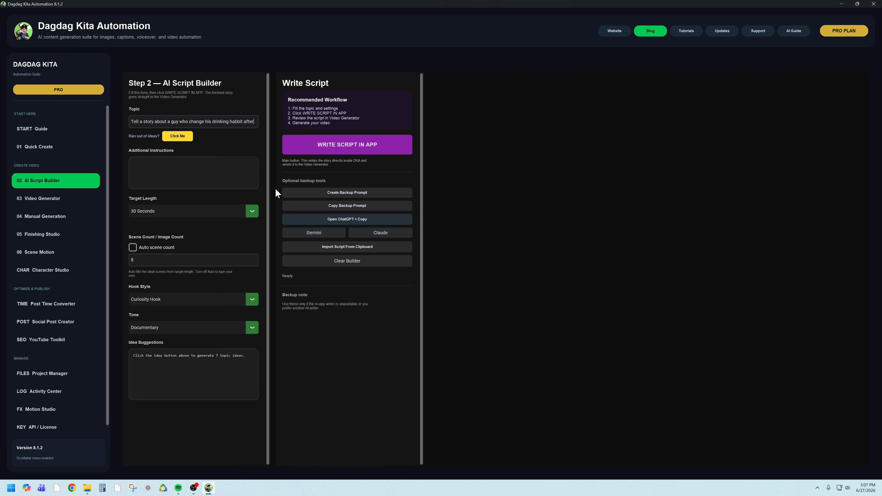
{"action": "type", "text": " getting"}
- Enter "just a fiction" as the additional instructions for the script
{"action": "left_click", "coordinate": [213, 175]}
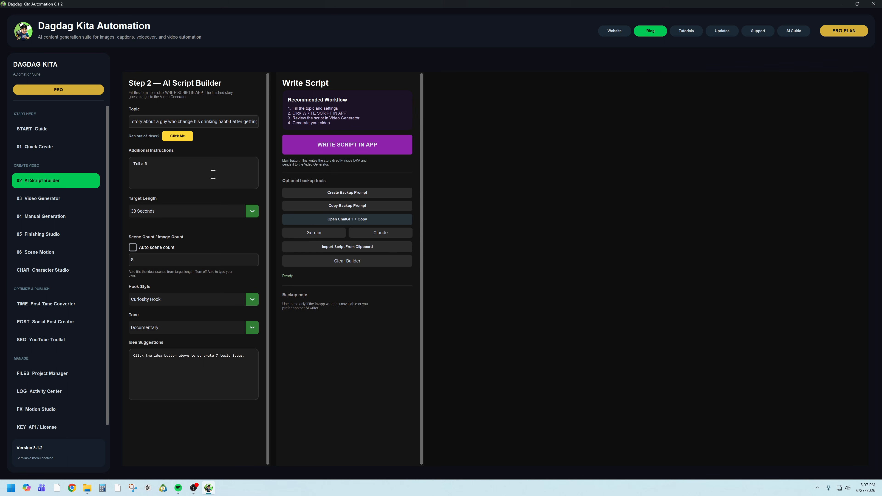
{"action": "key", "text": "ctrl+a"}
{"action": "type", "text": "just"}
- Set the hook style to Shocking Fact Hook and the tone to Motivational
{"action": "left_click", "coordinate": [253, 299]}
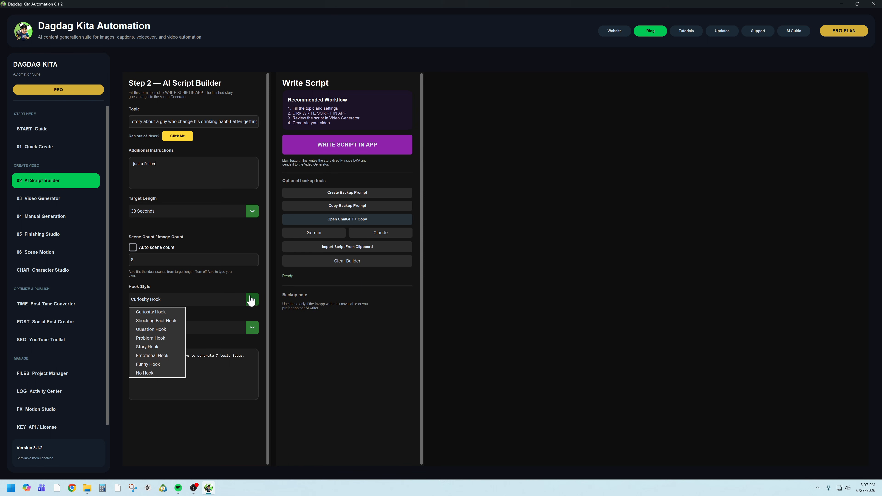
{"action": "left_click", "coordinate": [164, 322]}
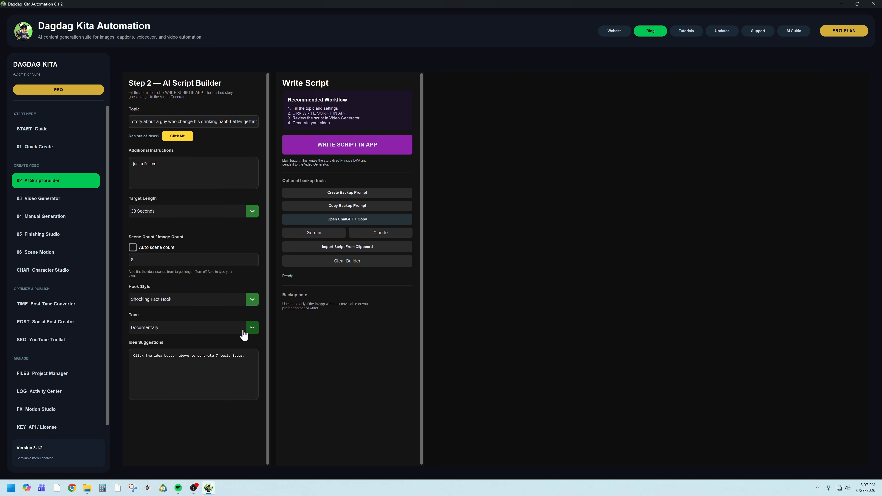
{"action": "left_click", "coordinate": [253, 330]}
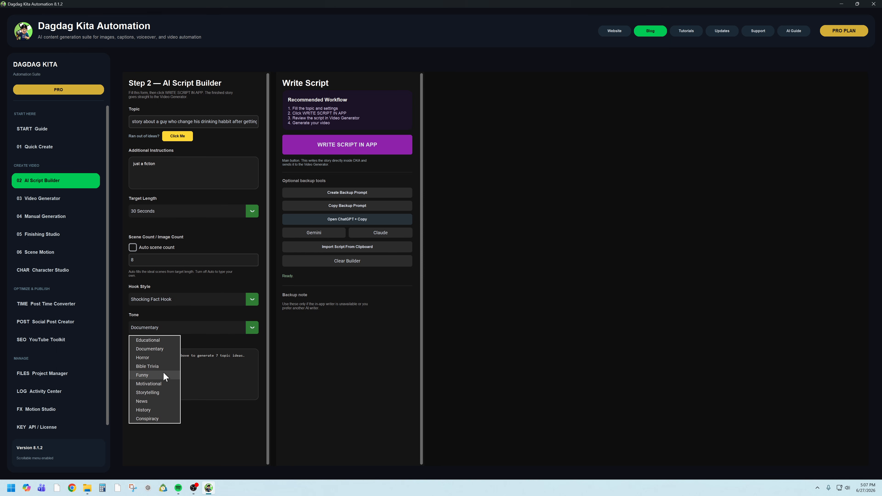
{"action": "left_click", "coordinate": [159, 382]}
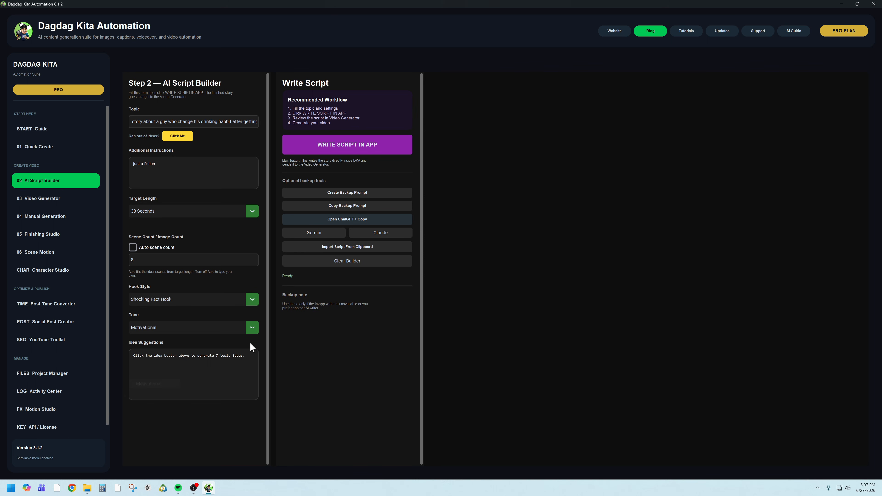
- Start writing the script in the app, and convert its estimated cost in Calculator by computing 0.0012 × 60
{"action": "left_click", "coordinate": [336, 144]}
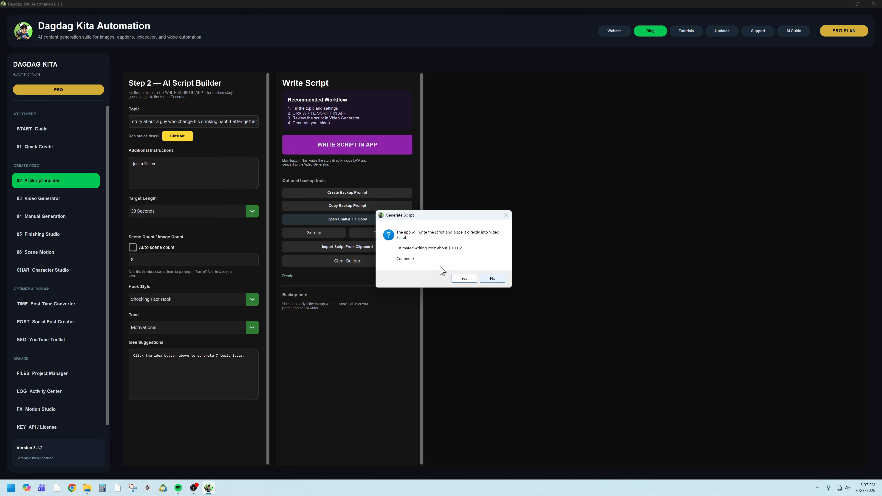
{"action": "left_click", "coordinate": [108, 492]}
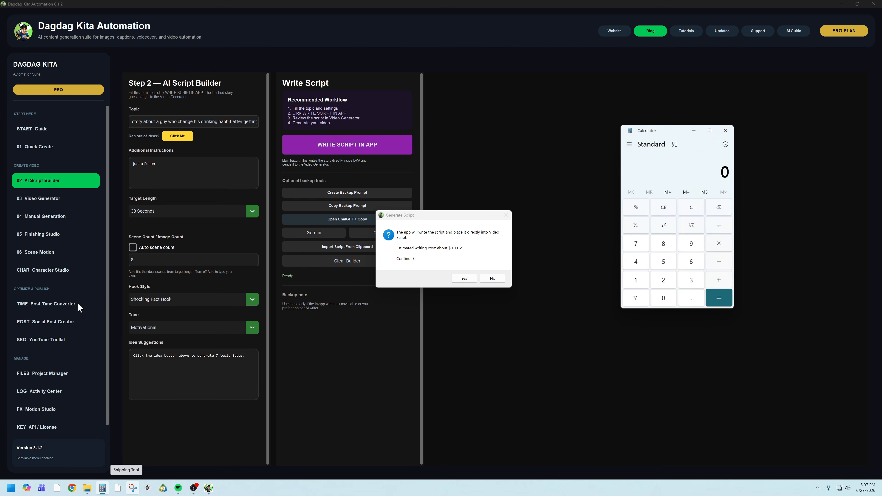
{"action": "type", "text": "0.00"}
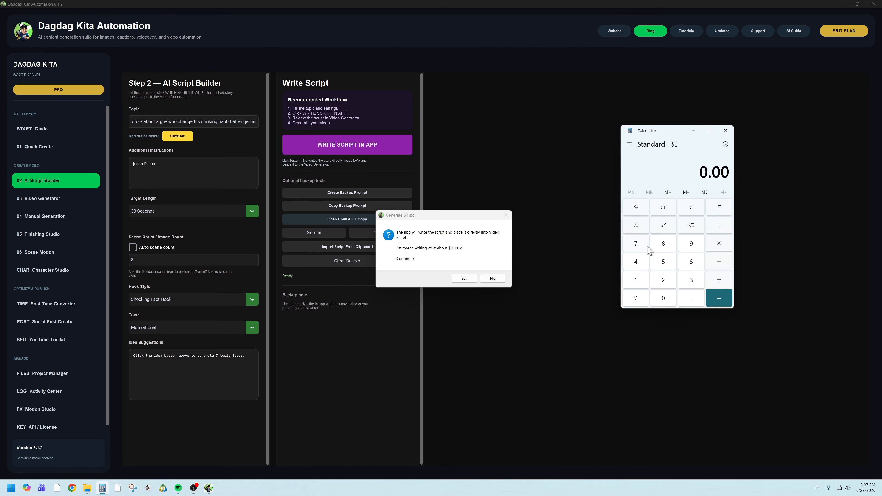
{"action": "type", "text": "12*"}
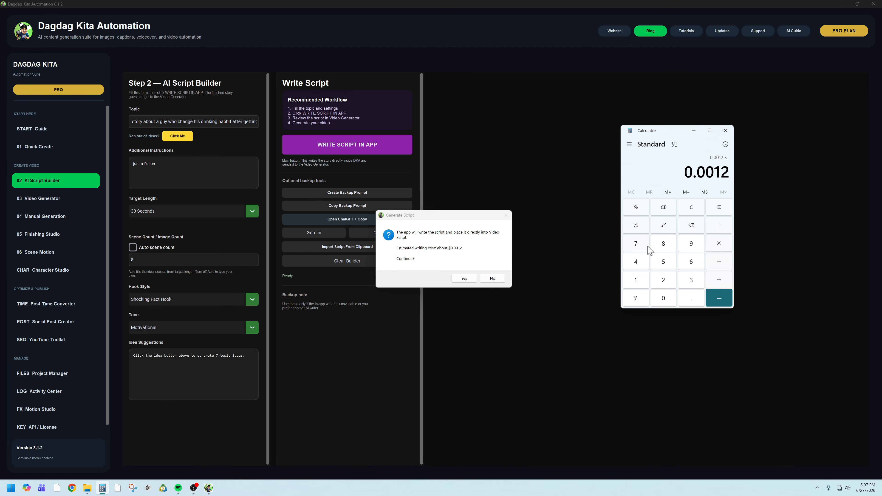
{"action": "type", "text": "60"}
{"action": "key", "text": "Return"}
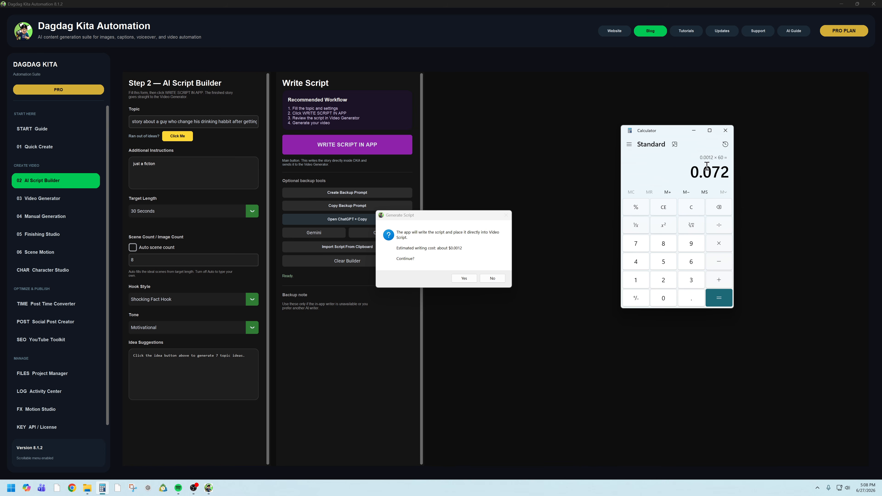
{"action": "left_click", "coordinate": [694, 210]}
- Confirm the script generation and review the finished script lines in the Video Generator
{"action": "left_click", "coordinate": [464, 278]}
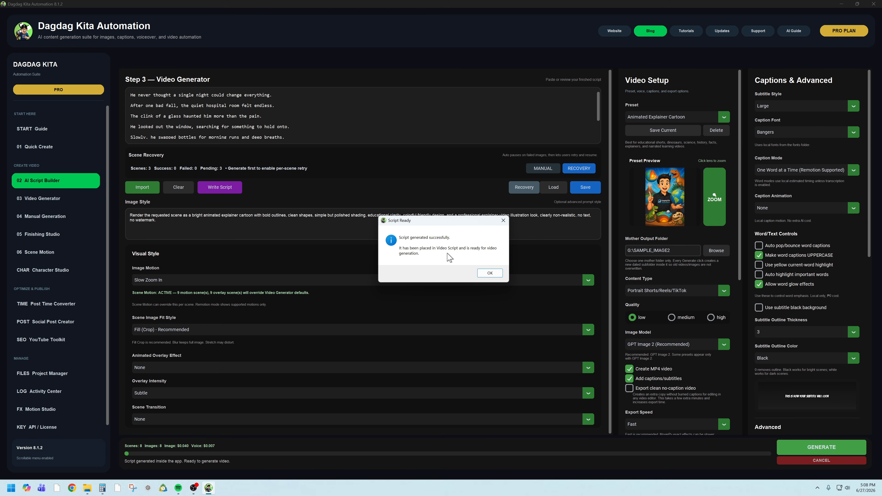
{"action": "left_click", "coordinate": [490, 273]}
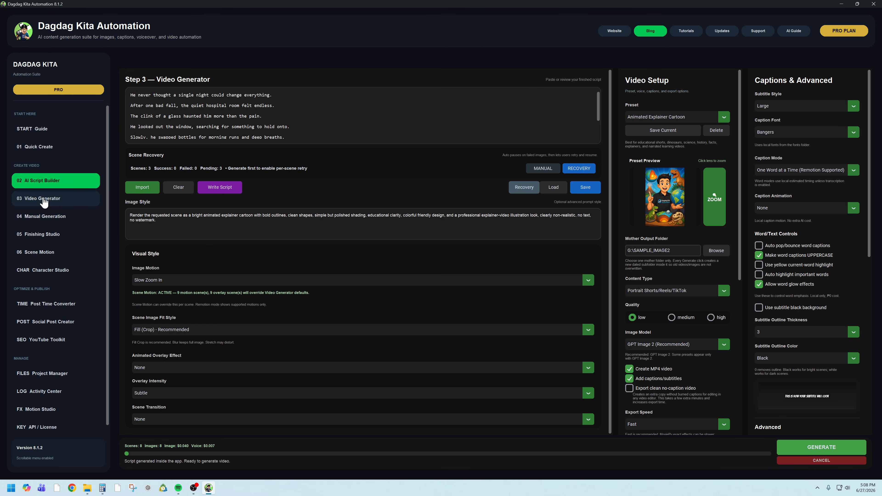
{"action": "left_click", "coordinate": [56, 200]}
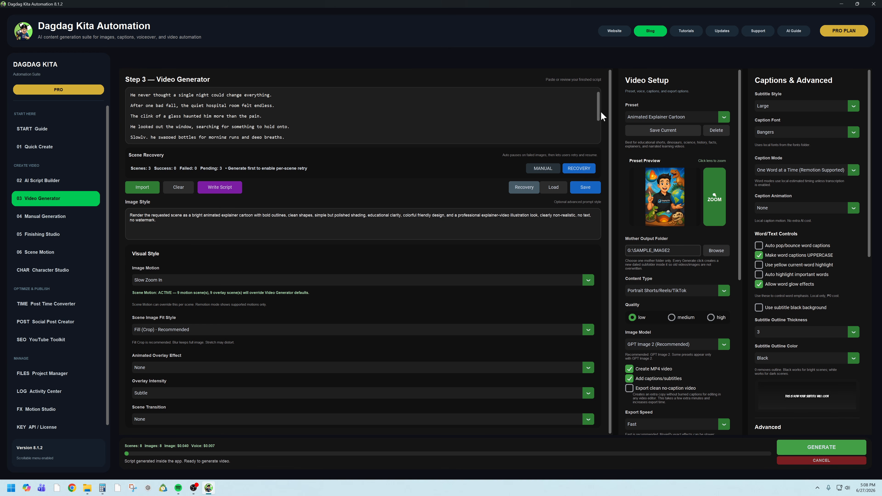
{"action": "left_click_drag", "start_coordinate": [600, 114], "coordinate": [600, 91]}
{"action": "left_click_drag", "start_coordinate": [141, 105], "coordinate": [171, 105]}
{"action": "left_click", "coordinate": [215, 116]}
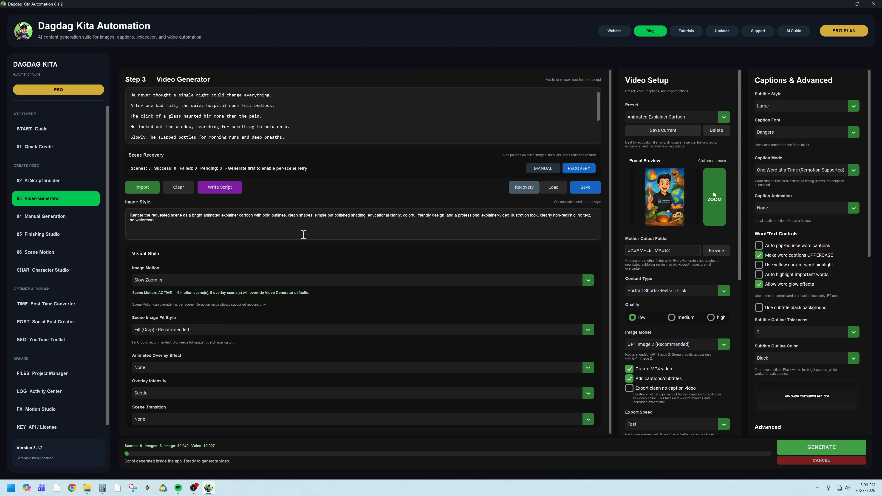
- Go to the Character Studio and look through the saved characters in the Character Library without choosing one
{"action": "left_click", "coordinate": [43, 275]}
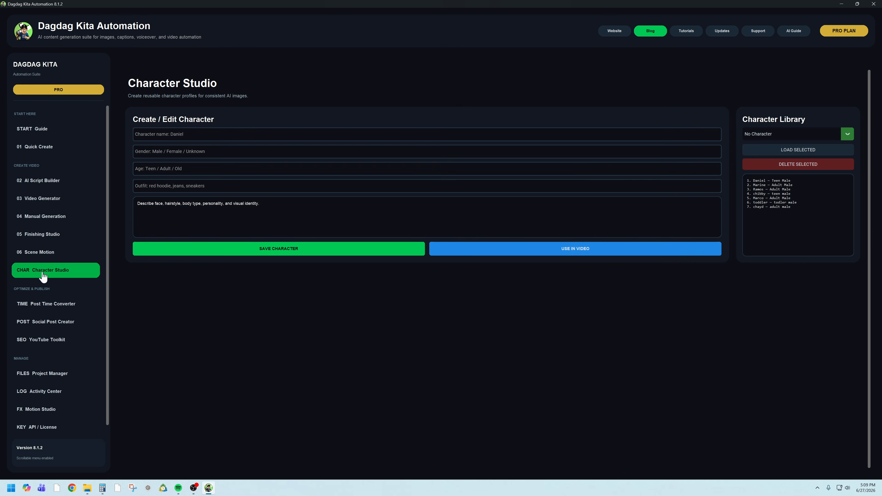
{"action": "left_click", "coordinate": [193, 137]}
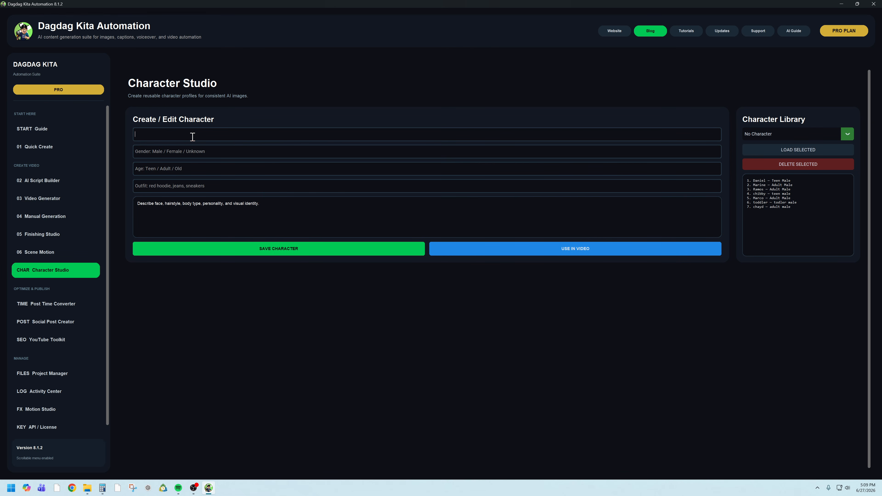
{"action": "left_click", "coordinate": [780, 134]}
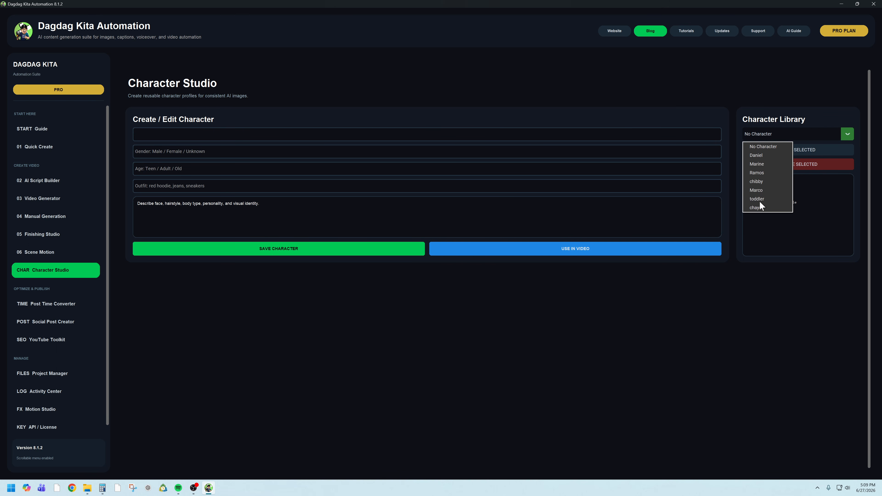
{"action": "left_click", "coordinate": [785, 326]}
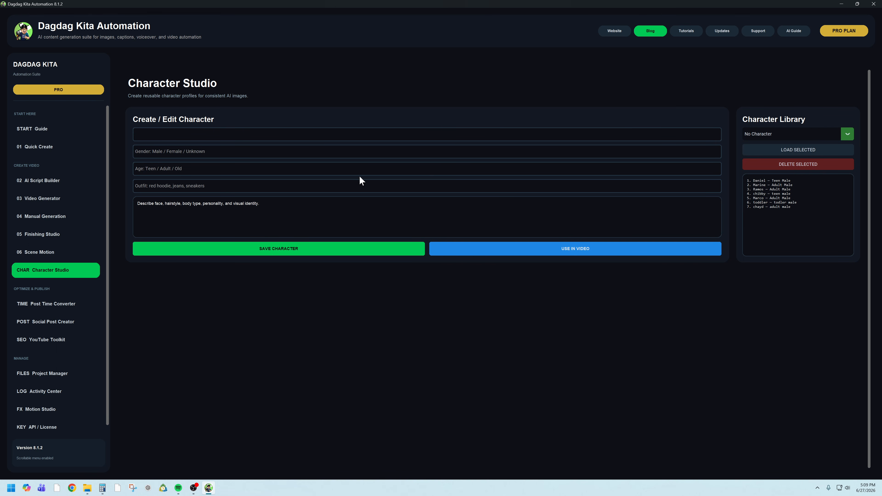
- Fill in the new character's name, gender "male" and age "Adult"
{"action": "left_click", "coordinate": [306, 152]}
{"action": "left_click", "coordinate": [287, 132]}
{"action": "key", "text": "BackSpace"}
{"action": "type", "text": "Joven"}
{"action": "key", "text": "Tab"}
{"action": "left_click", "coordinate": [257, 168]}
{"action": "left_click", "coordinate": [151, 153]}
{"action": "left_click", "coordinate": [201, 170]}
{"action": "type", "text": "Adult"}
- Set the character's outfit to "Blue Shirt, Wearing watch, wearing red cap,"
{"action": "left_click", "coordinate": [154, 187]}
{"action": "type", "text": "Blue Shirt"}
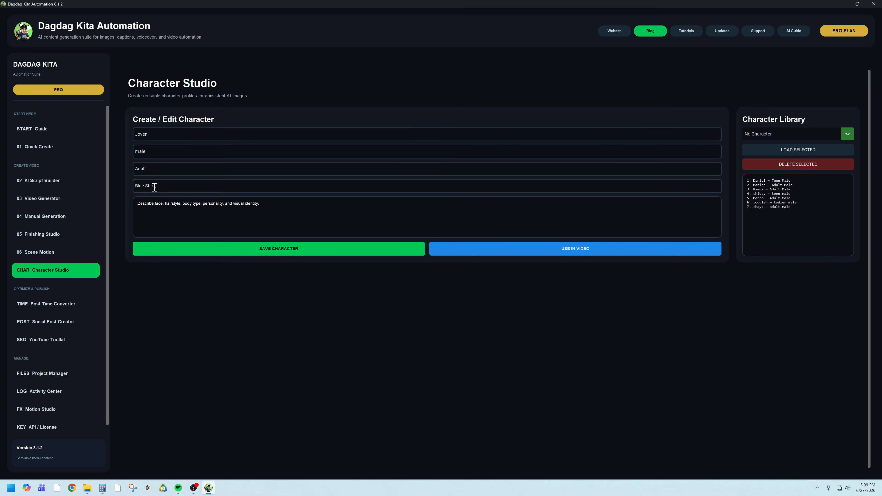
{"action": "type", "text": ", Wearing wtch"}
{"action": "key", "text": "BackSpace"}
{"action": "key", "text": "BackSpace"}
{"action": "key", "text": "BackSpace"}
{"action": "key", "text": "BackSpace"}
{"action": "type", "text": "atch, wearing red c"}
- Replace the description with "Slim, always smiling, with beard, wearing glasses" and save the character
{"action": "left_click_drag", "start_coordinate": [270, 203], "coordinate": [139, 201]}
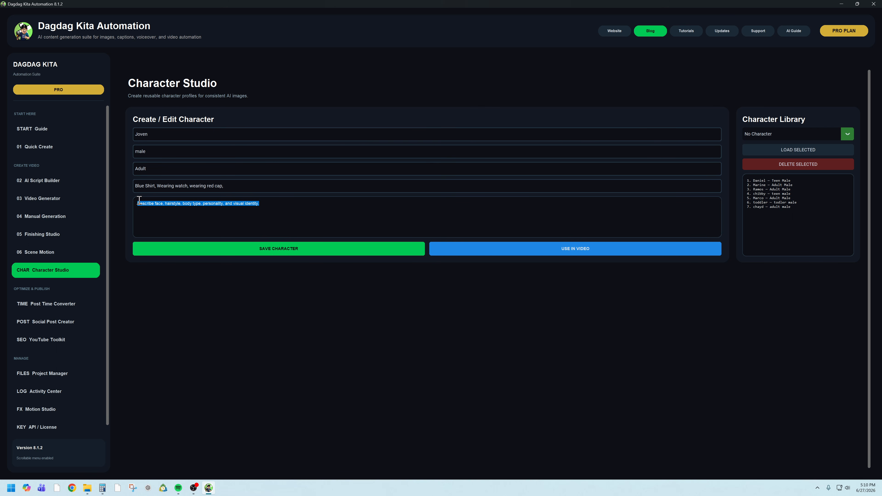
{"action": "type", "text": "s"}
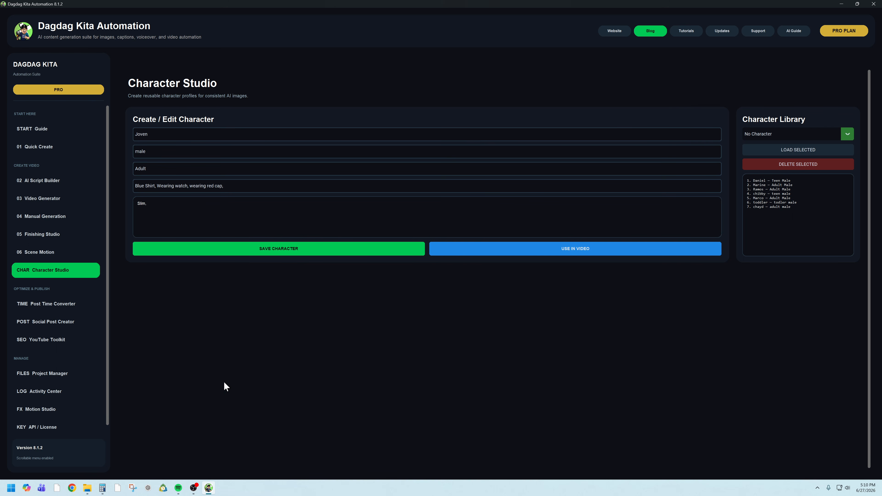
{"action": "type", "text": "an"}
{"action": "type", "text": "ways smiling"}
{"action": "type", "text": ", with bear"}
{"action": "type", "text": "d, wearing glasses"}
{"action": "left_click", "coordinate": [281, 249]}
{"action": "left_click", "coordinate": [461, 268]}
- Select the newly saved character in the Character Library and load its profile
{"action": "left_click", "coordinate": [783, 135]}
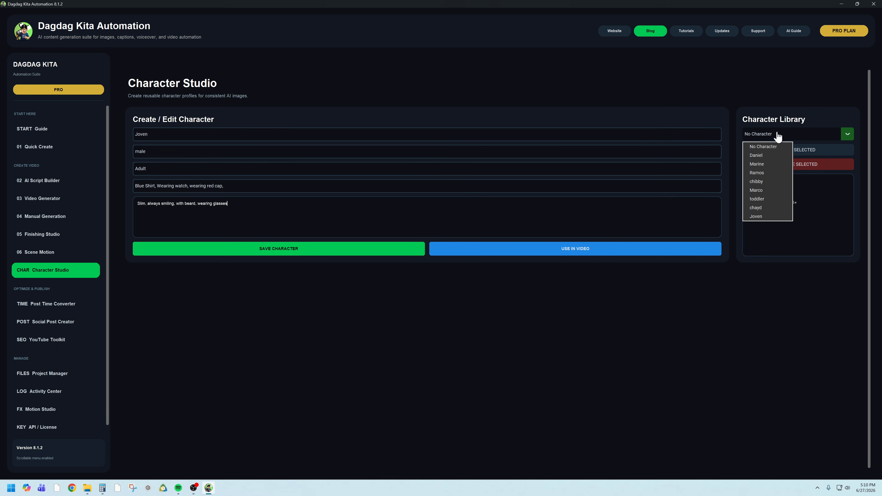
{"action": "left_click", "coordinate": [760, 217]}
{"action": "left_click", "coordinate": [804, 156]}
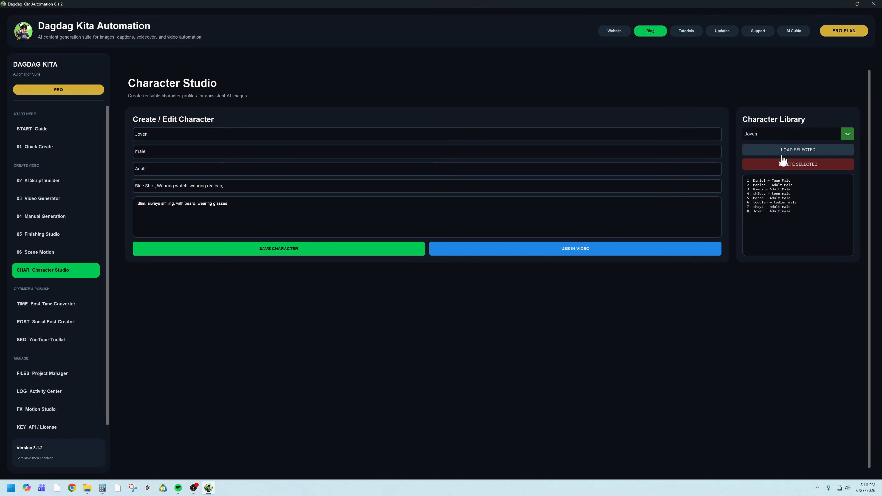
{"action": "left_click", "coordinate": [800, 155]}
- Select the chibby character in the Character Library and load its profile
{"action": "left_click", "coordinate": [844, 138]}
{"action": "left_click", "coordinate": [764, 183]}
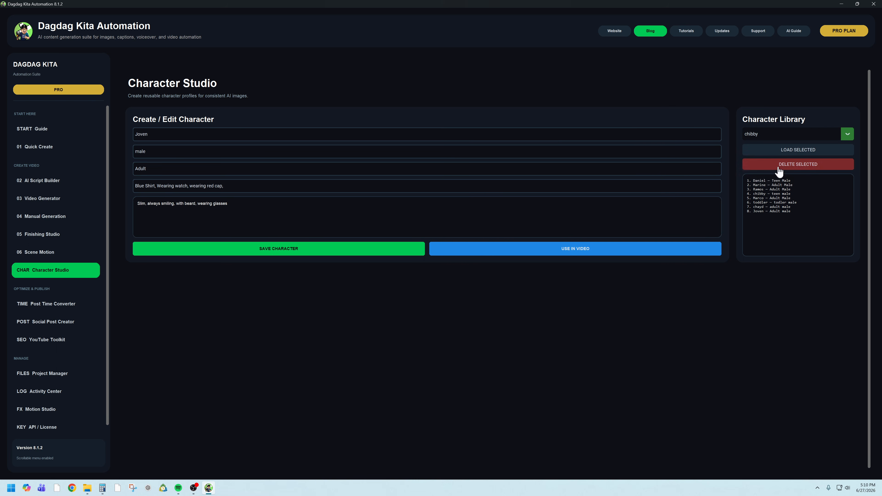
{"action": "left_click", "coordinate": [791, 153]}
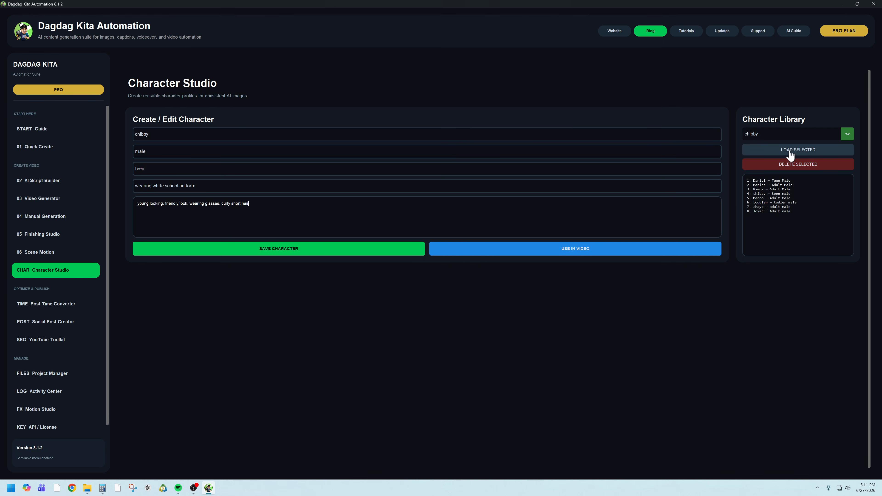
- Load the newly saved adult male character's profile from the Character Library and apply it to the video
{"action": "left_click", "coordinate": [314, 169]}
{"action": "left_click", "coordinate": [793, 133]}
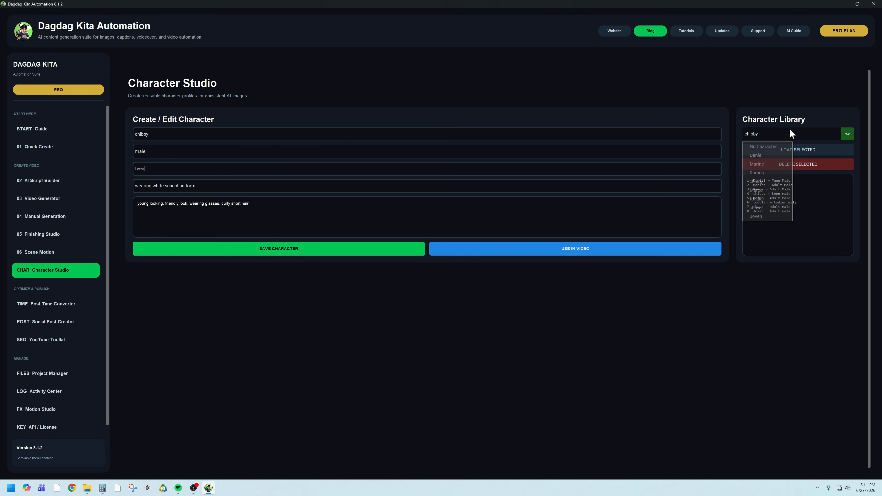
{"action": "left_click", "coordinate": [765, 217]}
{"action": "left_click", "coordinate": [791, 156]}
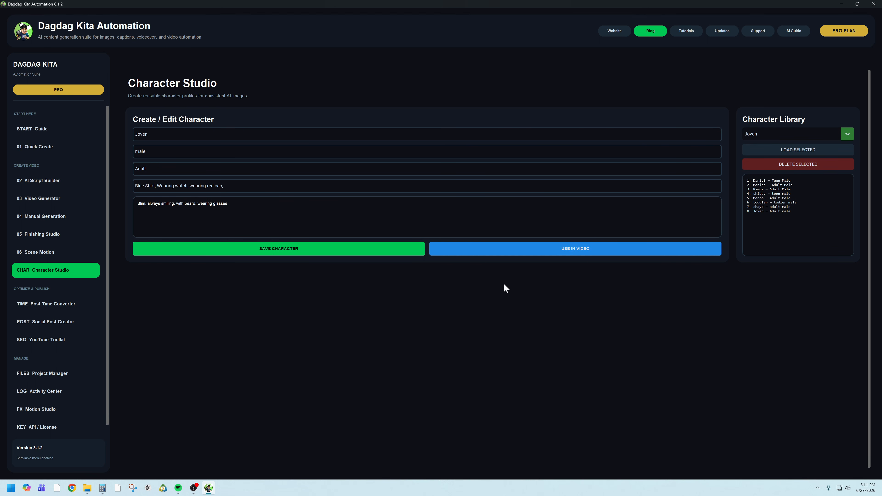
{"action": "left_click", "coordinate": [533, 251]}
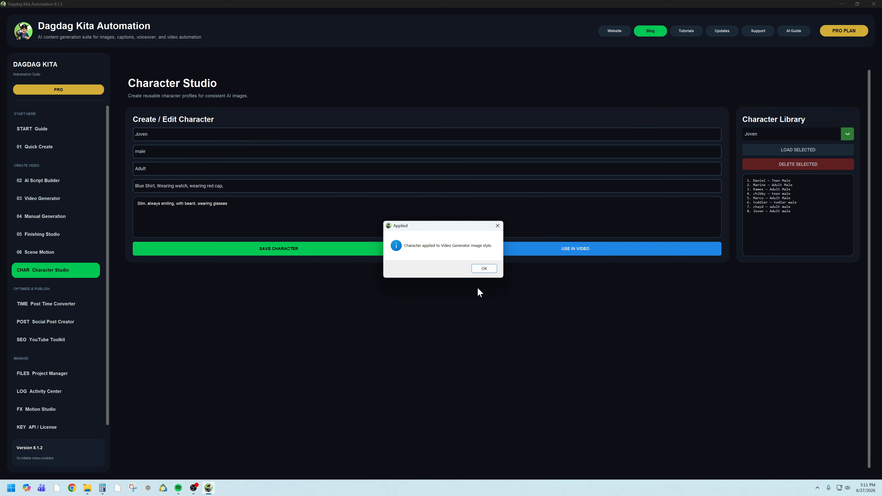
{"action": "left_click", "coordinate": [484, 269]}
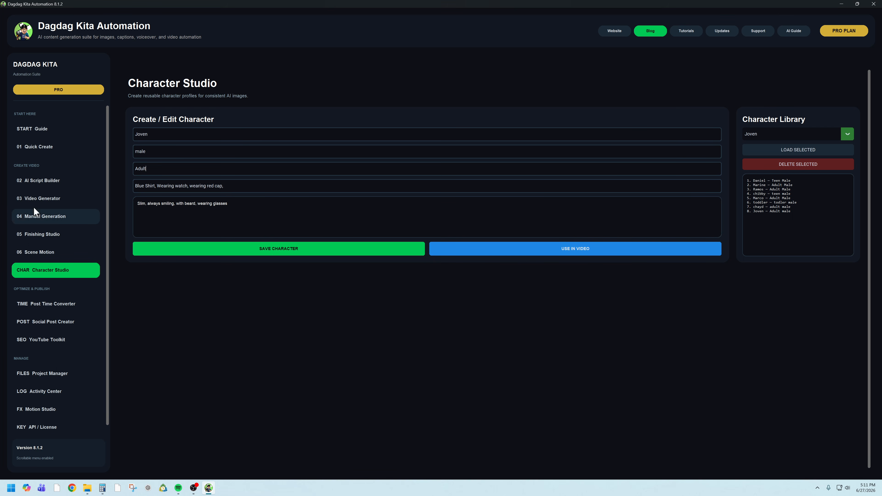
- Check the Video Generator settings, and clear all per-scene motion and overlays in Scene Motion
{"action": "left_click", "coordinate": [40, 200]}
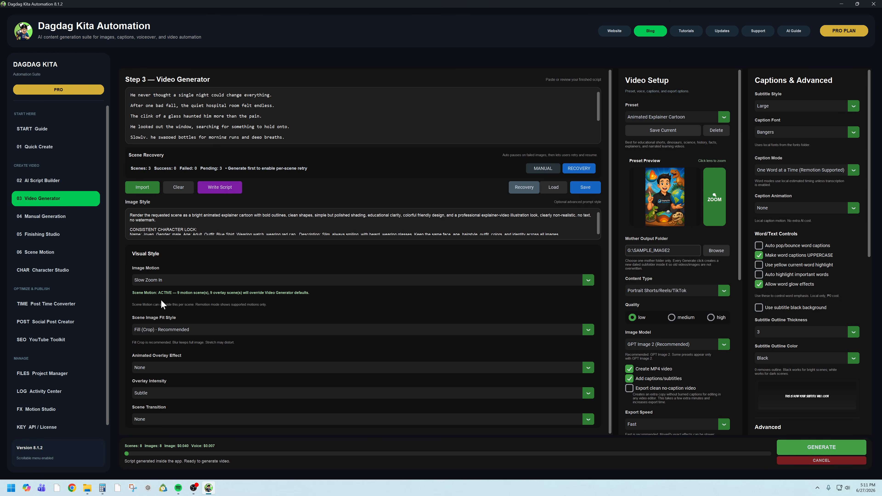
{"action": "left_click", "coordinate": [50, 253]}
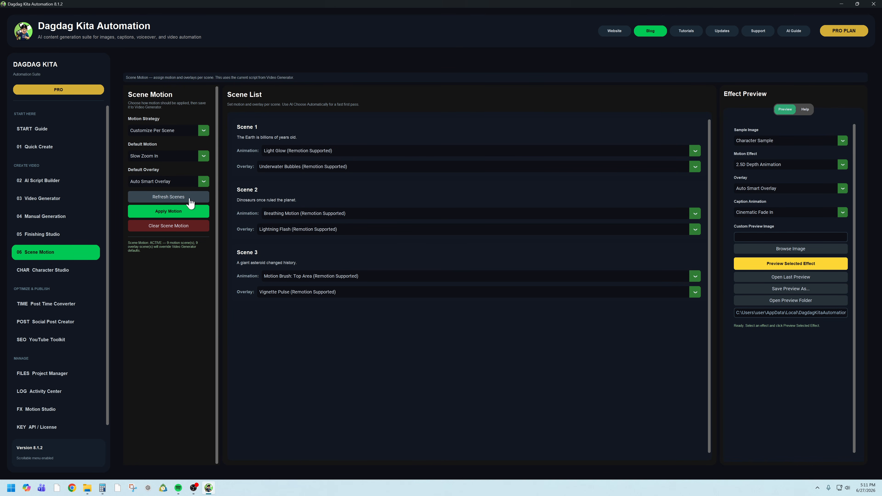
{"action": "left_click", "coordinate": [167, 228]}
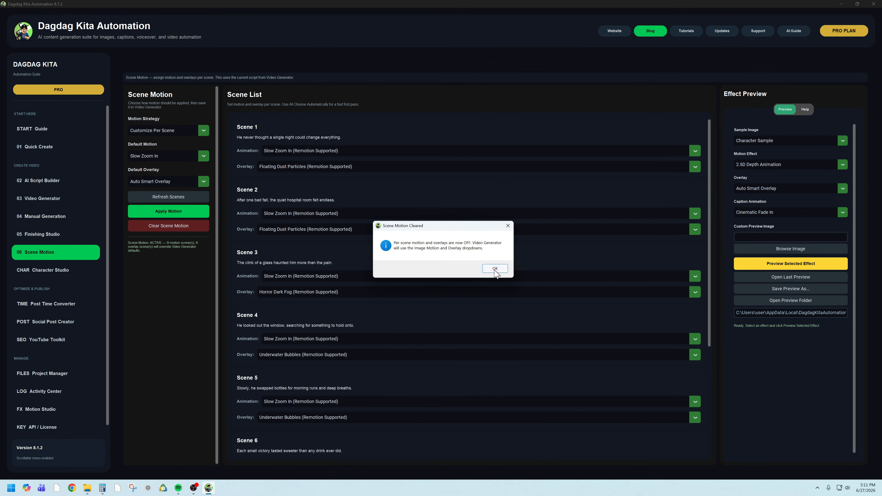
{"action": "left_click", "coordinate": [495, 275]}
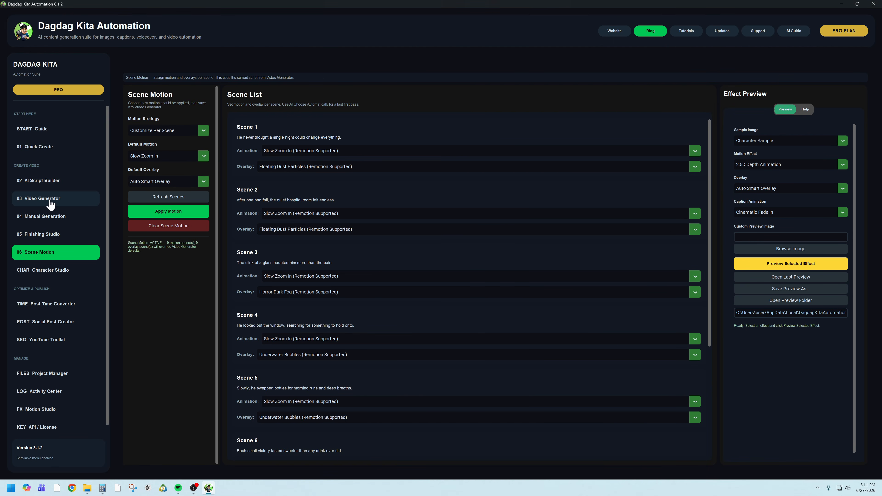
- Set the Video Generator's Image Motion to 3D Photo Move
{"action": "left_click", "coordinate": [41, 199]}
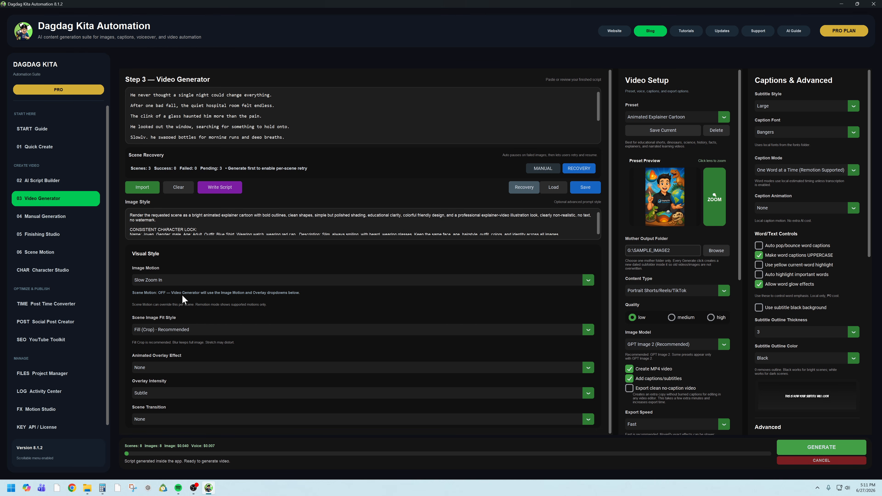
{"action": "left_click", "coordinate": [170, 282]}
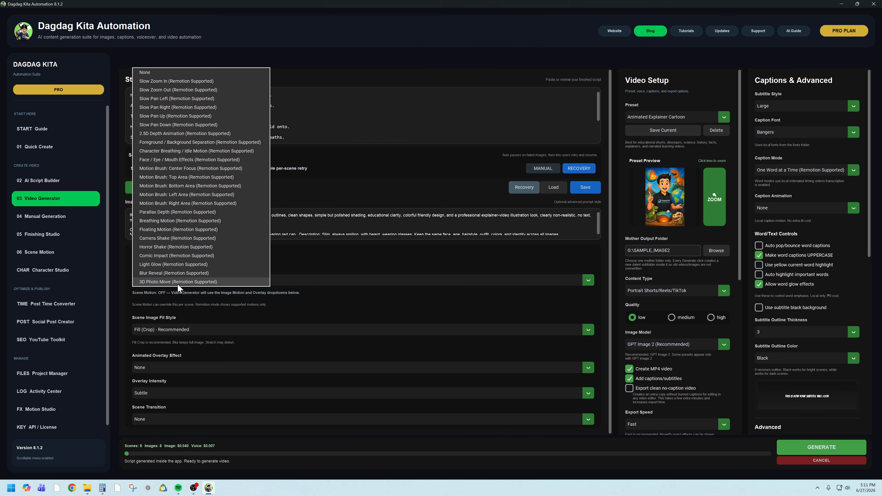
{"action": "left_click", "coordinate": [189, 282]}
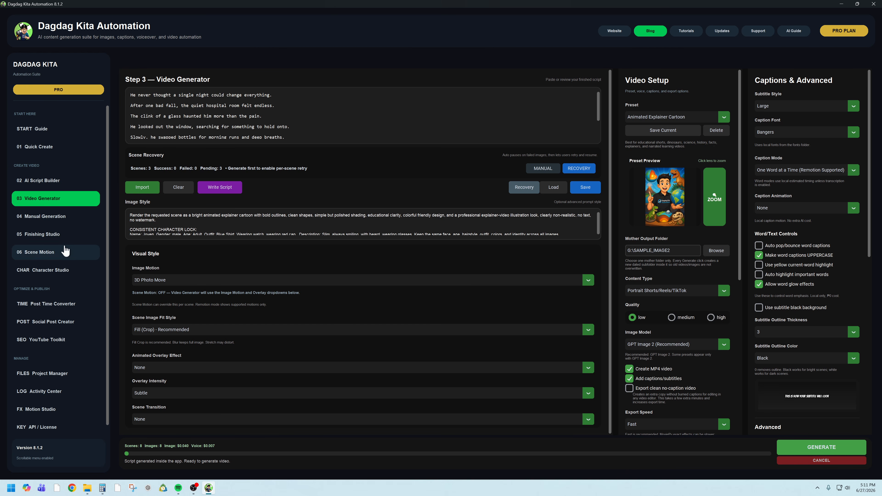
- Refresh the scene list in Scene Motion and choose Slow Zoom In as Scene 1's animation
{"action": "left_click", "coordinate": [49, 256]}
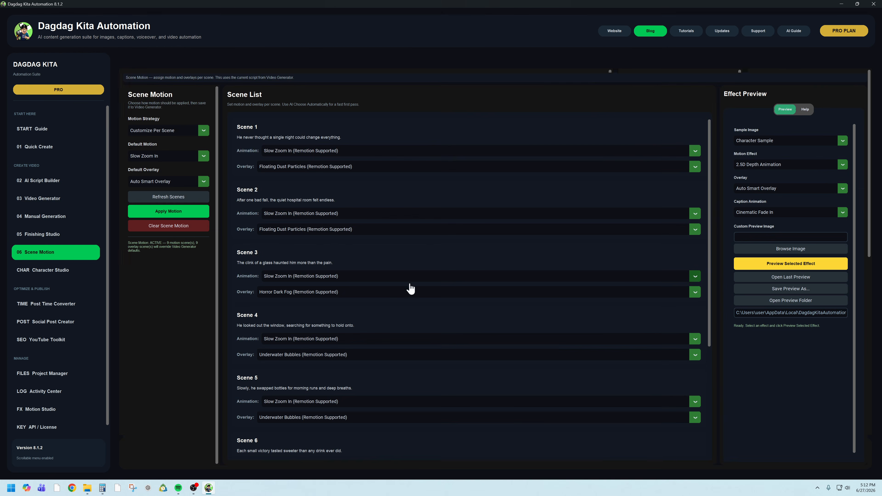
{"action": "left_click", "coordinate": [183, 198]}
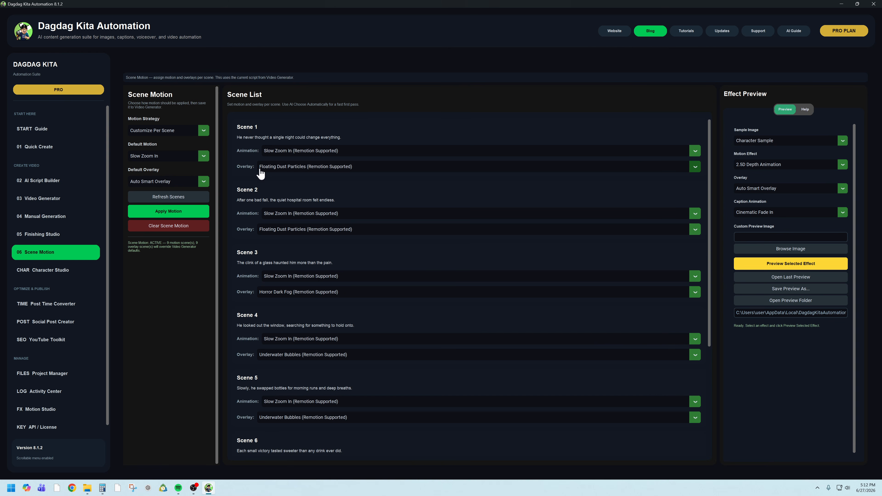
{"action": "left_click", "coordinate": [302, 153]}
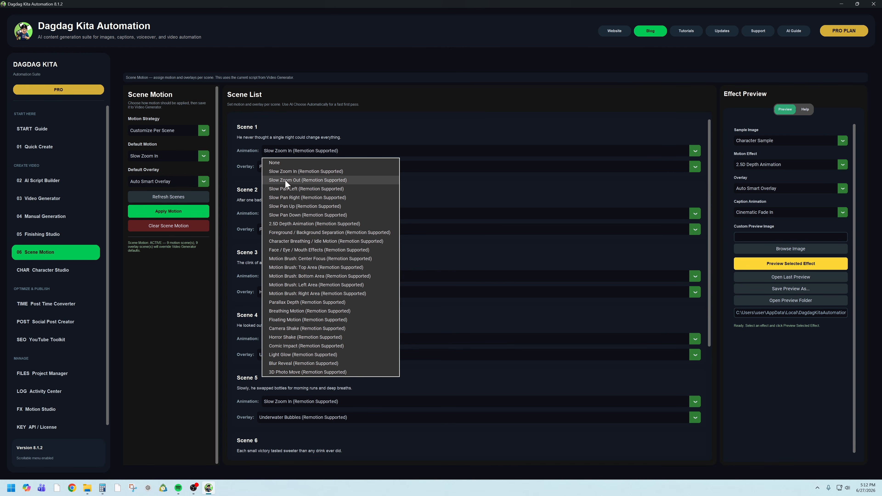
{"action": "left_click", "coordinate": [290, 173]}
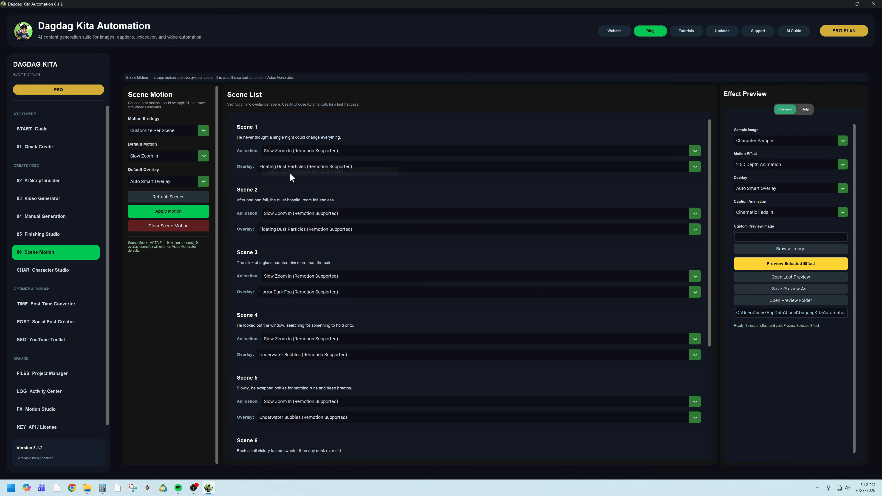
- Set Scene 2's animation to Parallax Depth and its overlay to Soft Dream Glow
{"action": "left_click", "coordinate": [288, 214]}
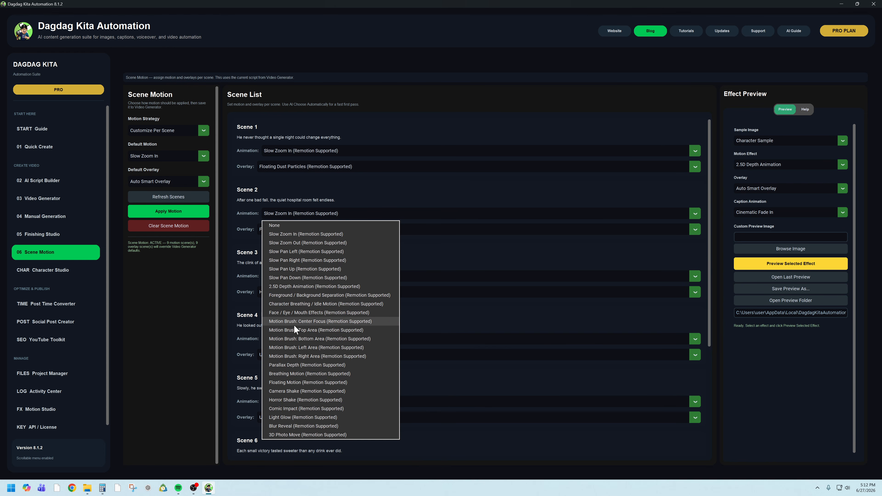
{"action": "left_click", "coordinate": [311, 365]}
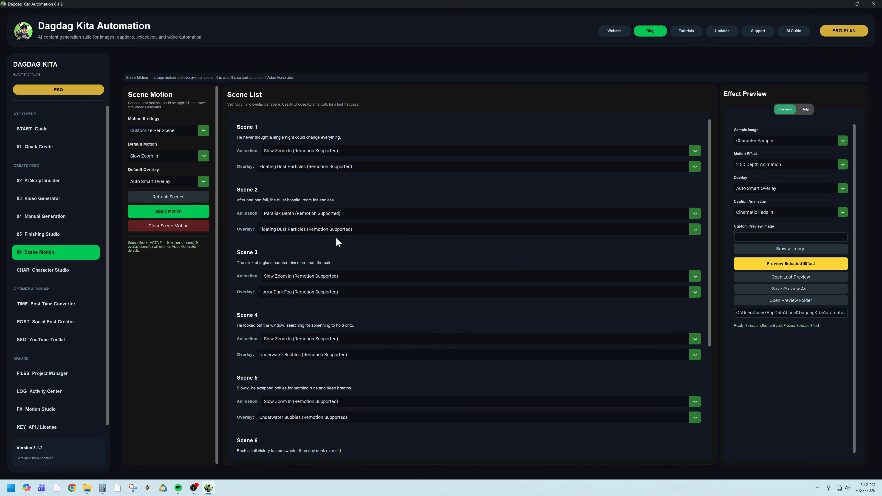
{"action": "left_click", "coordinate": [295, 230]}
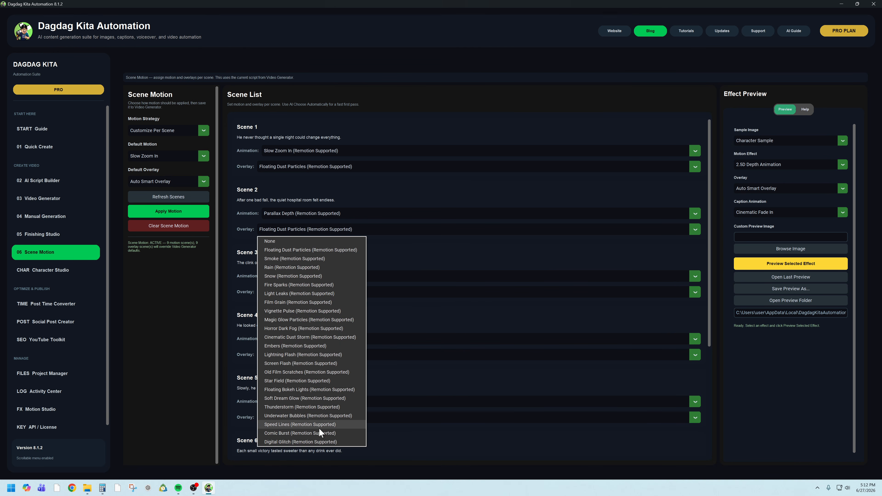
{"action": "left_click", "coordinate": [302, 399]}
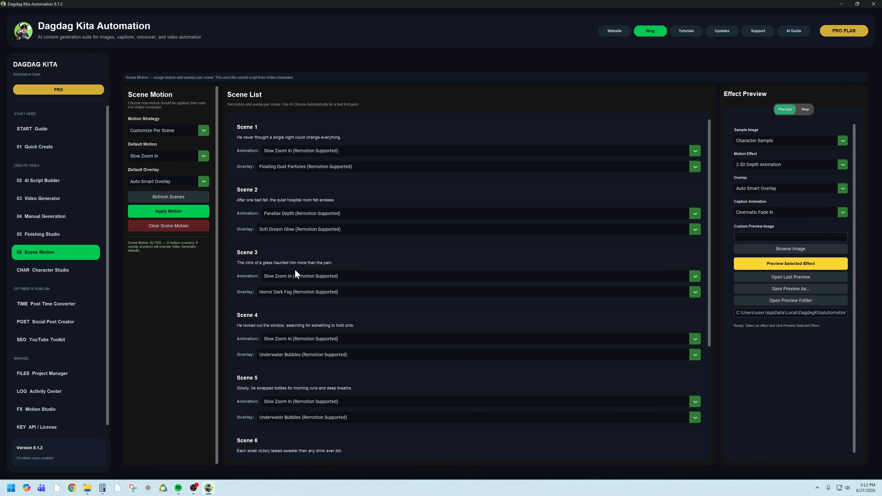
- Set Scene 3's animation to Camera Shake and its overlay to Floating Bokeh Lights
{"action": "left_click", "coordinate": [316, 277]}
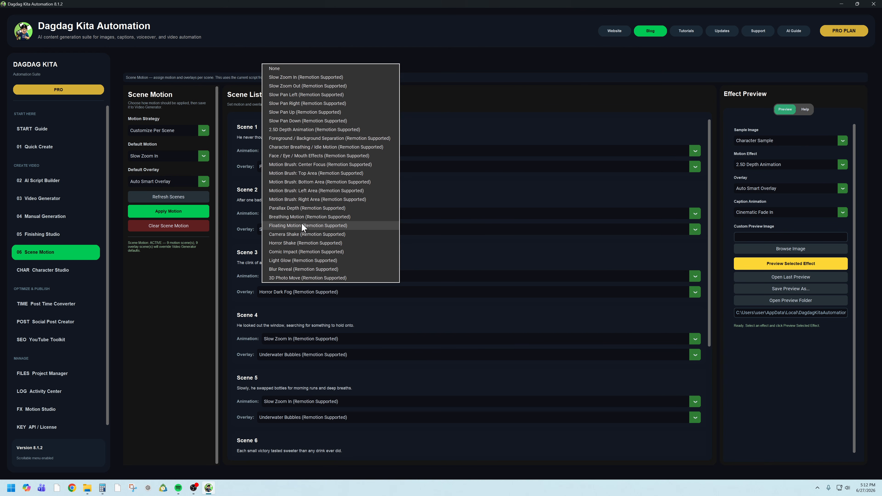
{"action": "left_click", "coordinate": [296, 234]}
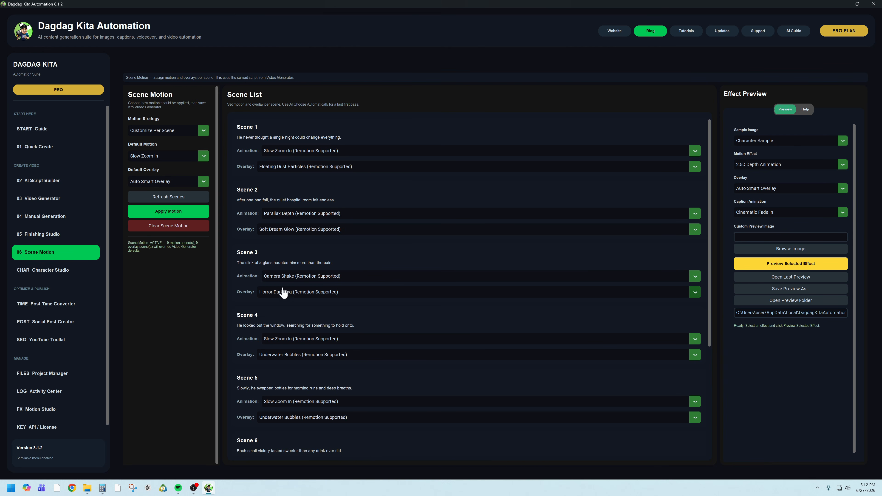
{"action": "left_click", "coordinate": [299, 292]}
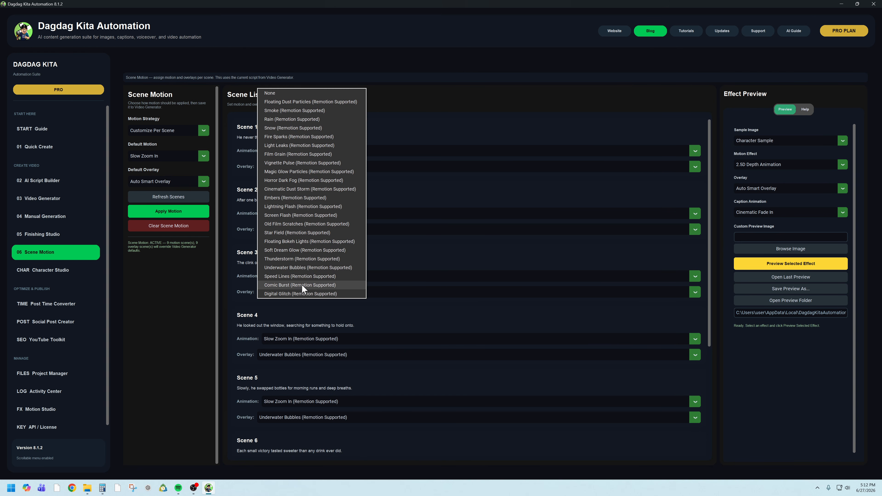
{"action": "left_click", "coordinate": [294, 242]}
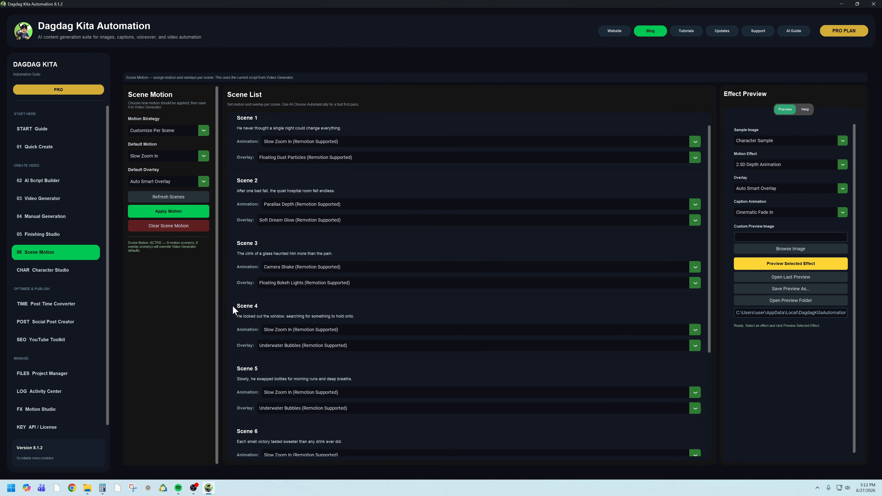
- Set Scene 4's animation to Slow Zoom Out
{"action": "scroll", "coordinate": [237, 310], "scroll_direction": "down", "scroll_amount": 1}
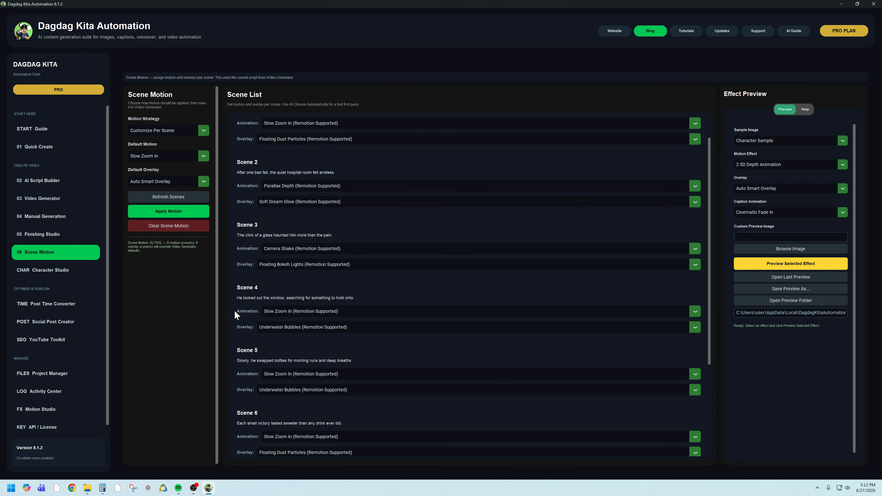
{"action": "left_click", "coordinate": [295, 313]}
{"action": "left_click", "coordinate": [452, 308]}
{"action": "left_click", "coordinate": [285, 314]}
{"action": "left_click", "coordinate": [292, 314]}
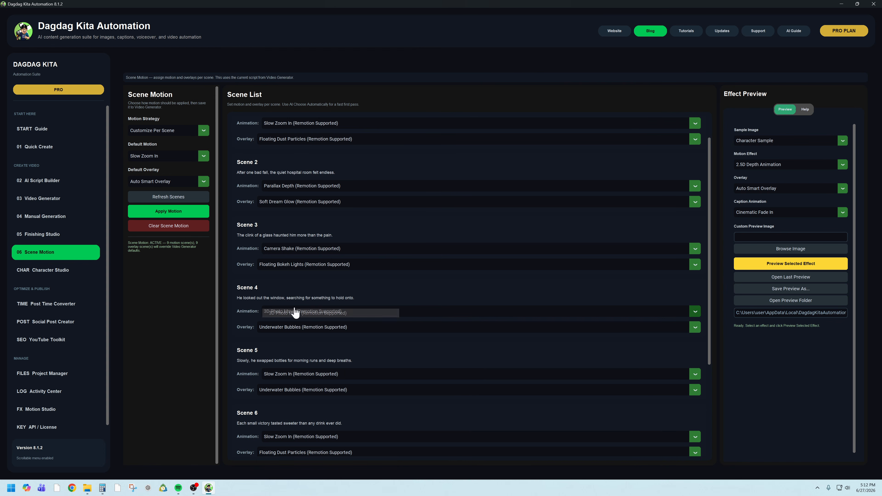
{"action": "left_click", "coordinate": [311, 312]}
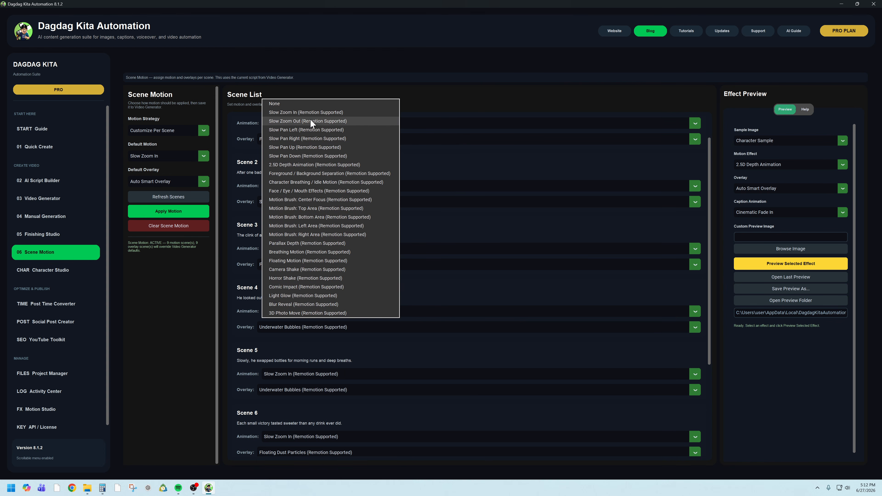
{"action": "left_click", "coordinate": [326, 120]}
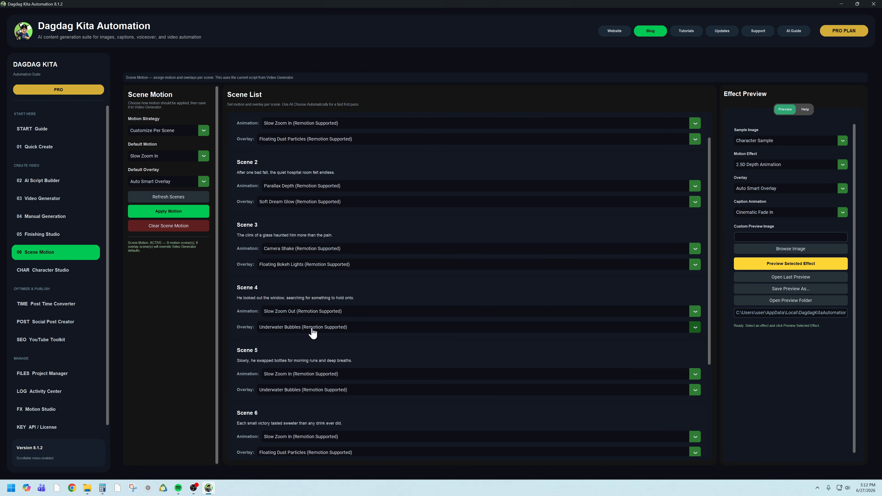
- Set Scene 5's animation to Comic Impact and its overlay to Speed Lines
{"action": "scroll", "coordinate": [242, 332], "scroll_direction": "down", "scroll_amount": 3}
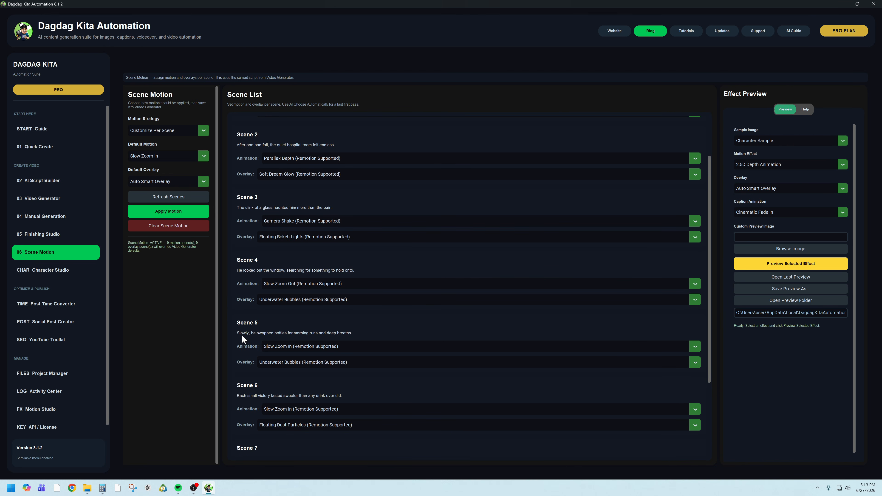
{"action": "left_click", "coordinate": [295, 326]}
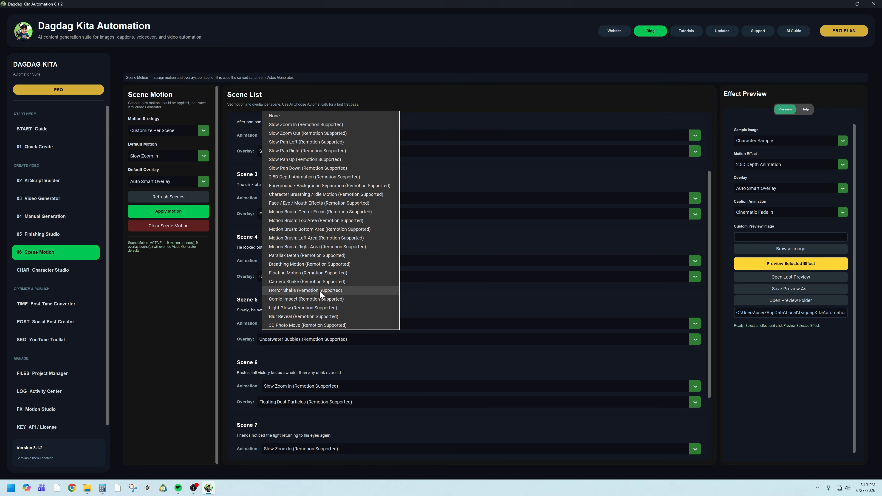
{"action": "left_click", "coordinate": [322, 299]}
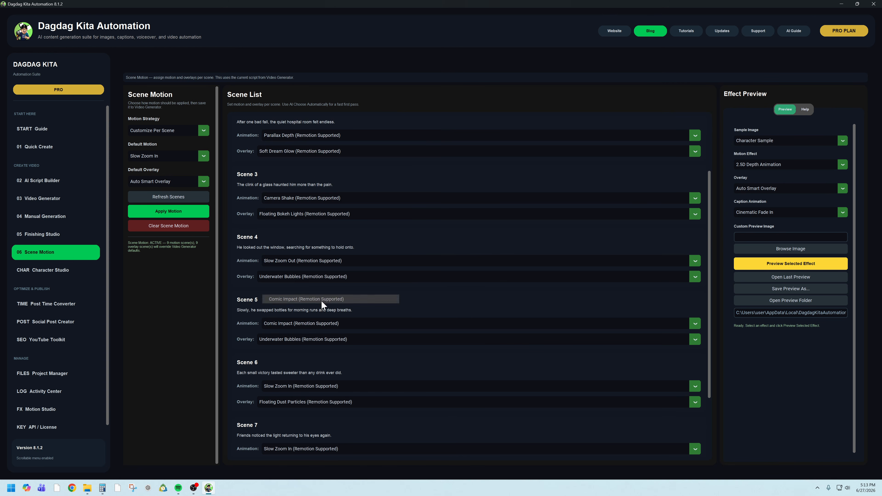
{"action": "left_click", "coordinate": [323, 343]}
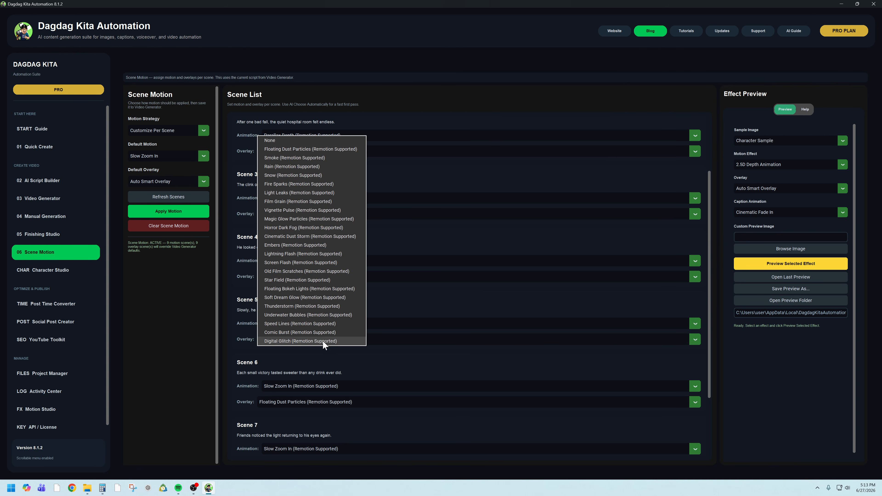
{"action": "left_click", "coordinate": [315, 323]}
- Set Scene 6's animation to Breathing Motion
{"action": "scroll", "coordinate": [239, 340], "scroll_direction": "down", "scroll_amount": 1}
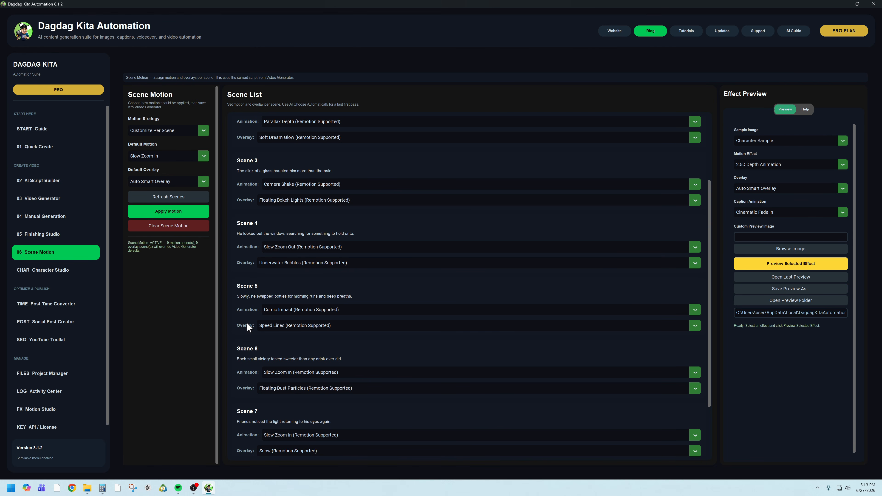
{"action": "scroll", "coordinate": [261, 334], "scroll_direction": "down", "scroll_amount": 3}
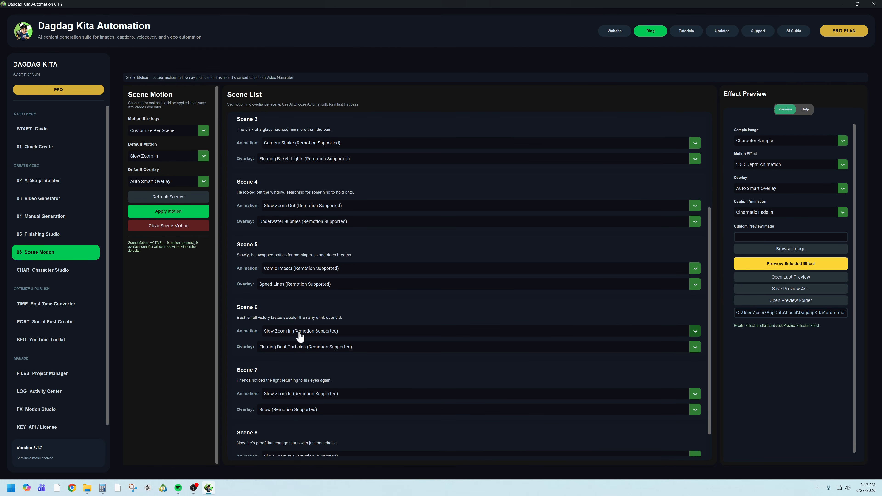
{"action": "left_click", "coordinate": [304, 338]}
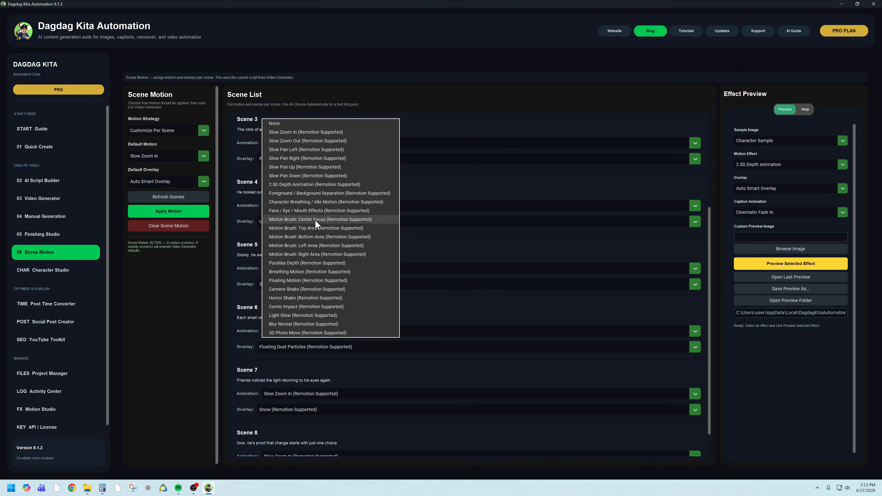
{"action": "left_click", "coordinate": [332, 274]}
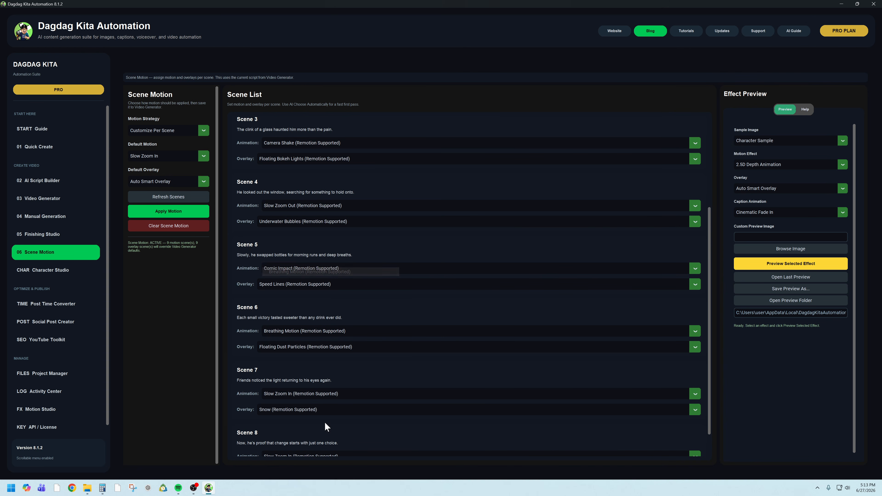
- Set Scene 6's overlay to Floating Bokeh Lights
{"action": "left_click", "coordinate": [290, 348]}
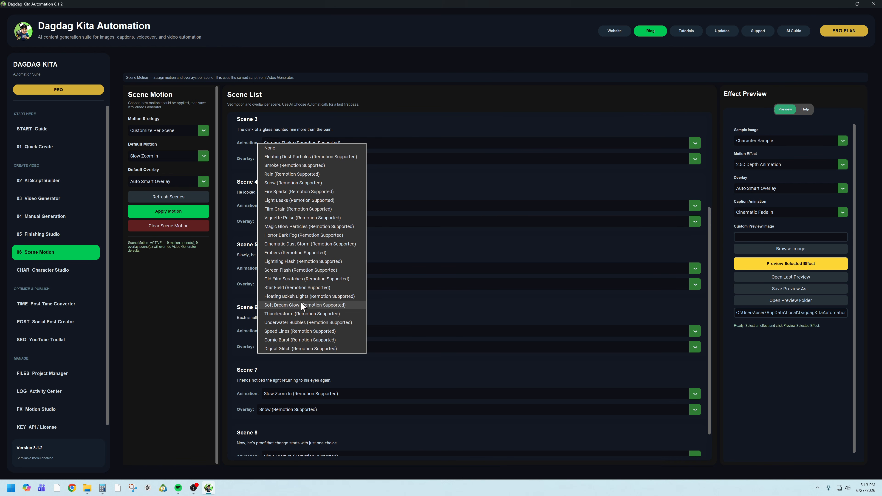
{"action": "left_click", "coordinate": [296, 297]}
{"action": "scroll", "coordinate": [233, 364], "scroll_direction": "down", "scroll_amount": 1}
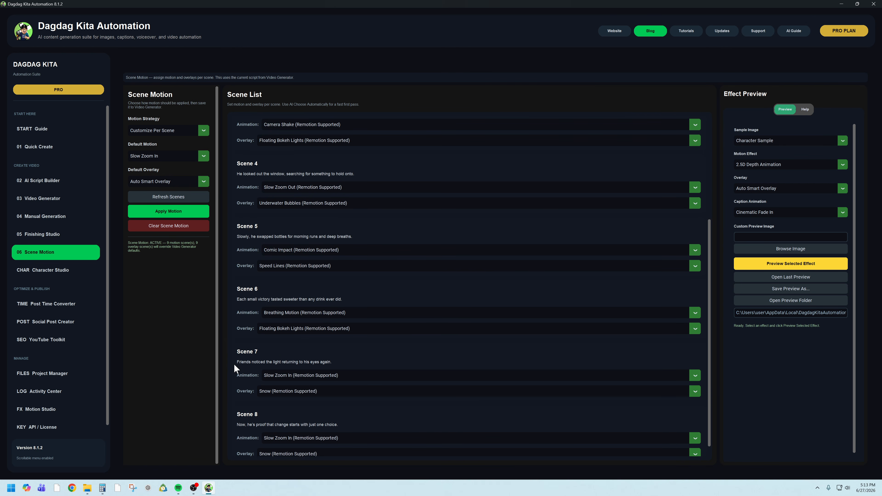
- Set Scene 7's animation to Blur Reveal
{"action": "scroll", "coordinate": [234, 365], "scroll_direction": "down", "scroll_amount": 1}
{"action": "left_click", "coordinate": [282, 366]}
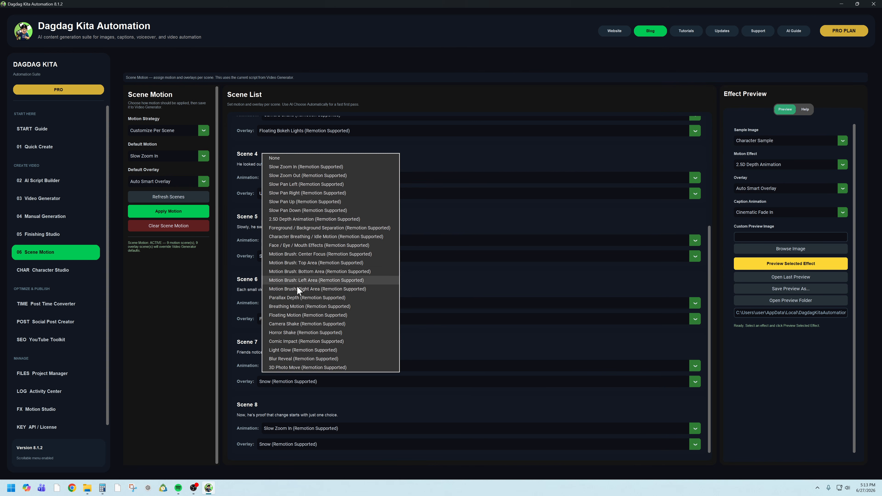
{"action": "left_click", "coordinate": [315, 360]}
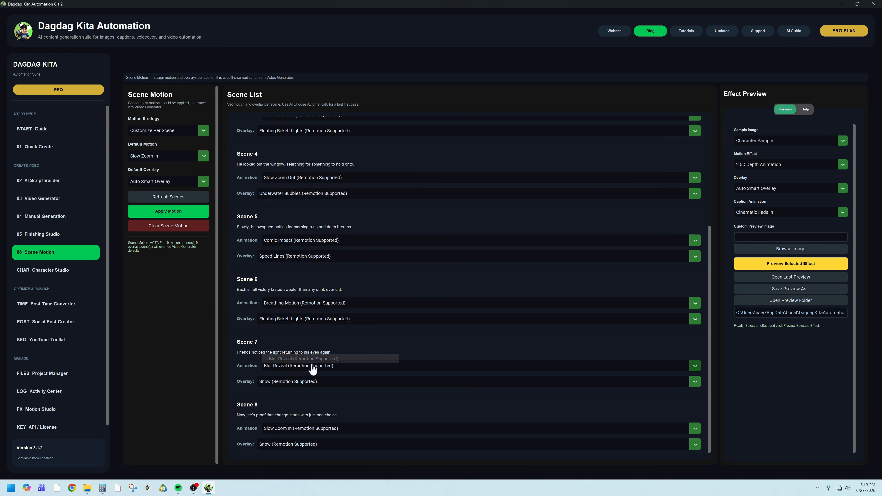
{"action": "left_click", "coordinate": [311, 381]}
{"action": "left_click", "coordinate": [191, 365]}
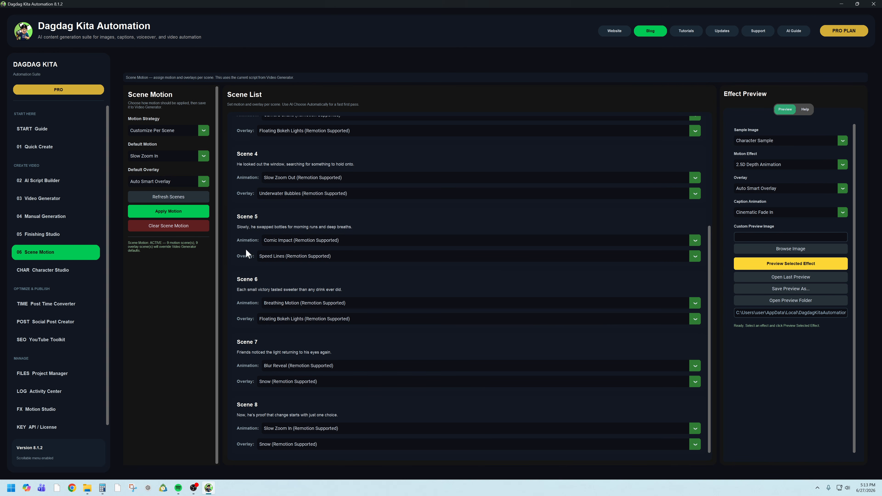
- Apply the assigned motion and overlays to all scenes
{"action": "left_click", "coordinate": [178, 216]}
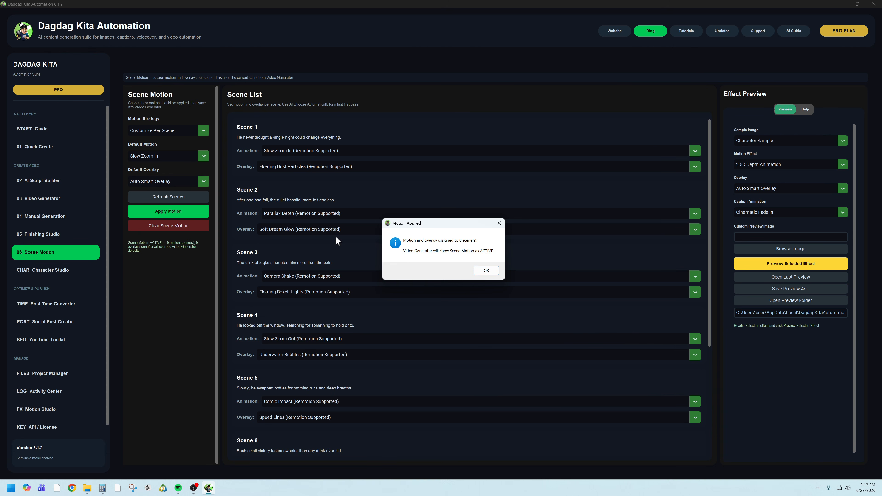
{"action": "left_click", "coordinate": [485, 271]}
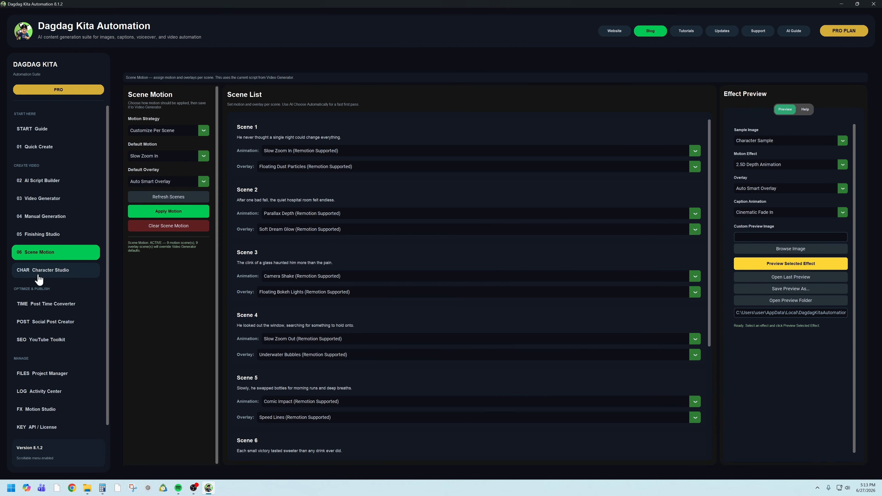
- Open the Video Generator and view the available Scene Image Fit Style options
{"action": "left_click", "coordinate": [50, 205]}
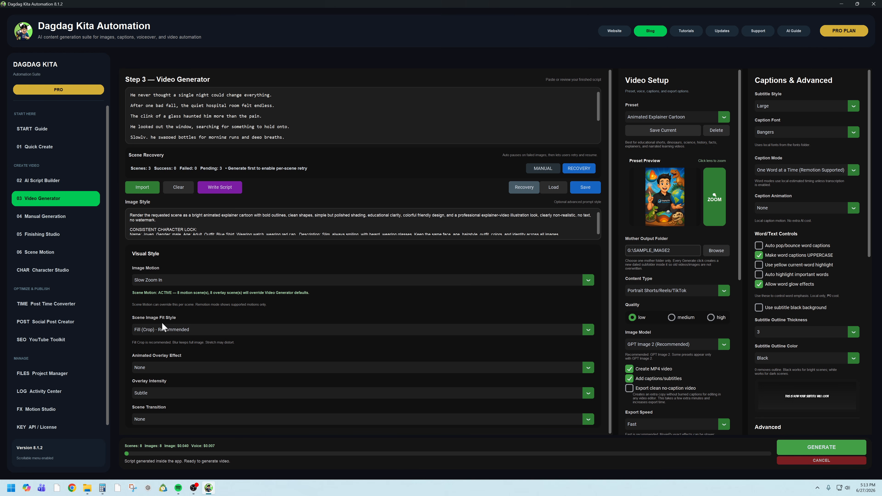
{"action": "left_click", "coordinate": [173, 331]}
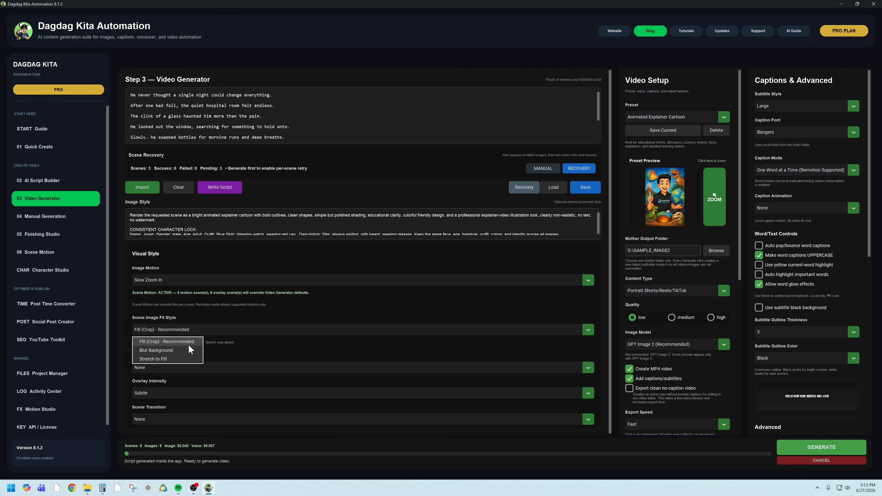
{"action": "left_click", "coordinate": [260, 313]}
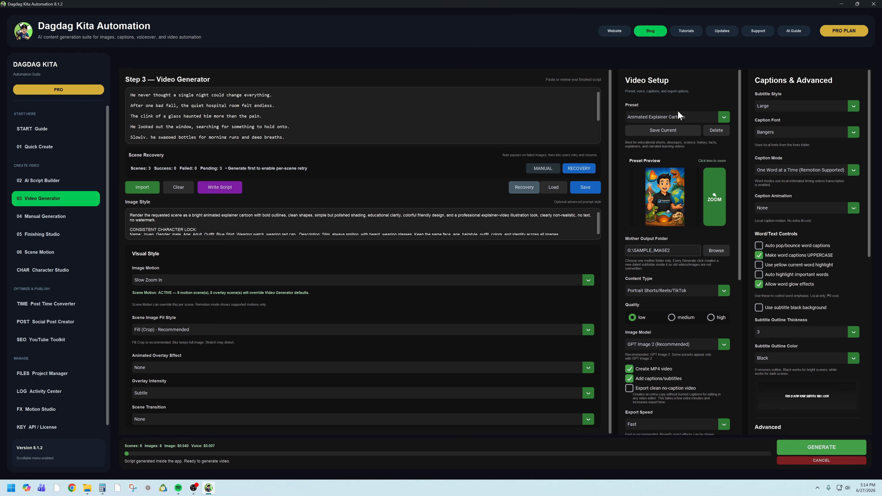
- Try the Comic Book, Bible Trivia, Comedy Skit and Roblox Toy Adventure presets for the video
{"action": "left_click", "coordinate": [725, 118]}
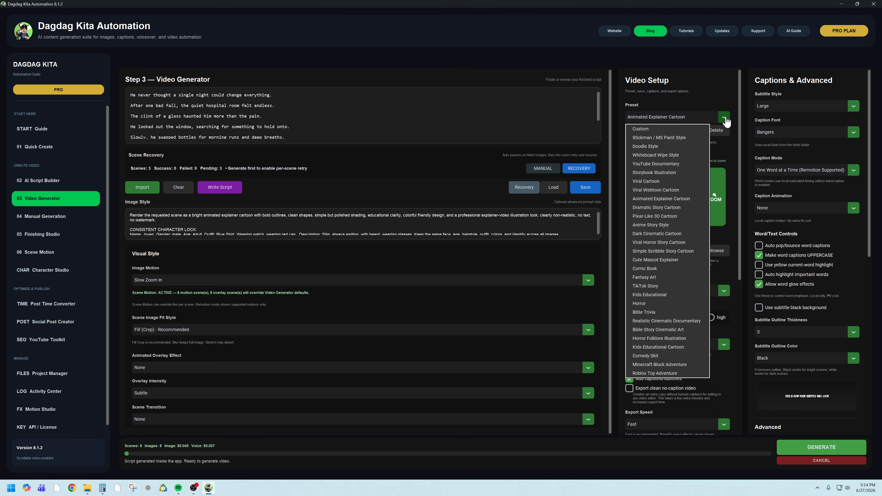
{"action": "left_click", "coordinate": [669, 269]}
{"action": "left_click", "coordinate": [725, 118]}
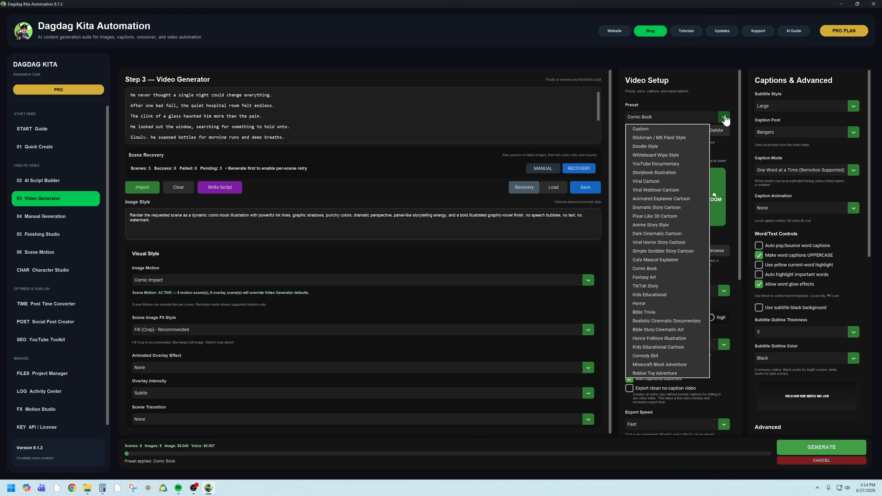
{"action": "left_click", "coordinate": [660, 313]}
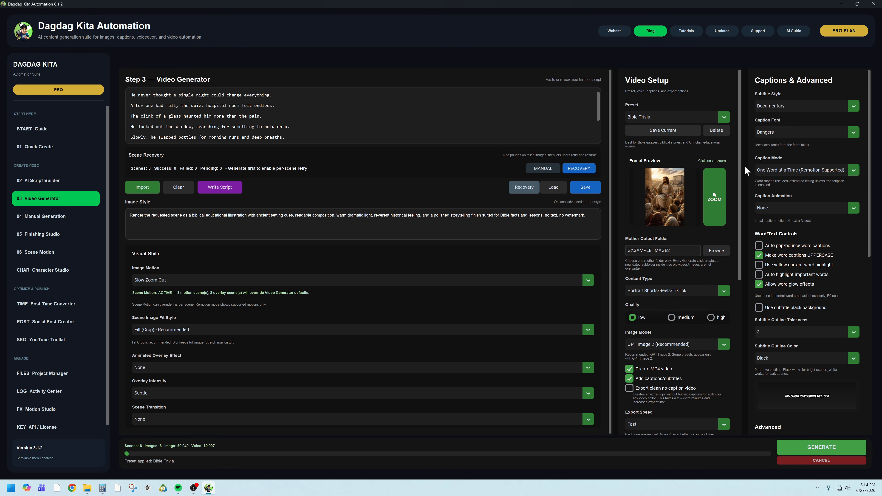
{"action": "left_click", "coordinate": [725, 118]}
{"action": "left_click", "coordinate": [664, 357]}
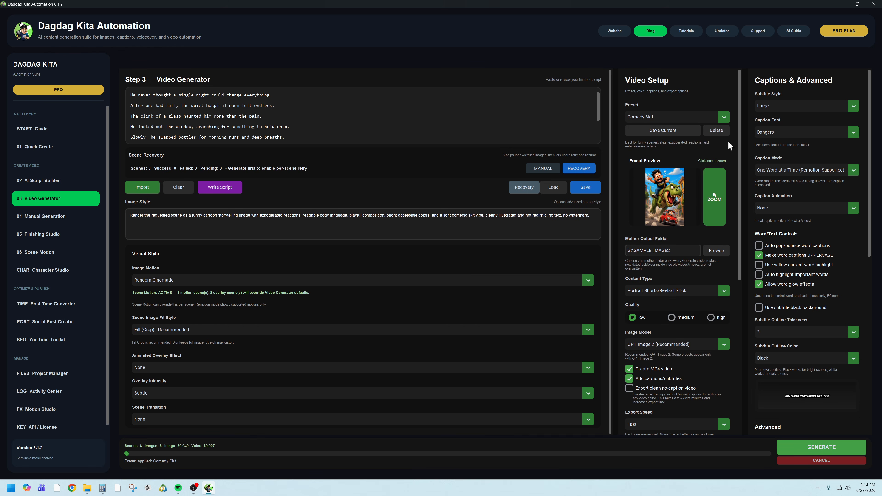
{"action": "left_click", "coordinate": [725, 118]}
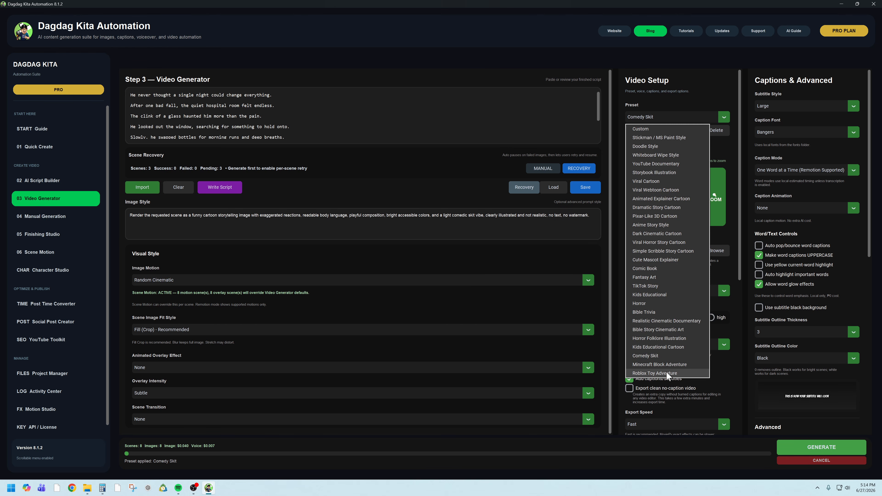
{"action": "left_click", "coordinate": [655, 374]}
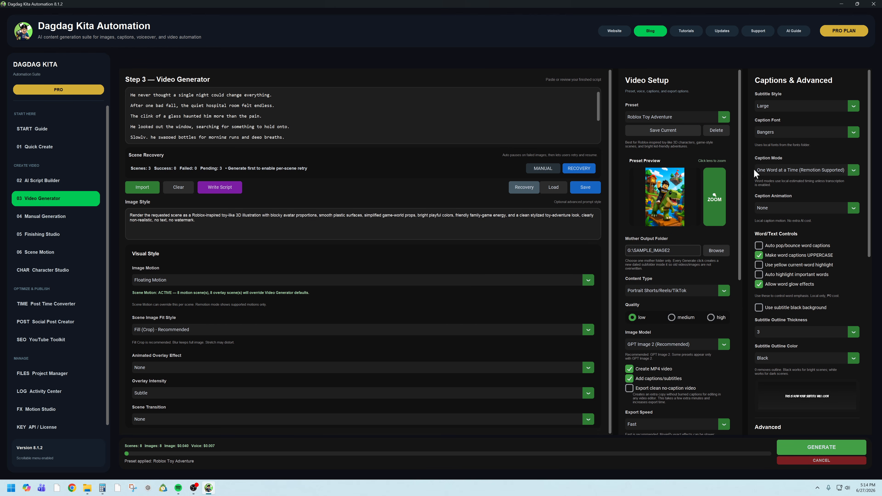
- Review the GPU Export and Export Speed options in the video setup
{"action": "scroll", "coordinate": [738, 209], "scroll_direction": "down", "scroll_amount": 3}
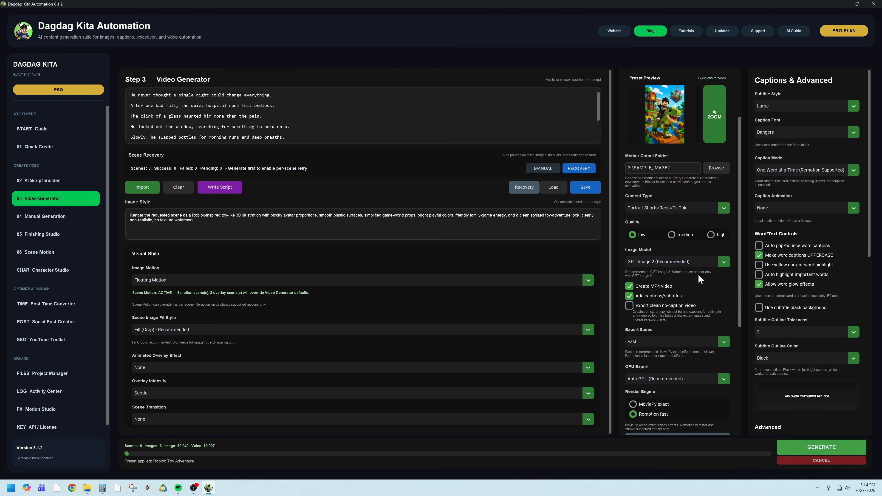
{"action": "scroll", "coordinate": [739, 287], "scroll_direction": "down", "scroll_amount": 4}
{"action": "left_click", "coordinate": [723, 235]}
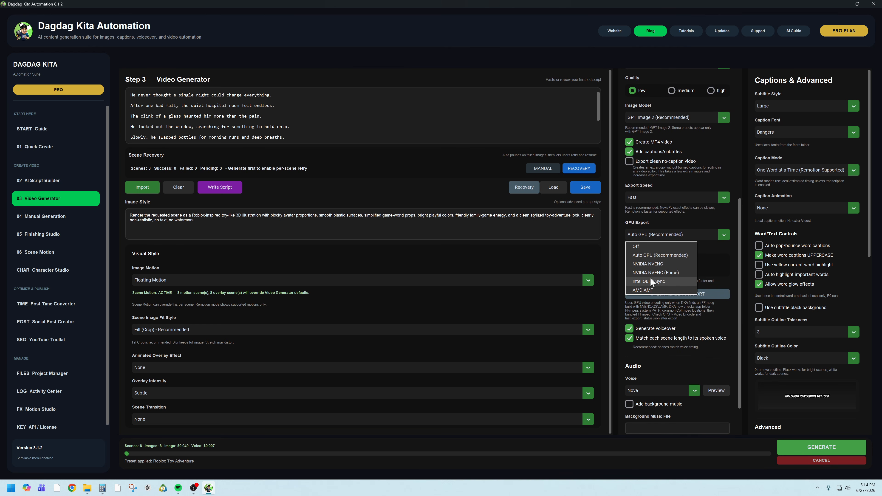
{"action": "left_click", "coordinate": [724, 197]}
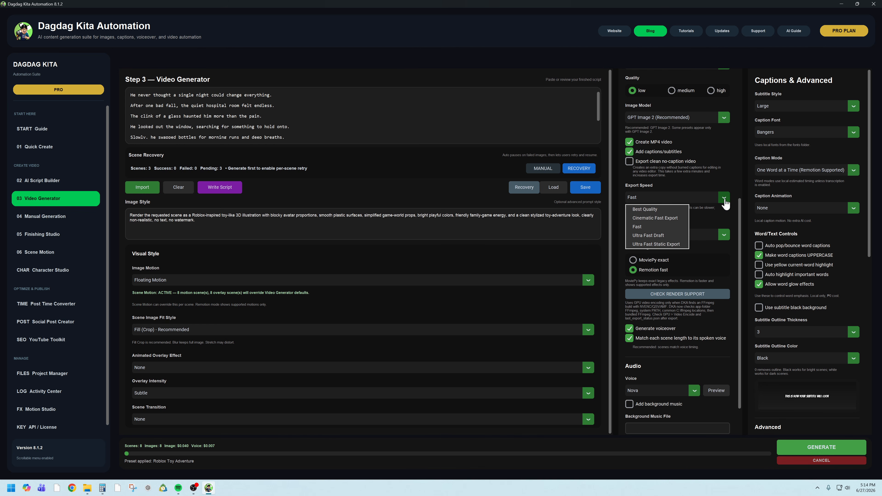
{"action": "left_click", "coordinate": [739, 220]}
{"action": "left_click", "coordinate": [724, 236]}
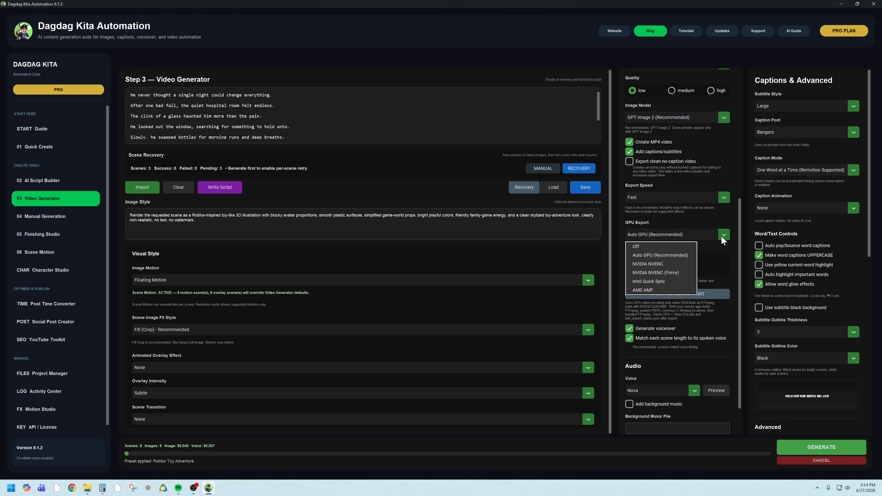
{"action": "left_click", "coordinate": [746, 223]}
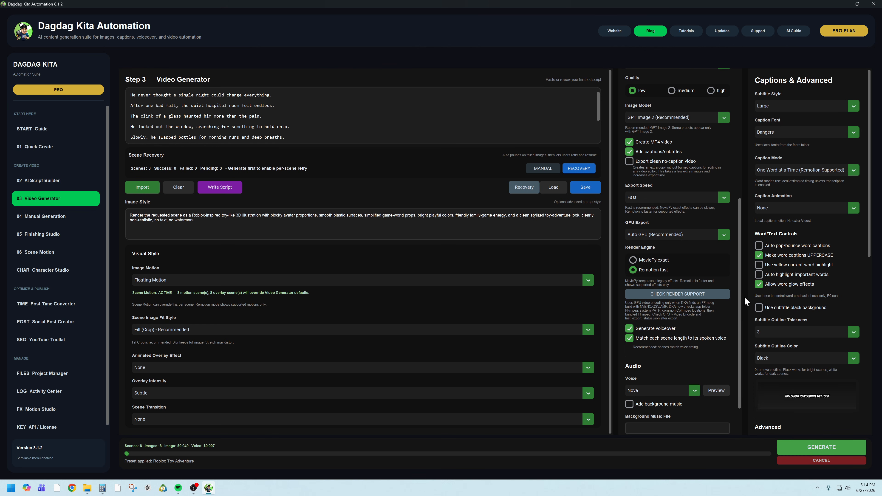
- Try GPT Image 1 (Legacy) as the image model
{"action": "left_click", "coordinate": [724, 117]}
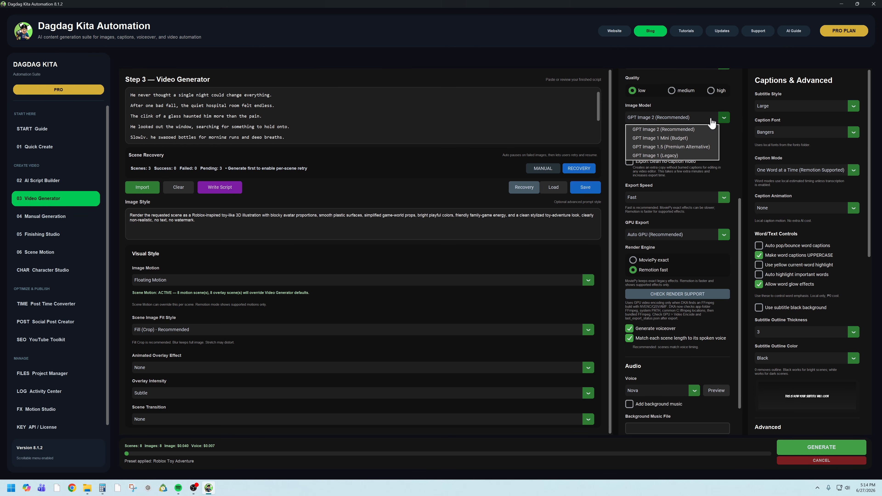
{"action": "left_click", "coordinate": [681, 155]}
{"action": "left_click_drag", "start_coordinate": [739, 276], "coordinate": [750, 164]}
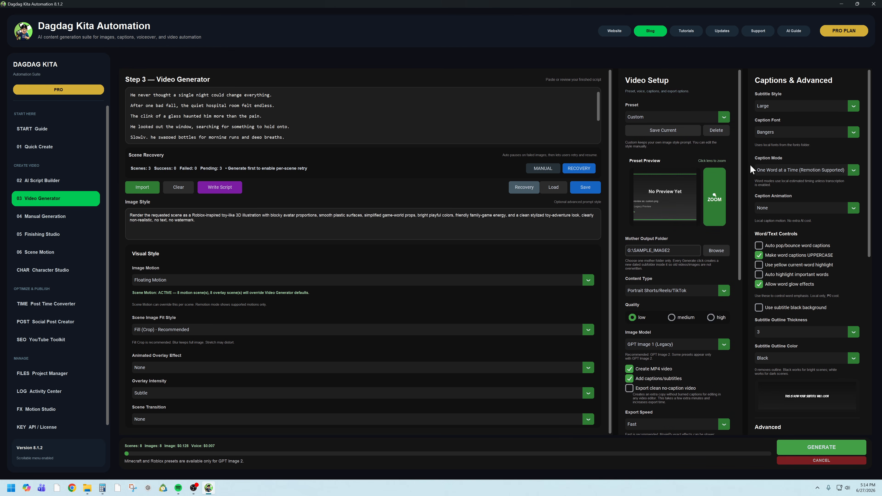
- Try the Whiteboard Wipe Style and Viral Horror Story Cartoon presets with the legacy image model
{"action": "left_click", "coordinate": [724, 117]}
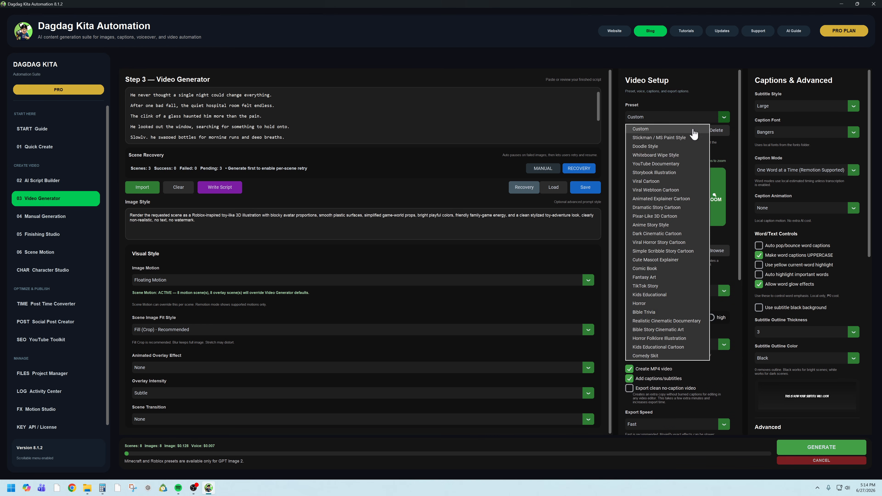
{"action": "left_click", "coordinate": [656, 158]}
{"action": "left_click", "coordinate": [724, 117]}
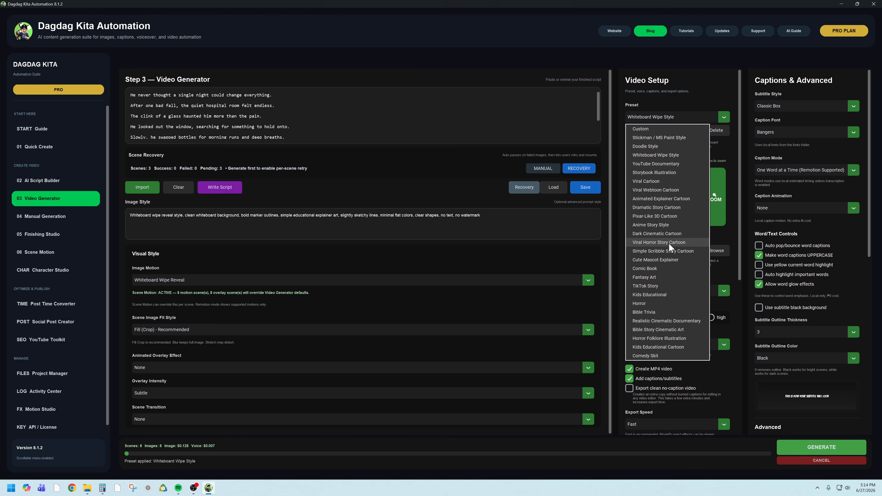
{"action": "left_click", "coordinate": [671, 245]}
{"action": "left_click", "coordinate": [725, 116]}
{"action": "left_click", "coordinate": [724, 117]}
- Set the image model to GPT Image 2 (Recommended) and the video preset to Roblox Toy Adventure
{"action": "left_click_drag", "start_coordinate": [739, 165], "coordinate": [741, 236]}
{"action": "left_click", "coordinate": [724, 251]}
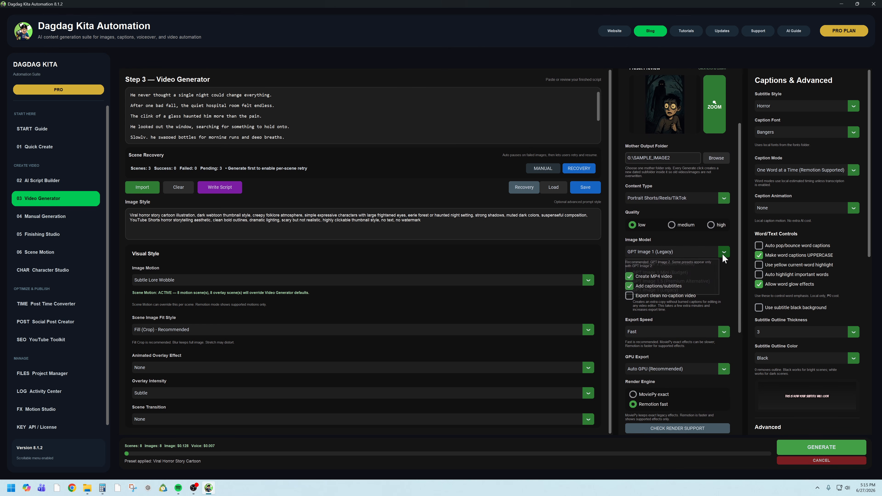
{"action": "left_click", "coordinate": [686, 264]}
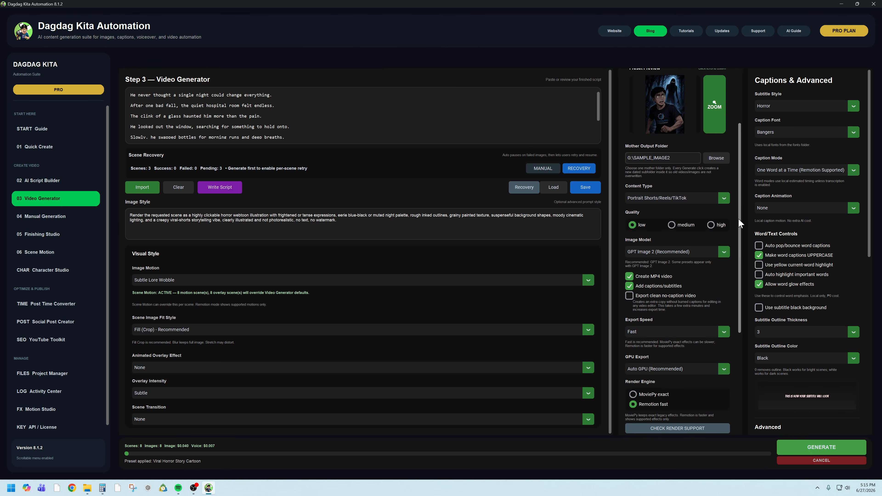
{"action": "scroll", "coordinate": [739, 222], "scroll_direction": "up", "scroll_amount": 5}
{"action": "left_click", "coordinate": [724, 116]}
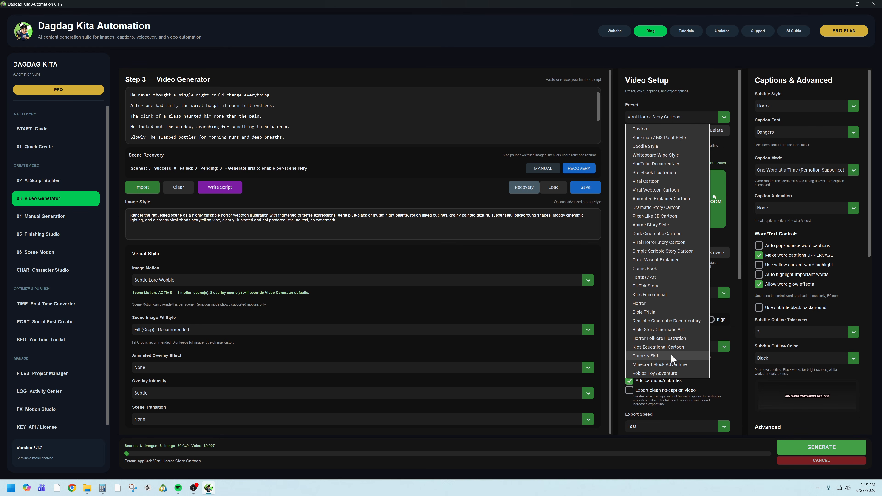
{"action": "left_click", "coordinate": [670, 374]}
- Set the voiceover voice to Fable in the audio settings
{"action": "scroll", "coordinate": [737, 257], "scroll_direction": "down", "scroll_amount": 5}
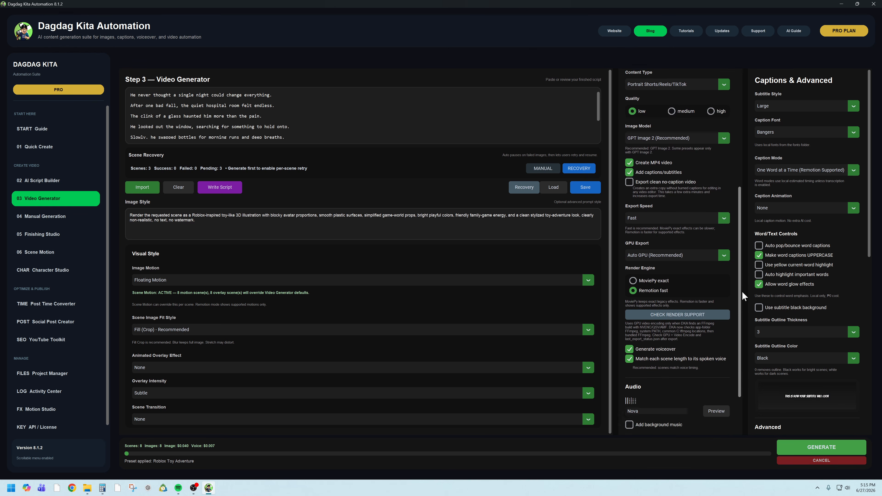
{"action": "scroll", "coordinate": [742, 292], "scroll_direction": "down", "scroll_amount": 1}
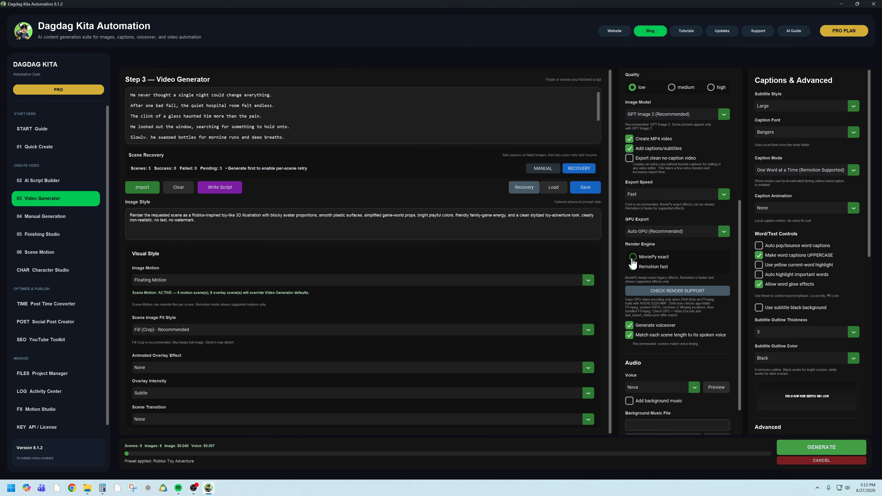
{"action": "scroll", "coordinate": [740, 286], "scroll_direction": "down", "scroll_amount": 2}
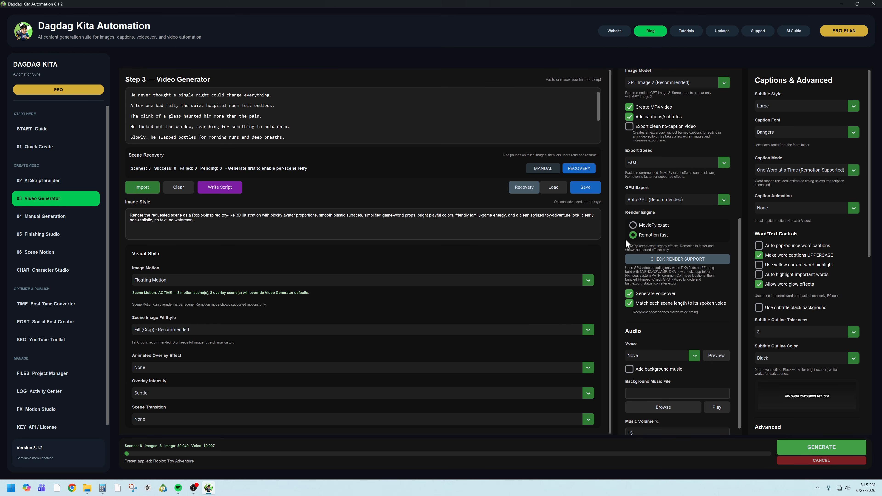
{"action": "scroll", "coordinate": [737, 293], "scroll_direction": "down", "scroll_amount": 1}
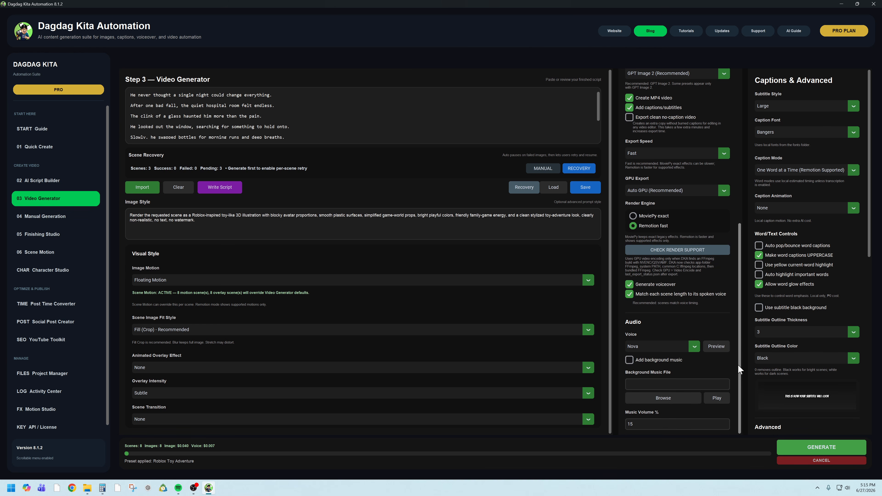
{"action": "left_click", "coordinate": [694, 347]}
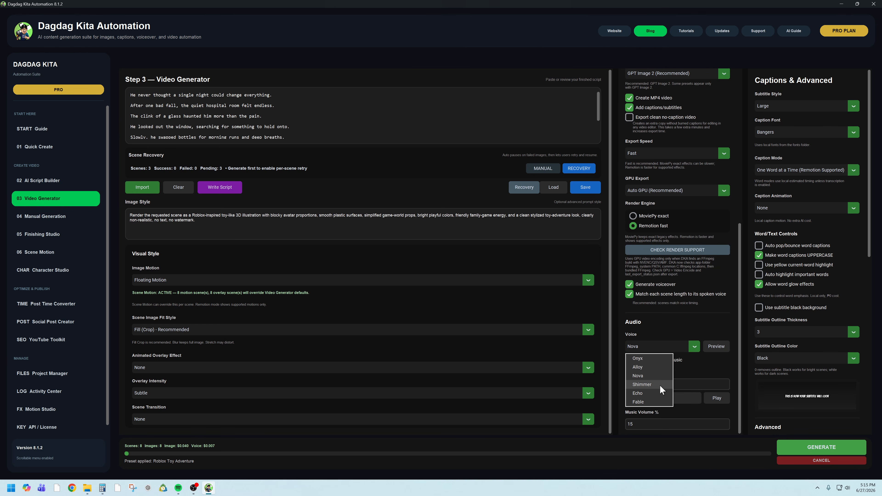
{"action": "left_click", "coordinate": [648, 401]}
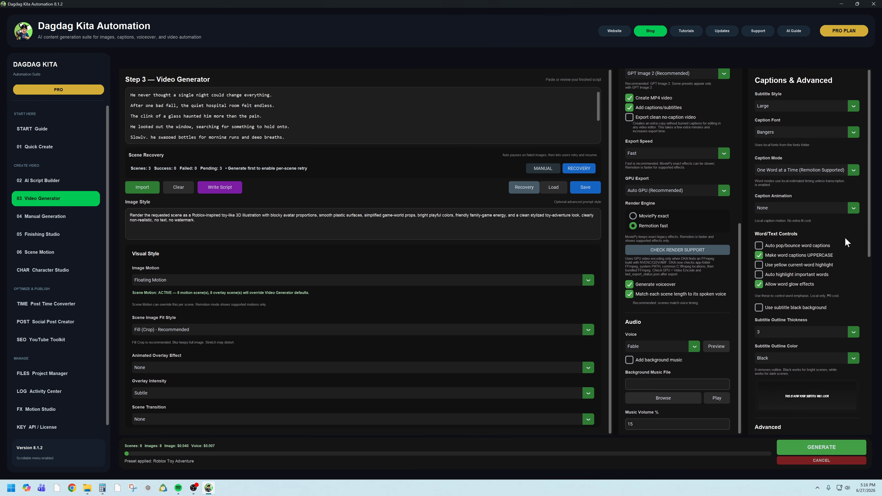
- Review the caption settings, including the Subtitle Style and Caption Mode options
{"action": "scroll", "coordinate": [847, 237], "scroll_direction": "down", "scroll_amount": 5}
{"action": "scroll", "coordinate": [847, 226], "scroll_direction": "up", "scroll_amount": 5}
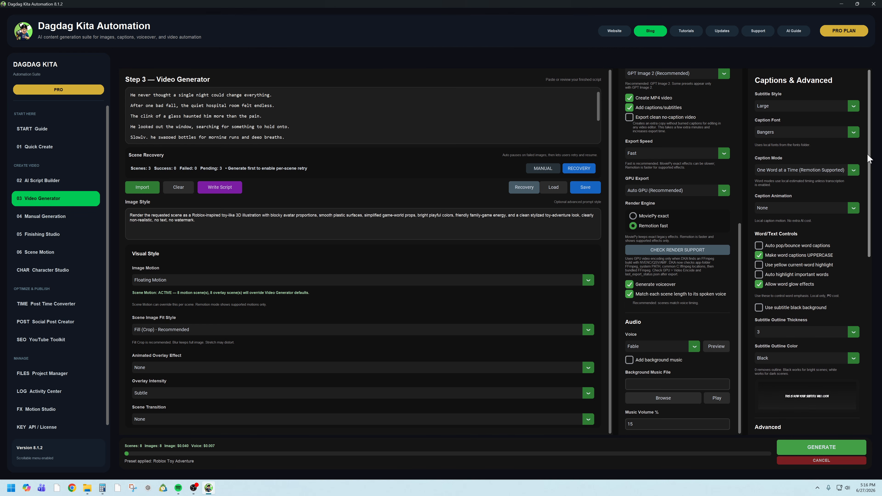
{"action": "left_click", "coordinate": [841, 107]}
{"action": "left_click", "coordinate": [779, 171]}
- Examine the word and subtitle outline controls, then the Advanced, Human Edit Engine and Originality Protection options down to the Generation Log
{"action": "scroll", "coordinate": [867, 163], "scroll_direction": "down", "scroll_amount": 1}
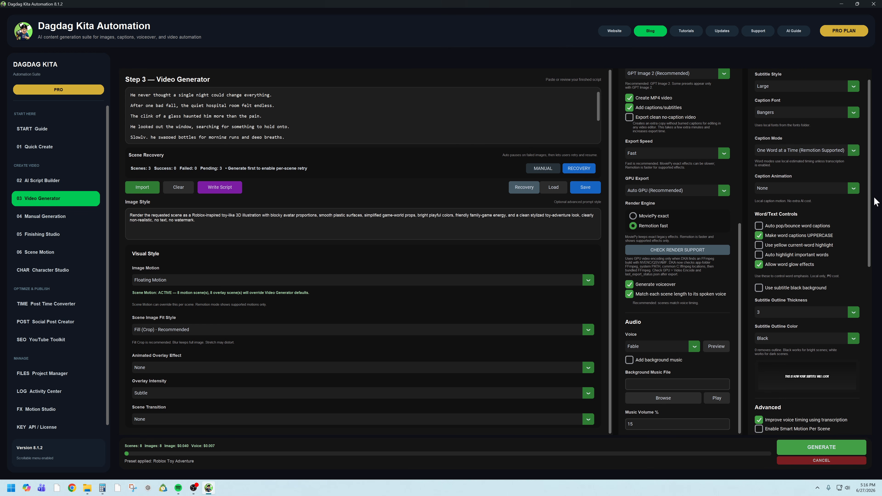
{"action": "scroll", "coordinate": [869, 200], "scroll_direction": "down", "scroll_amount": 5}
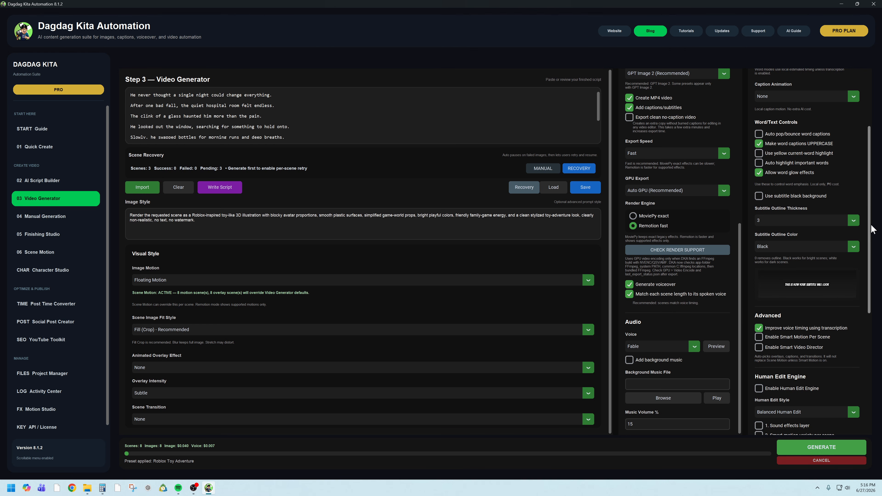
{"action": "scroll", "coordinate": [875, 241], "scroll_direction": "down", "scroll_amount": 1}
{"action": "scroll", "coordinate": [875, 240], "scroll_direction": "down", "scroll_amount": 2}
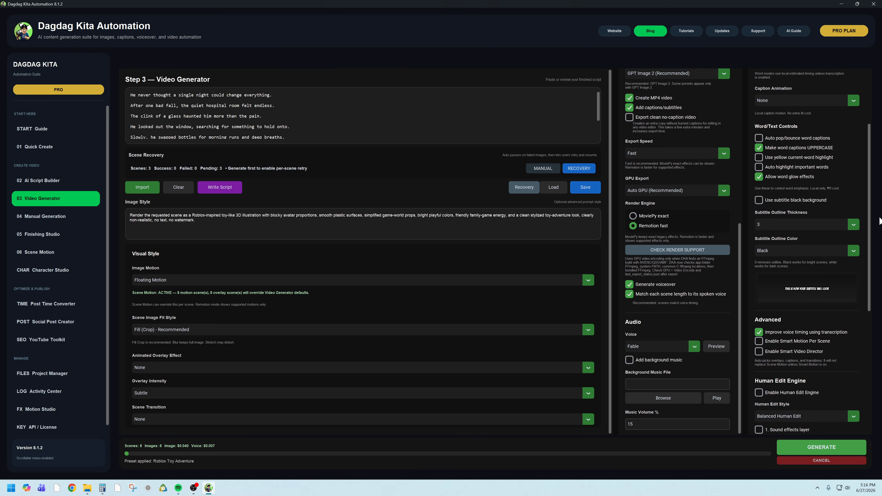
{"action": "scroll", "coordinate": [878, 250], "scroll_direction": "down", "scroll_amount": 2}
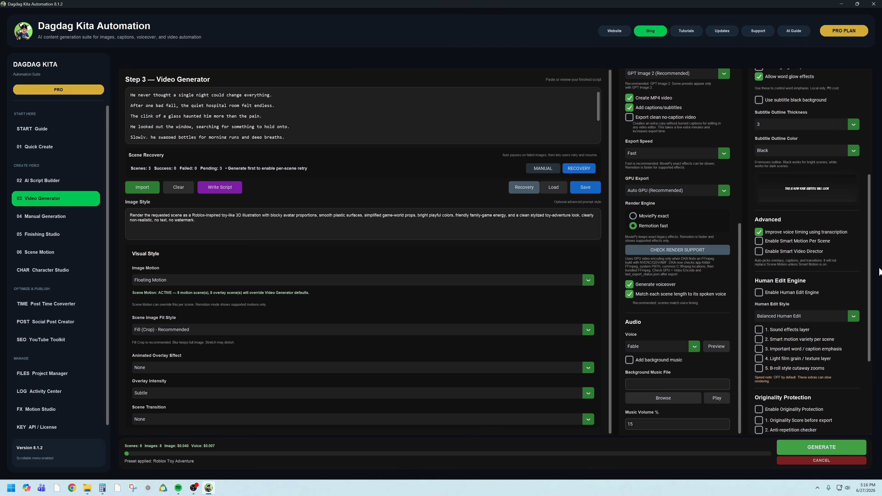
{"action": "scroll", "coordinate": [879, 271], "scroll_direction": "up", "scroll_amount": 2}
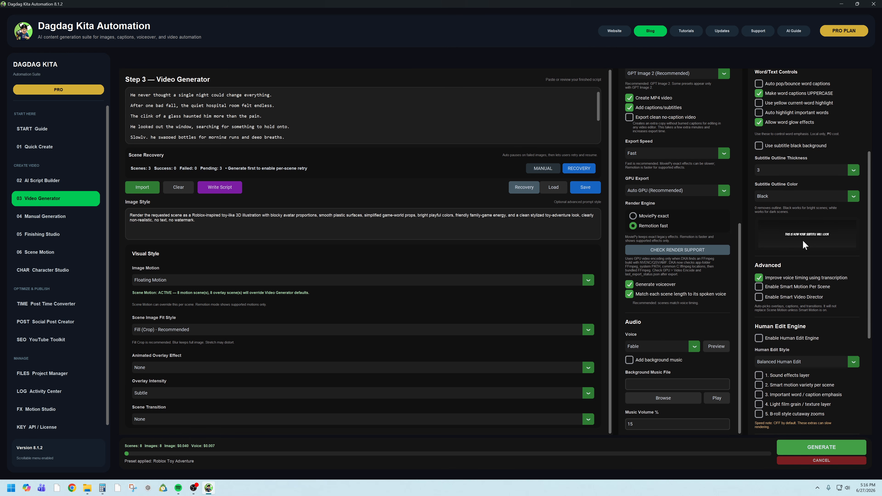
{"action": "scroll", "coordinate": [867, 295], "scroll_direction": "down", "scroll_amount": 5}
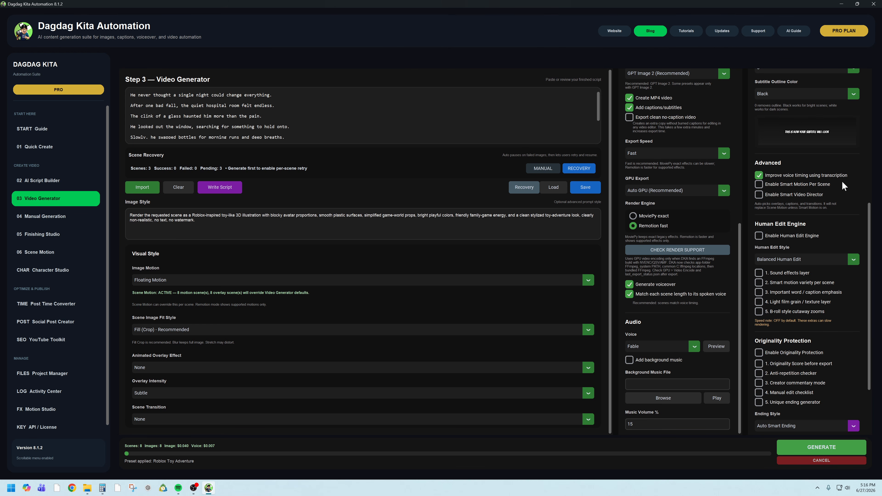
{"action": "scroll", "coordinate": [873, 325], "scroll_direction": "down", "scroll_amount": 2}
{"action": "scroll", "coordinate": [873, 325], "scroll_direction": "down", "scroll_amount": 2}
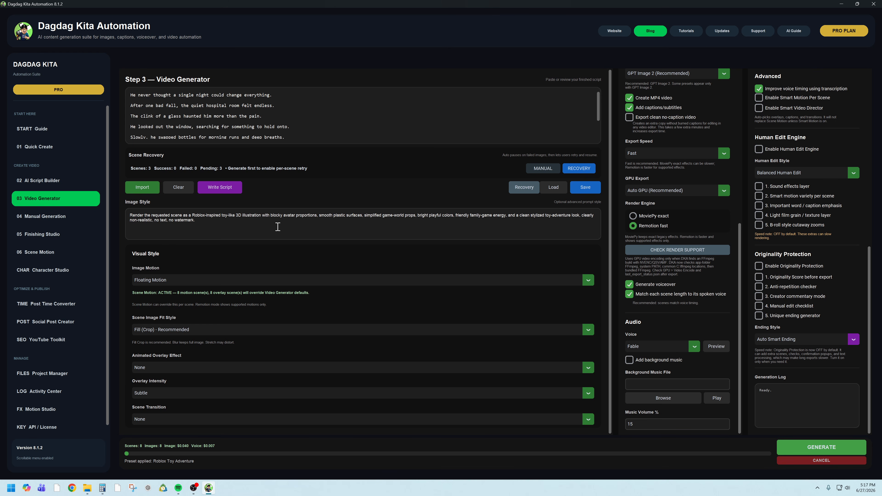
- Open Manual Generation and look through the per-scene generation controls and the Animation and Overlay options
{"action": "left_click", "coordinate": [43, 219]}
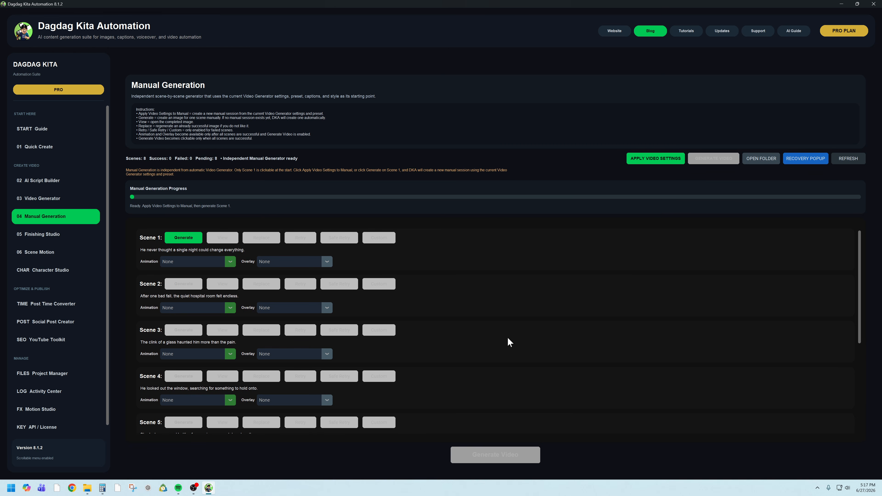
{"action": "scroll", "coordinate": [488, 343], "scroll_direction": "down", "scroll_amount": 3}
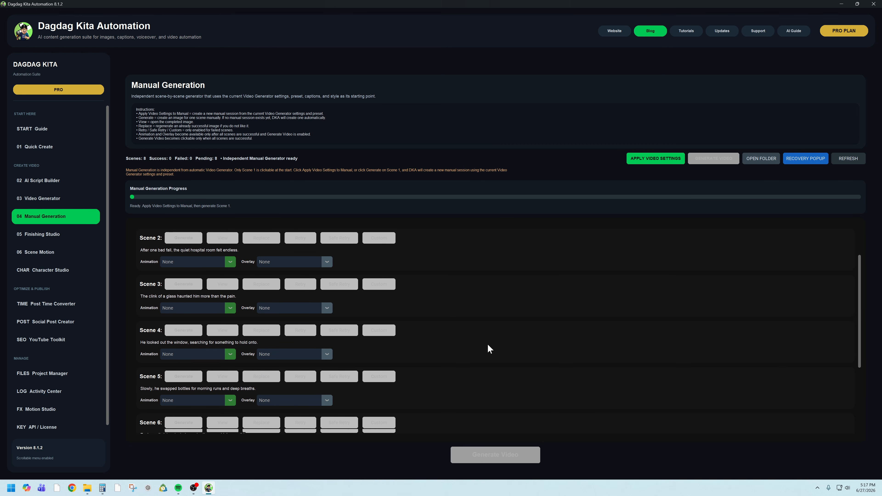
{"action": "scroll", "coordinate": [489, 343], "scroll_direction": "down", "scroll_amount": 8}
{"action": "scroll", "coordinate": [490, 342], "scroll_direction": "up", "scroll_amount": 13}
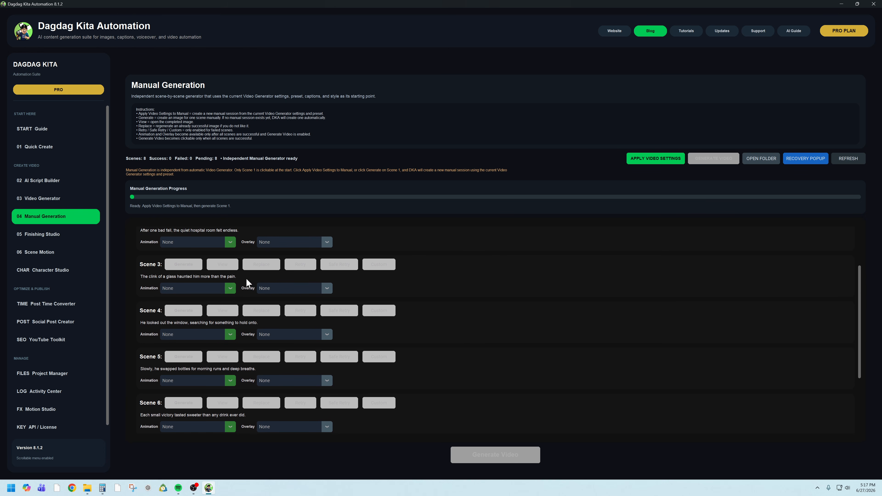
{"action": "scroll", "coordinate": [222, 264], "scroll_direction": "up", "scroll_amount": 1}
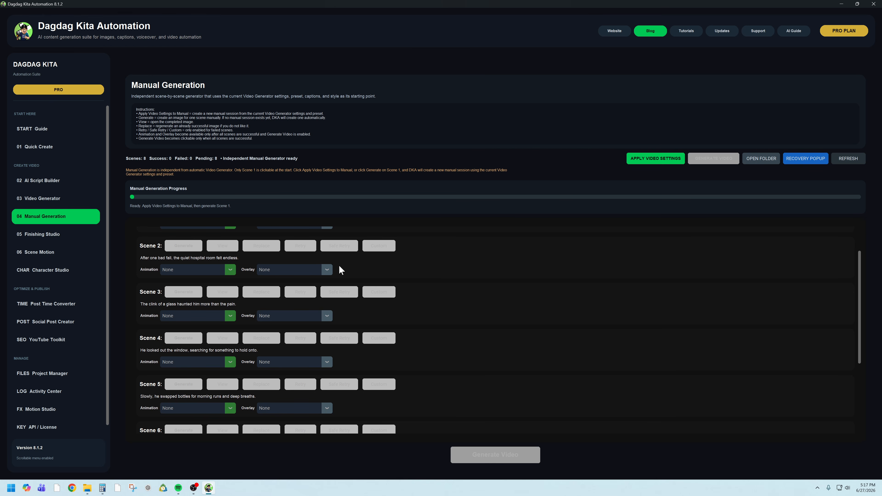
{"action": "scroll", "coordinate": [340, 270], "scroll_direction": "up", "scroll_amount": 2}
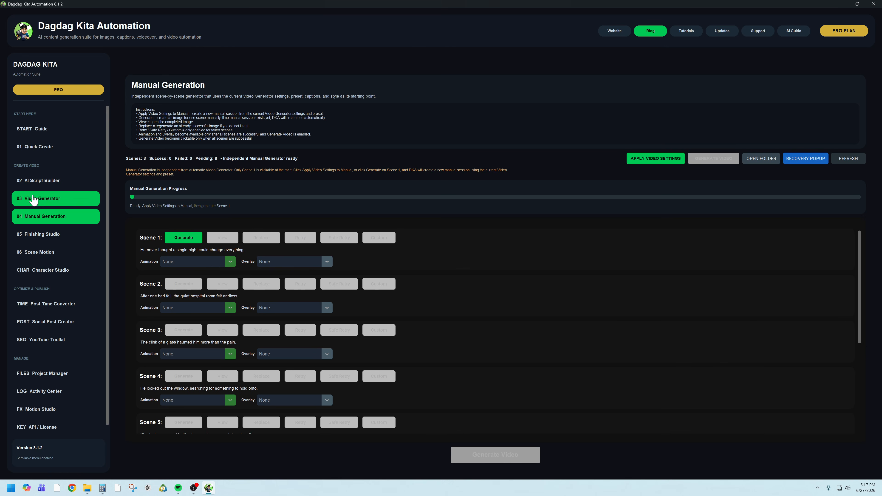
- Return to the Video Generator, start generating the video and confirm the generation summary
{"action": "left_click", "coordinate": [33, 199]}
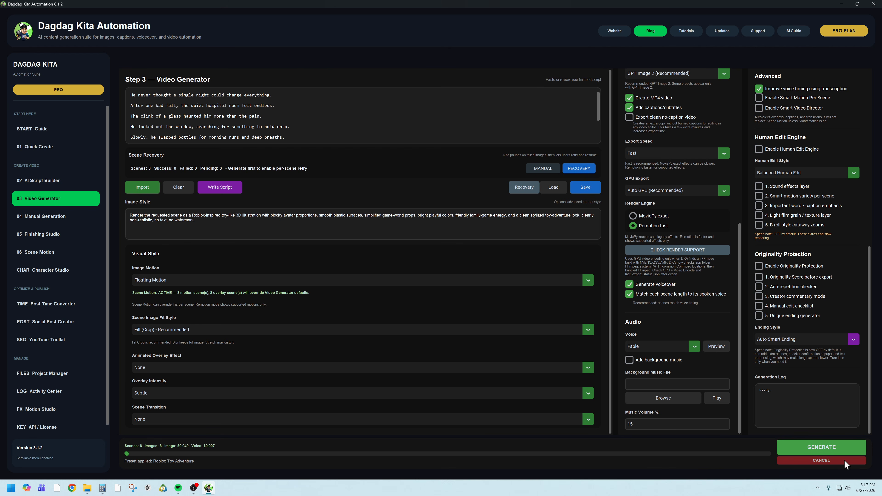
{"action": "mouse_move", "coordinate": [870, 491]}
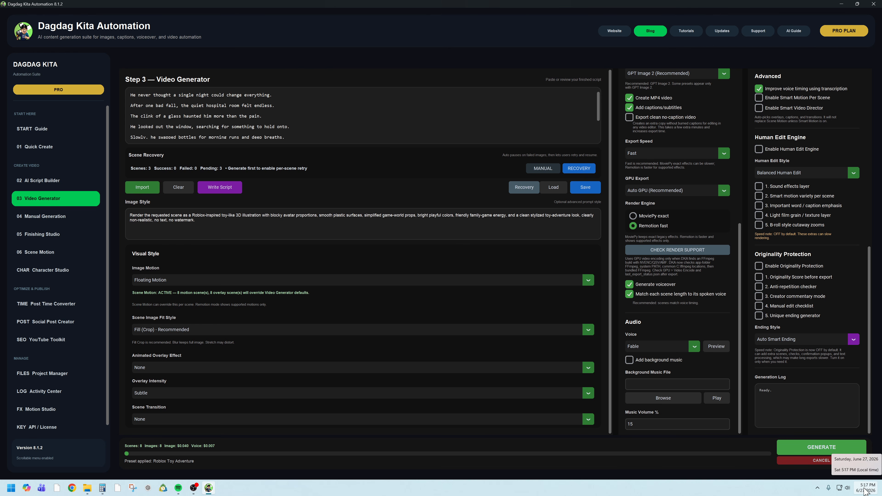
{"action": "left_click", "coordinate": [808, 452]}
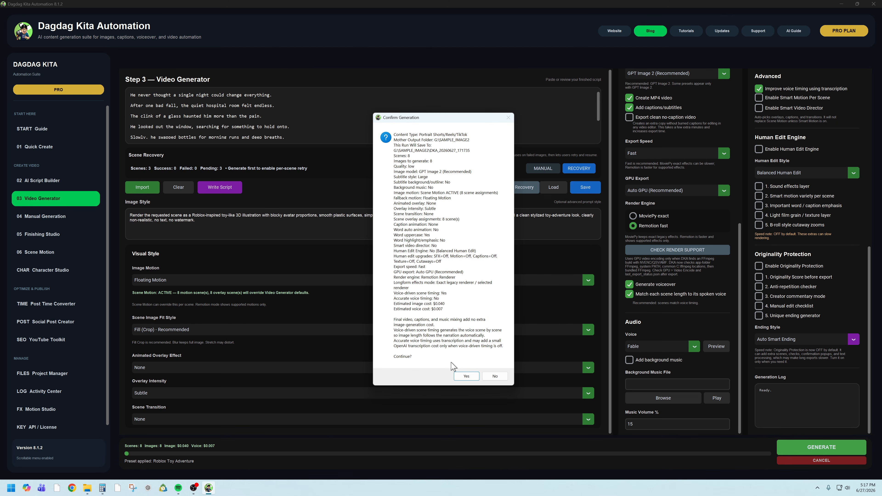
{"action": "left_click", "coordinate": [465, 379]}
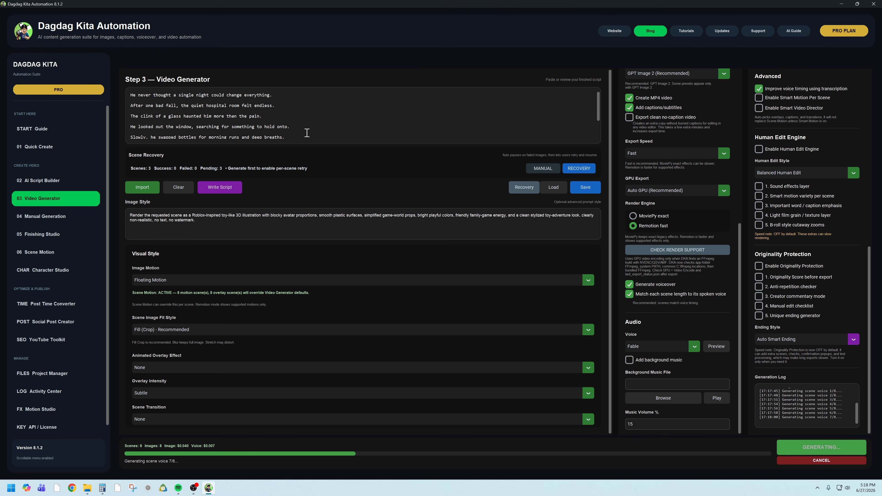
- Look over the remaining script lines, the caption settings and the Video Setup options during generation
{"action": "scroll", "coordinate": [307, 133], "scroll_direction": "down", "scroll_amount": 3}
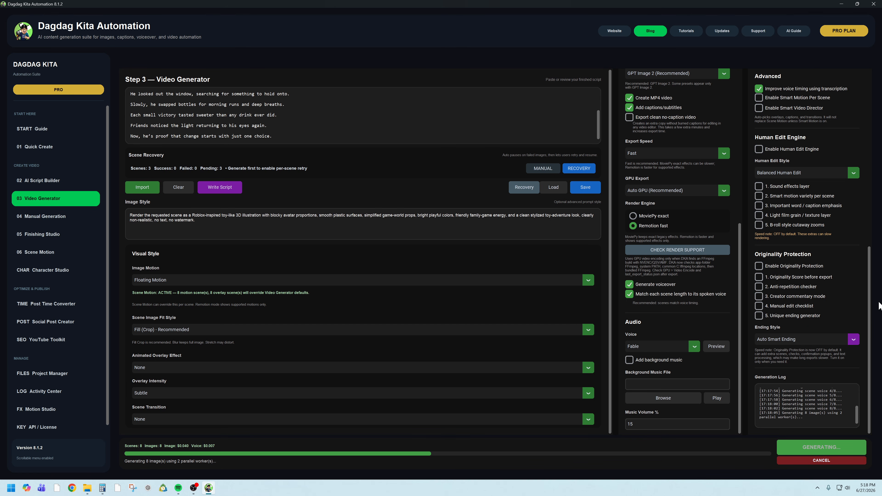
{"action": "scroll", "coordinate": [877, 308], "scroll_direction": "up", "scroll_amount": 5}
{"action": "scroll", "coordinate": [806, 243], "scroll_direction": "up", "scroll_amount": 1}
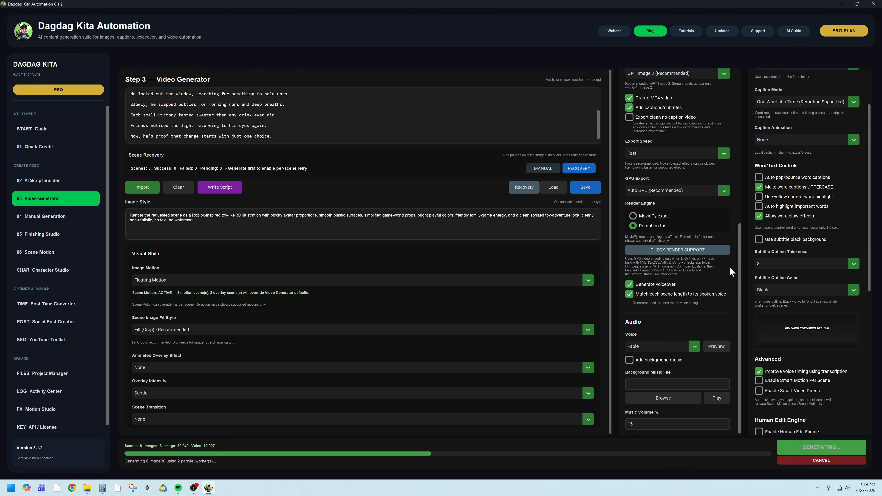
{"action": "scroll", "coordinate": [739, 275], "scroll_direction": "up", "scroll_amount": 5}
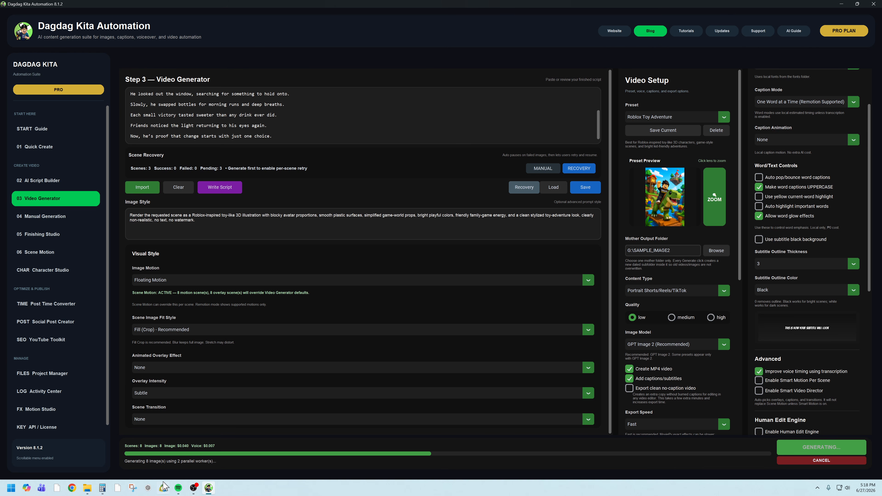
- Switch to the SAMPLE folder in File Explorer and move its window out of the way
{"action": "mouse_move", "coordinate": [90, 490]}
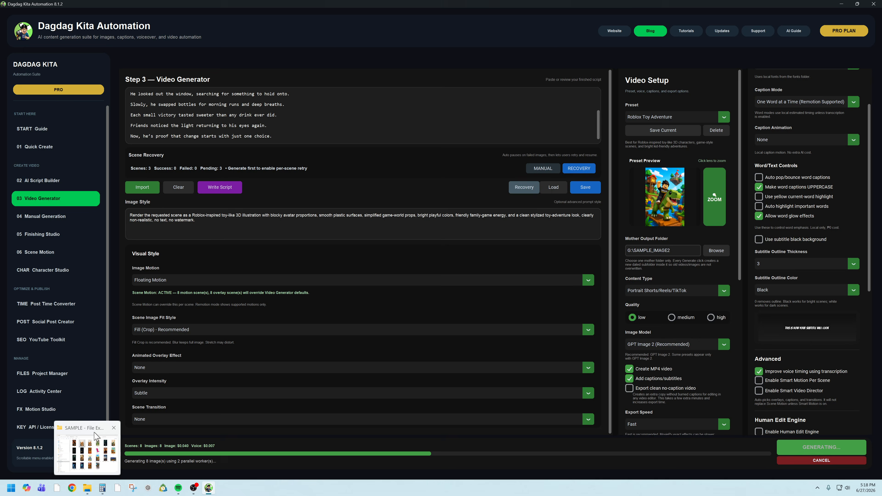
{"action": "left_click", "coordinate": [96, 437]}
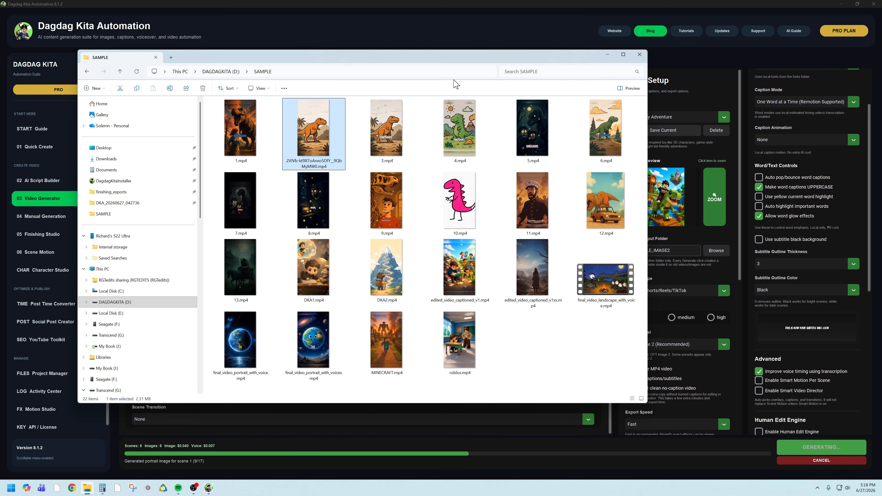
{"action": "left_click_drag", "start_coordinate": [479, 56], "coordinate": [0, 96]}
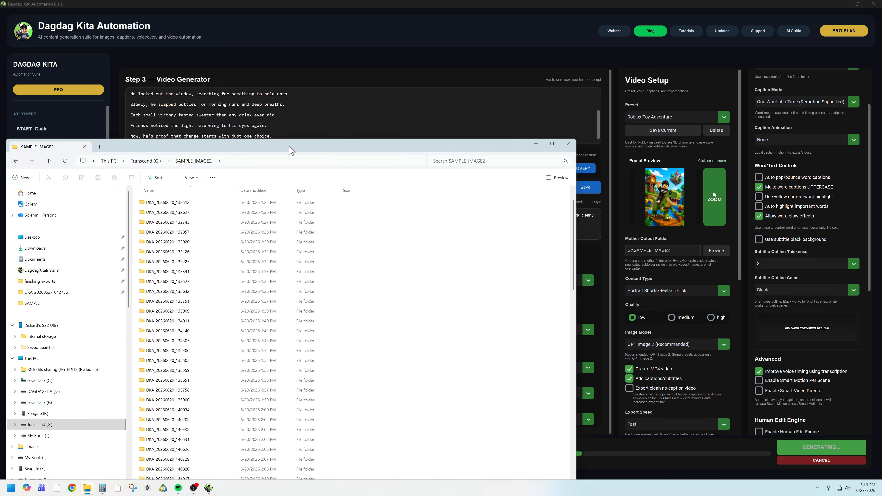
- In the SAMPLE_IMAGE2 folder, open the run folder DKA_20260627_171735 and view its images_original_portrait subfolder
{"action": "left_click_drag", "start_coordinate": [291, 150], "coordinate": [420, 71]}
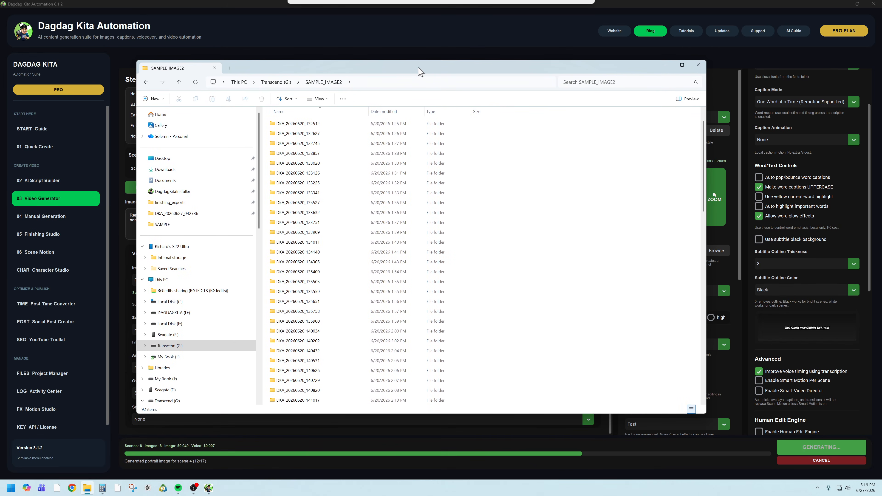
{"action": "scroll", "coordinate": [305, 348], "scroll_direction": "down", "scroll_amount": 15}
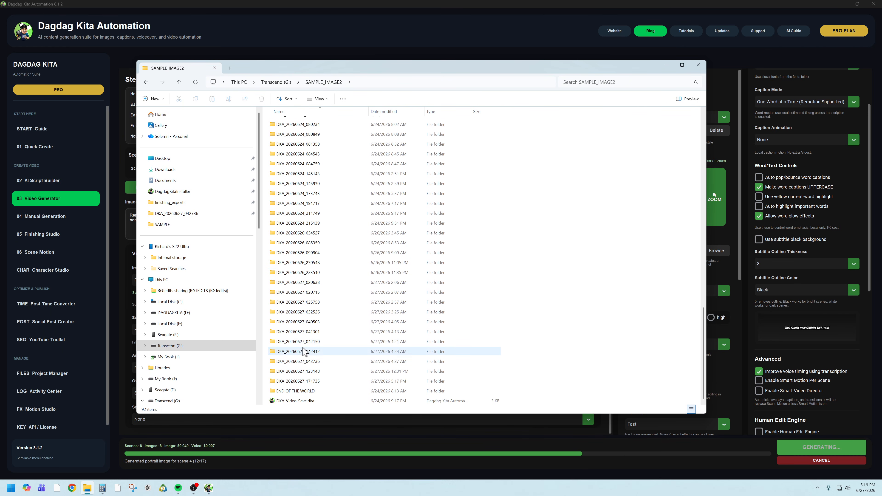
{"action": "double_click", "coordinate": [314, 382]}
{"action": "left_click_drag", "start_coordinate": [353, 68], "coordinate": [378, 119]}
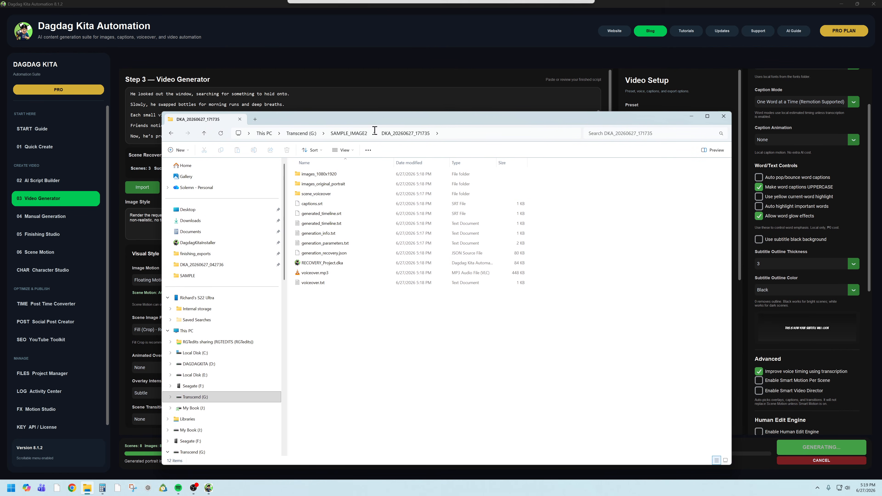
{"action": "double_click", "coordinate": [326, 184]}
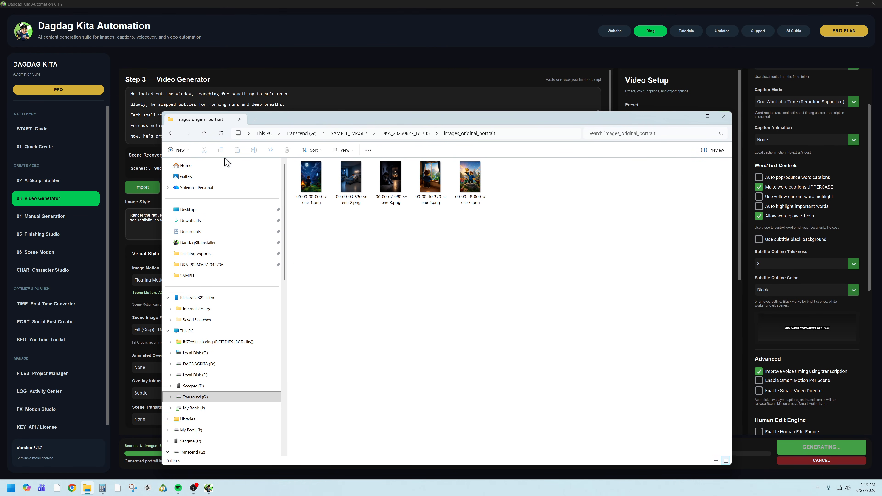
- Go back to the run folder, recheck the images in images_original_portrait, and minimize the File Explorer window
{"action": "left_click", "coordinate": [171, 133]}
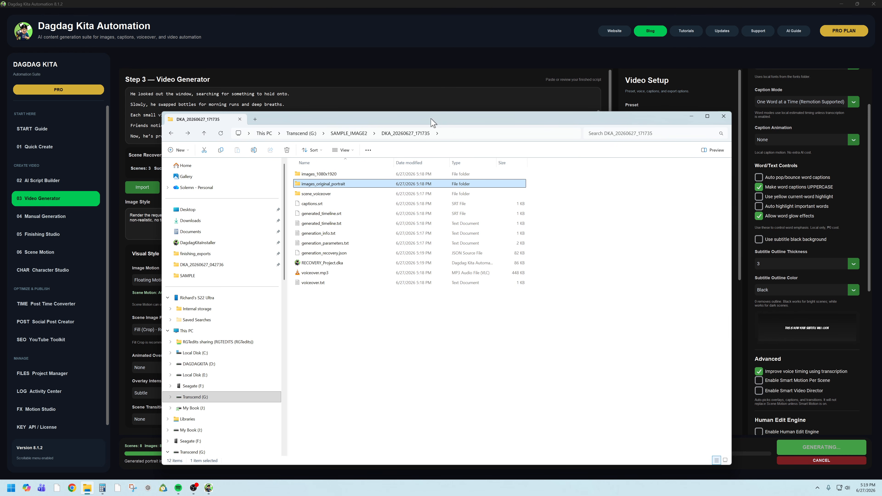
{"action": "double_click", "coordinate": [306, 158]}
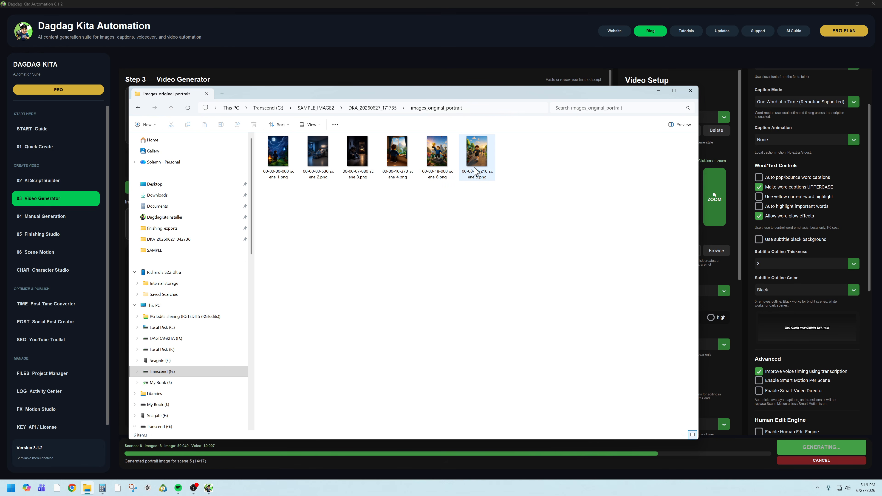
{"action": "left_click", "coordinate": [137, 108]}
{"action": "left_click_drag", "start_coordinate": [597, 93], "coordinate": [651, 111]}
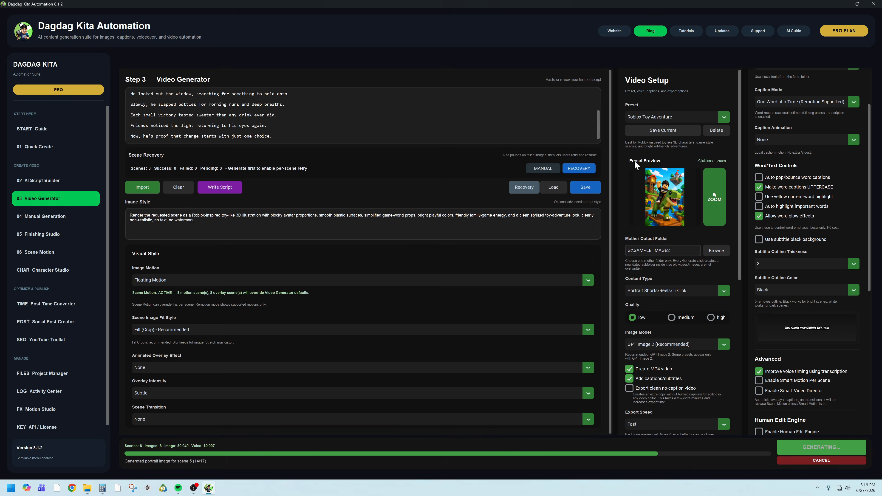
{"action": "left_click", "coordinate": [718, 108]}
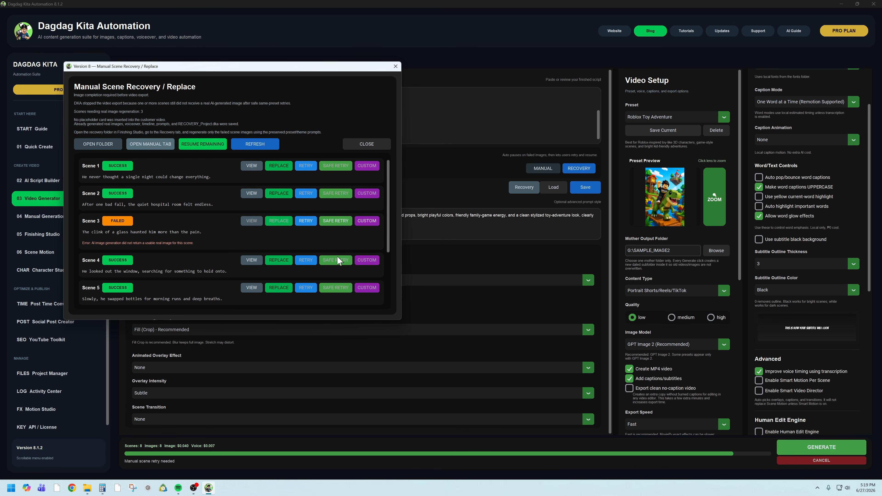
- Move the Manual Scene Recovery / Replace window aside, check the scene images in images_original_portrait, and minimize File Explorer
{"action": "left_click_drag", "start_coordinate": [291, 67], "coordinate": [522, 107]}
{"action": "mouse_move", "coordinate": [86, 488]}
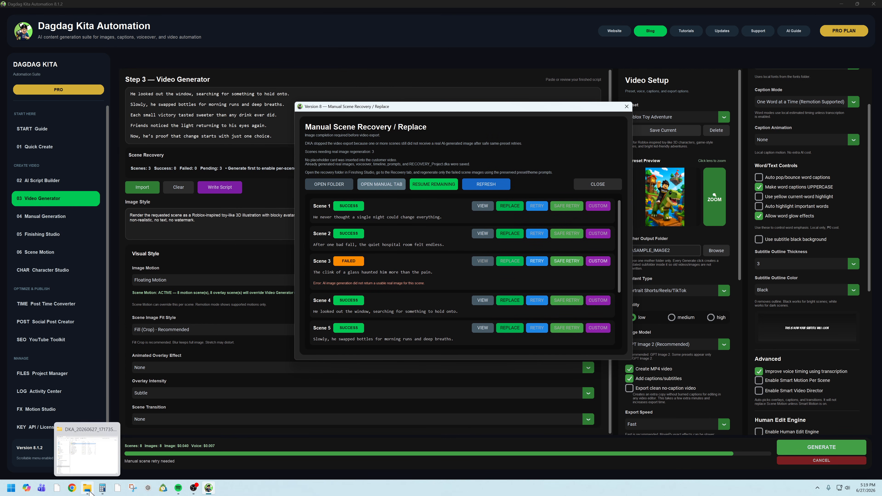
{"action": "left_click", "coordinate": [87, 438]}
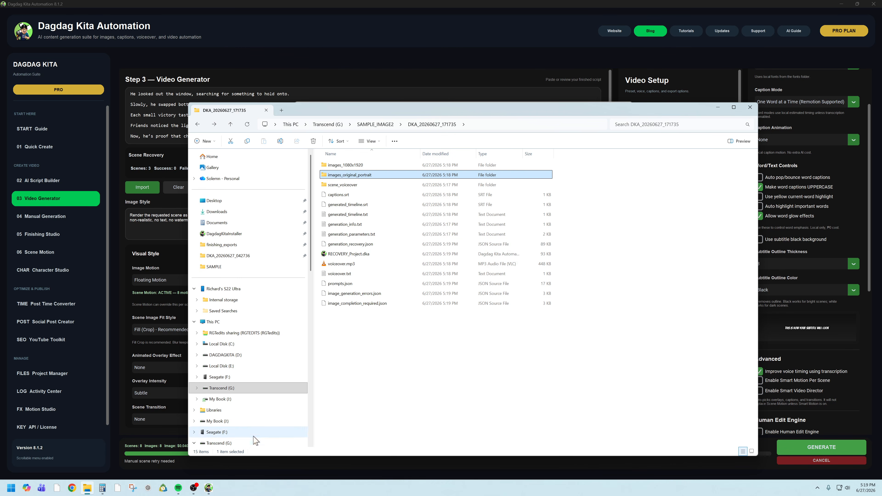
{"action": "double_click", "coordinate": [350, 175]}
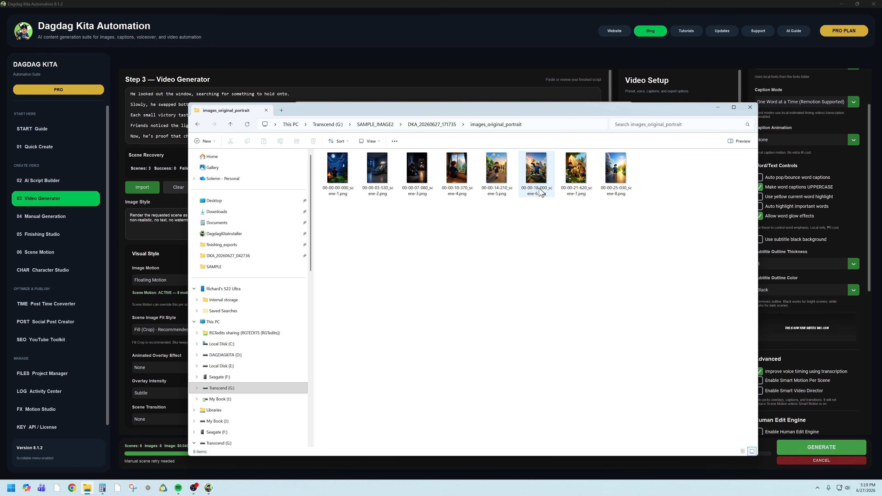
{"action": "left_click", "coordinate": [718, 108]}
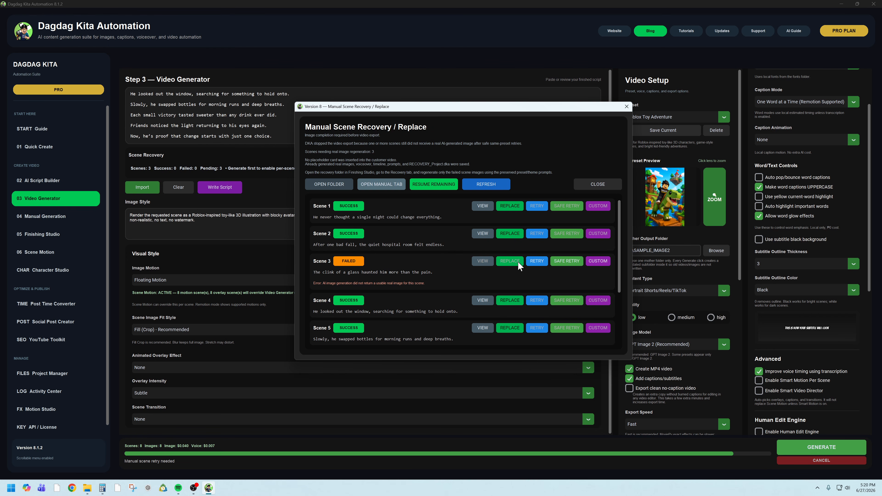
- Bring the images_original_portrait folder back, move its window aside, and view the script from its first line
{"action": "mouse_move", "coordinate": [87, 488]}
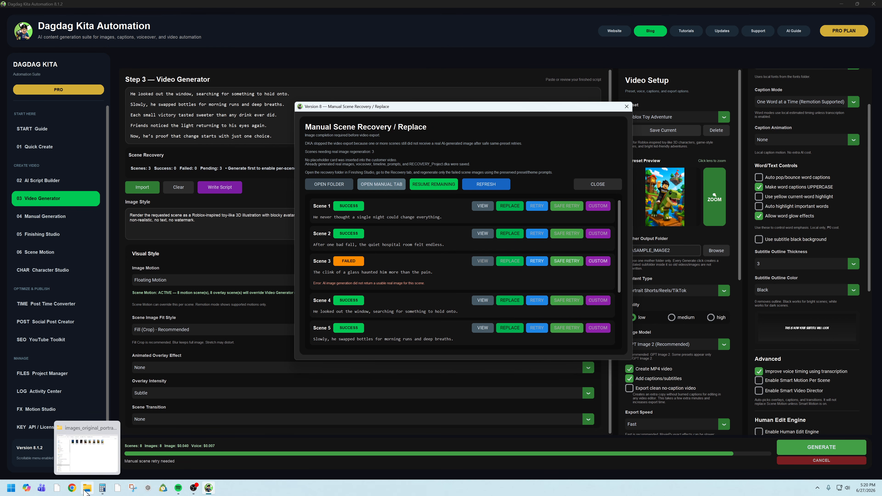
{"action": "left_click", "coordinate": [104, 459]}
{"action": "left_click_drag", "start_coordinate": [533, 115], "coordinate": [655, 309]}
{"action": "left_click", "coordinate": [264, 127]}
{"action": "scroll", "coordinate": [263, 127], "scroll_direction": "up", "scroll_amount": 3}
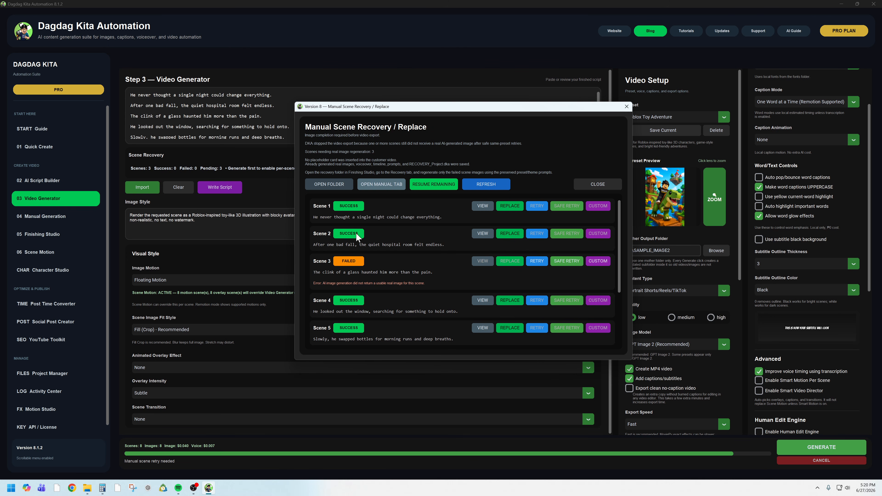
- Resume the remaining scene generation, check the scene 3 image in the images_original_portrait folder, and minimize File Explorer
{"action": "left_click", "coordinate": [440, 190]}
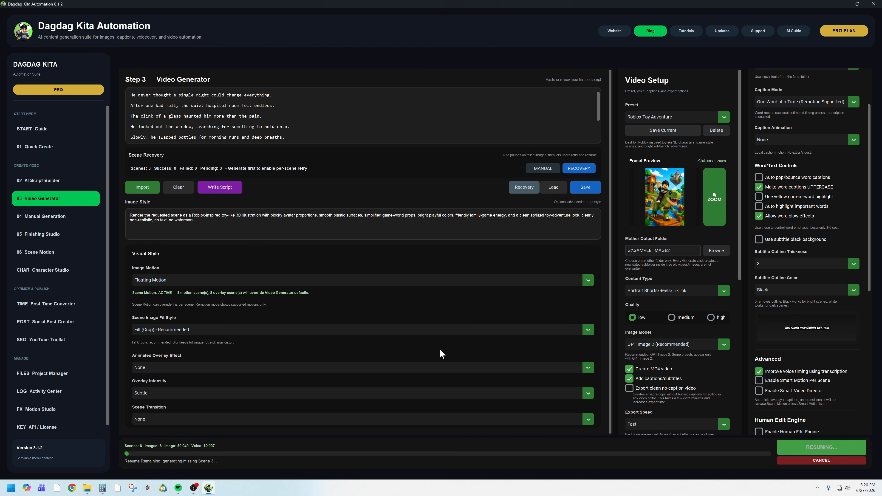
{"action": "mouse_move", "coordinate": [87, 488]}
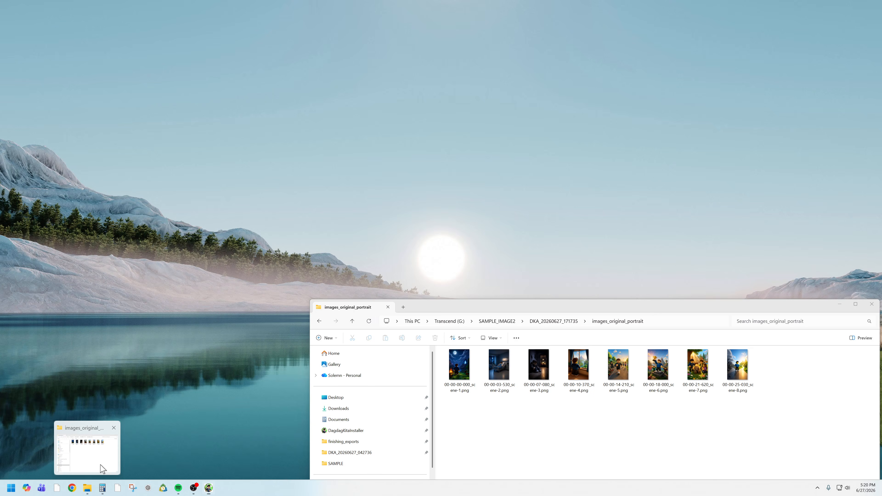
{"action": "left_click", "coordinate": [102, 469]}
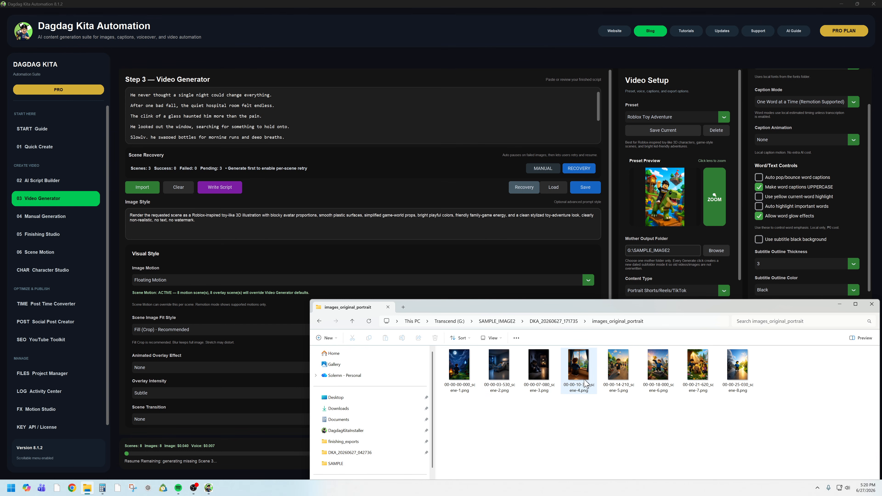
{"action": "left_click", "coordinate": [550, 377]}
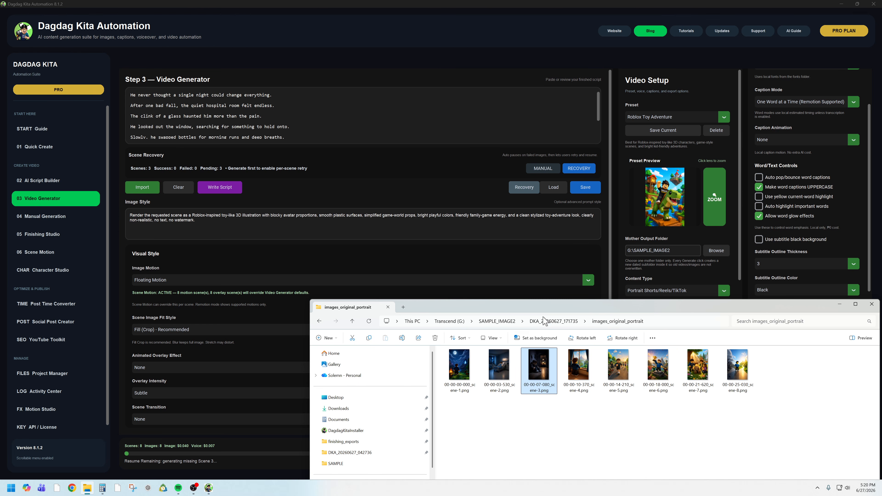
{"action": "left_click_drag", "start_coordinate": [566, 305], "coordinate": [543, 299]}
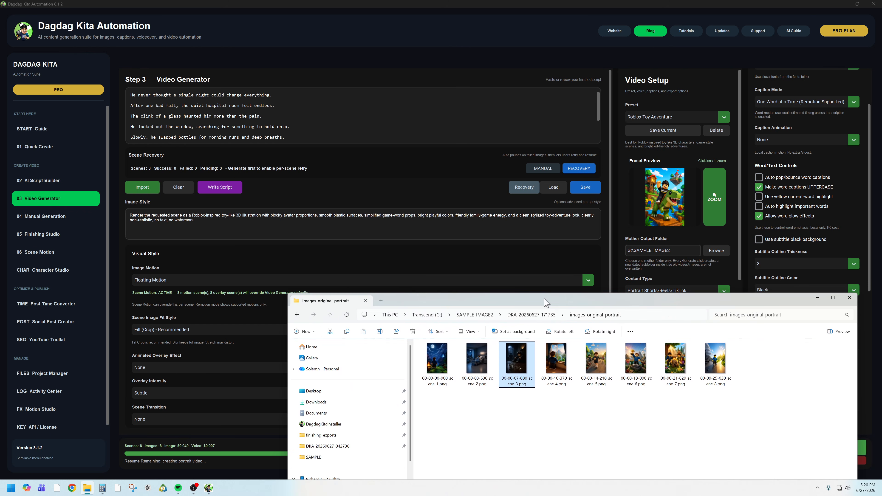
{"action": "left_click", "coordinate": [817, 299]}
- Bring the images_original_portrait folder back, allow Node.js JavaScript Runtime network access through the firewall, and minimize File Explorer
{"action": "left_click_drag", "start_coordinate": [510, 475], "coordinate": [598, 280]}
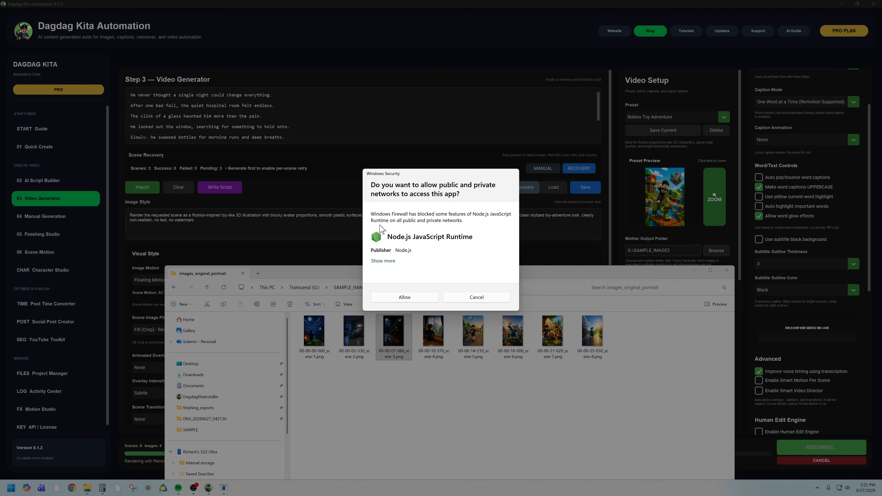
{"action": "left_click", "coordinate": [406, 299]}
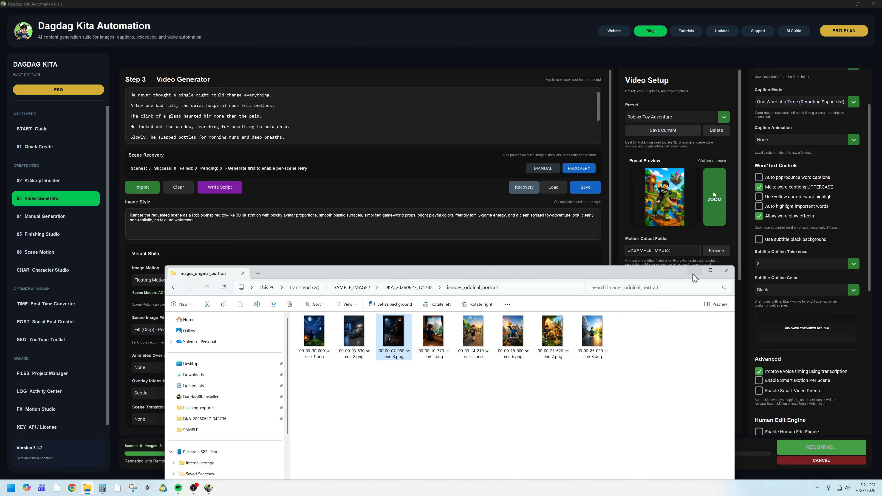
{"action": "left_click", "coordinate": [694, 271]}
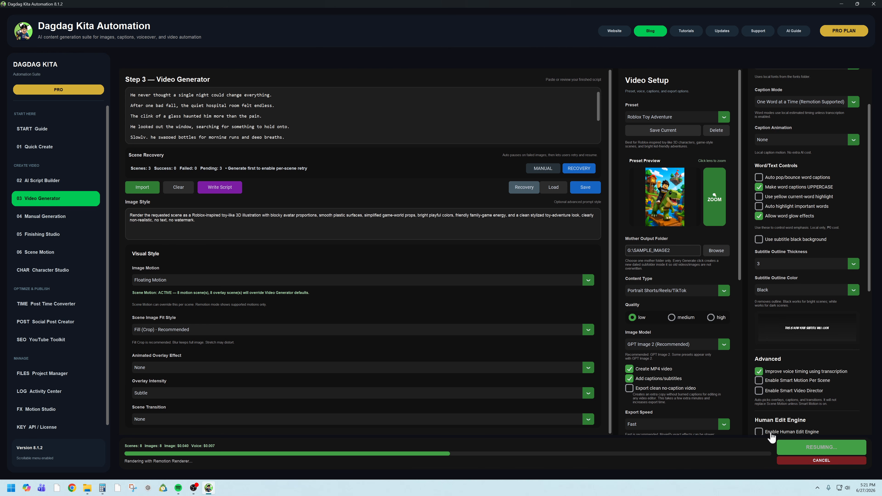
- Open the output folder of the finished generation and open final_video_portrait_with_voice.mp4
{"action": "mouse_move", "coordinate": [864, 490]}
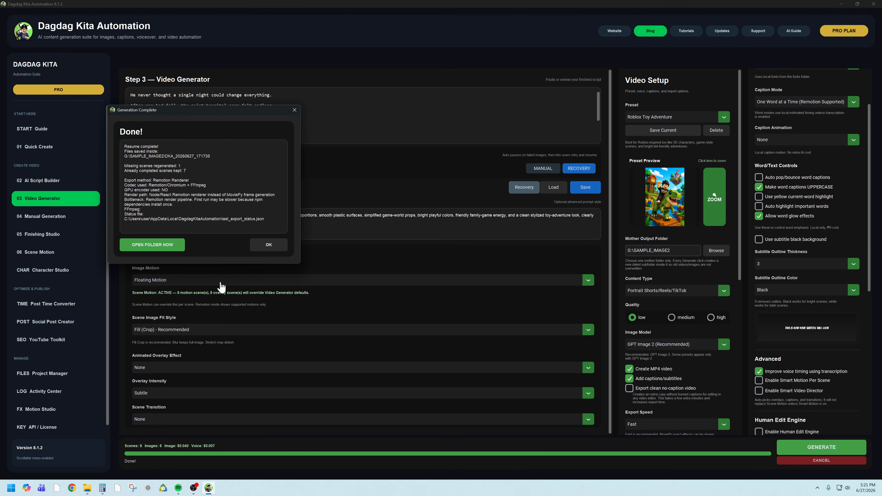
{"action": "left_click", "coordinate": [169, 250]}
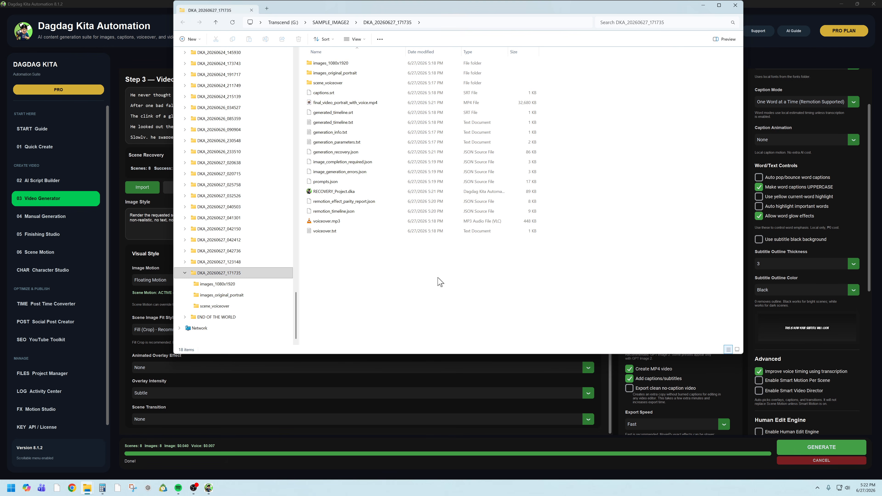
{"action": "double_click", "coordinate": [361, 106]}
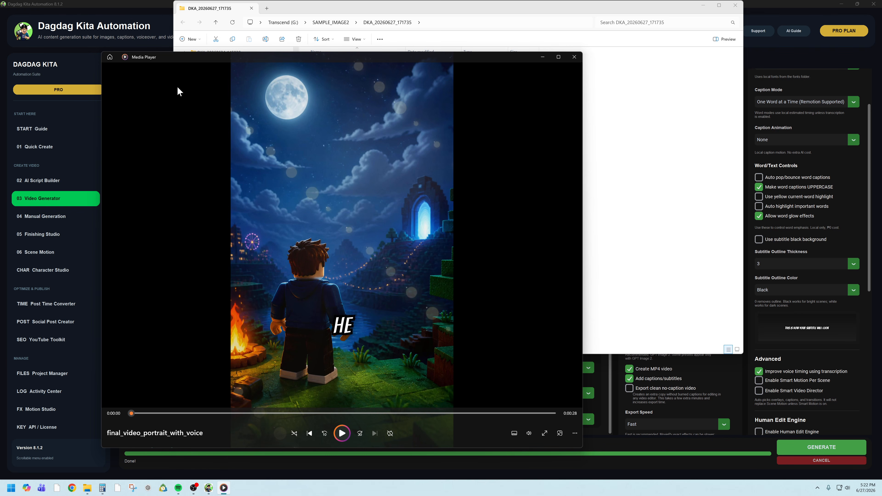
- Review the character profile in Character Studio, return to the generated video in Media Player, and close the player
{"action": "left_click", "coordinate": [137, 9]}
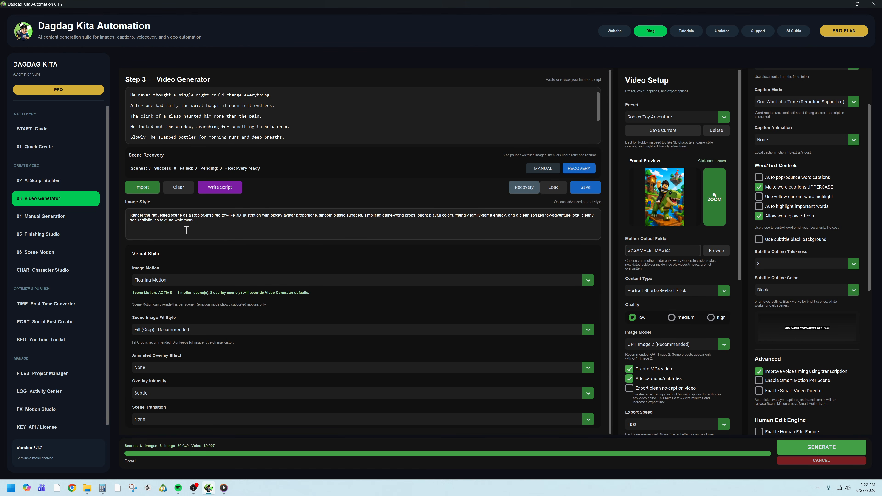
{"action": "left_click", "coordinate": [54, 273]}
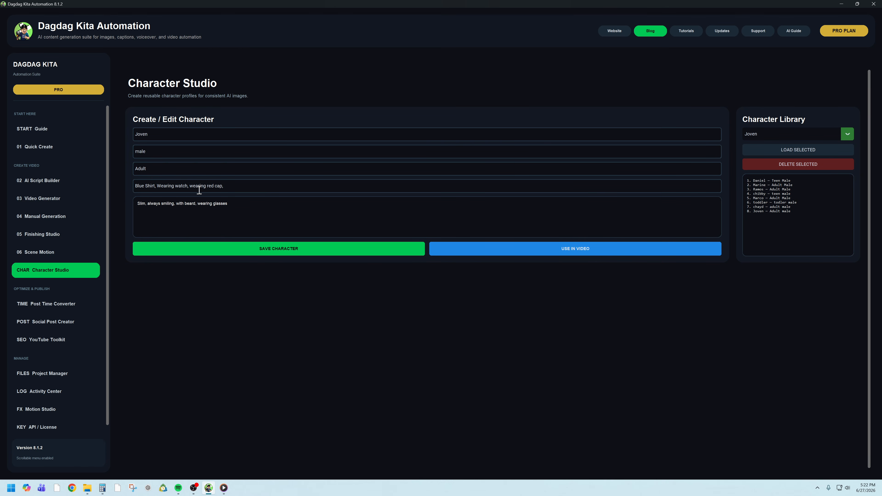
{"action": "left_click", "coordinate": [224, 488]}
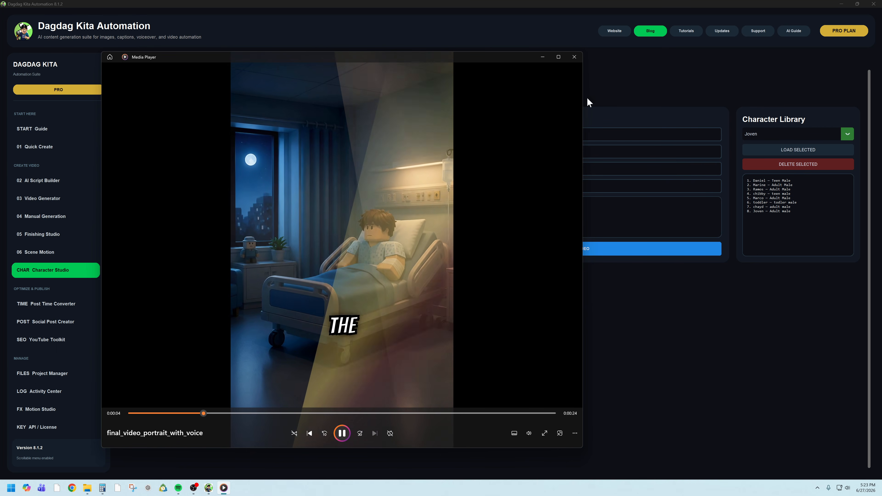
{"action": "left_click", "coordinate": [575, 58]}
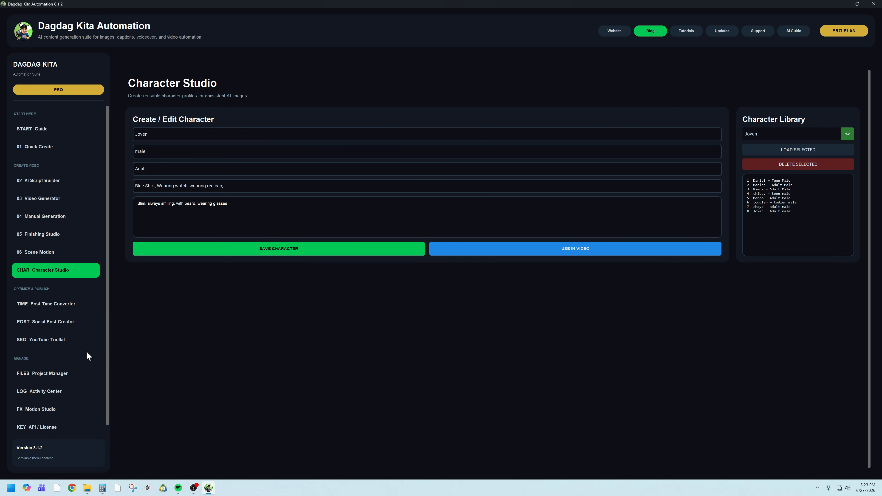
- In Finishing Studio, start opening a generated folder and browse to SAMPLE_IMAGE2 on the Transcend (G:) drive
{"action": "scroll", "coordinate": [110, 299], "scroll_direction": "down", "scroll_amount": 1}
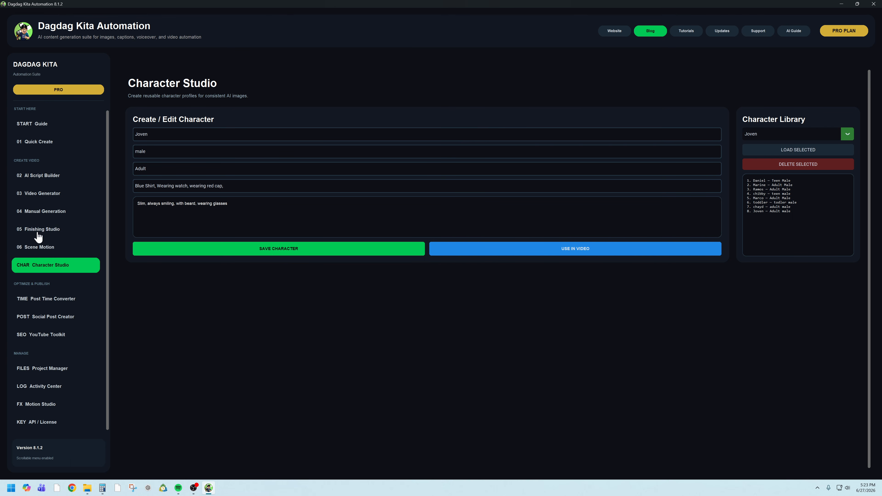
{"action": "left_click", "coordinate": [48, 233]}
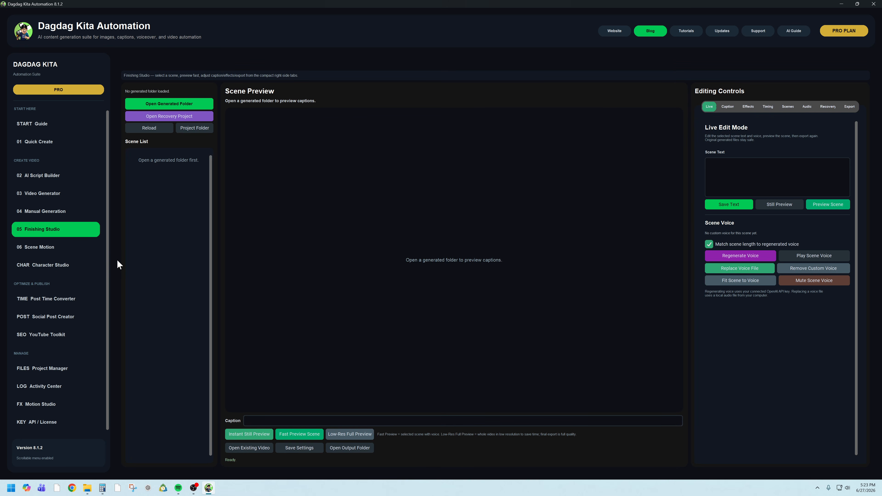
{"action": "left_click", "coordinate": [157, 108]}
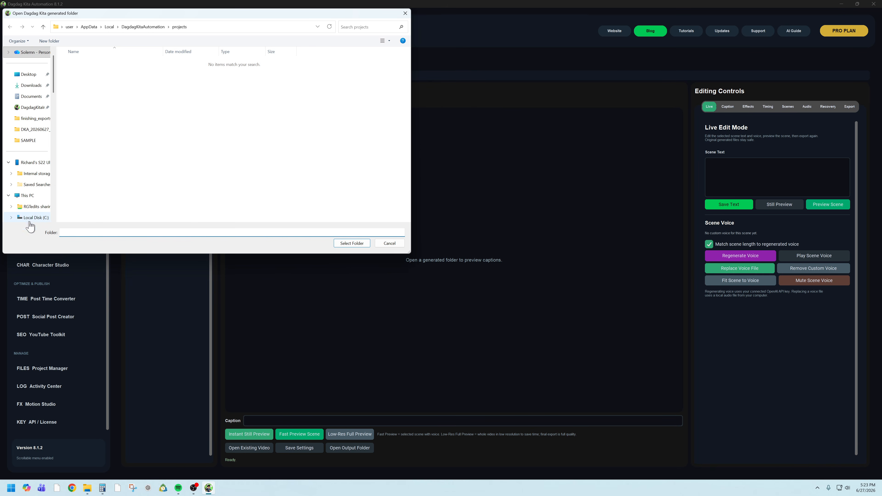
{"action": "scroll", "coordinate": [33, 213], "scroll_direction": "down", "scroll_amount": 10}
{"action": "scroll", "coordinate": [34, 185], "scroll_direction": "up", "scroll_amount": 4}
{"action": "scroll", "coordinate": [33, 182], "scroll_direction": "down", "scroll_amount": 3}
{"action": "scroll", "coordinate": [33, 161], "scroll_direction": "up", "scroll_amount": 3}
{"action": "left_click", "coordinate": [33, 118]}
{"action": "scroll", "coordinate": [162, 187], "scroll_direction": "down", "scroll_amount": 3}
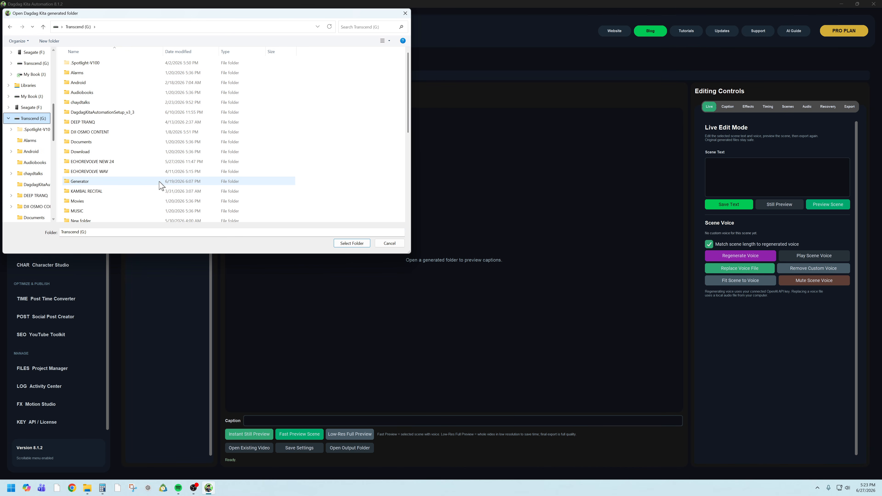
{"action": "scroll", "coordinate": [103, 210], "scroll_direction": "down", "scroll_amount": 3}
{"action": "double_click", "coordinate": [147, 170]}
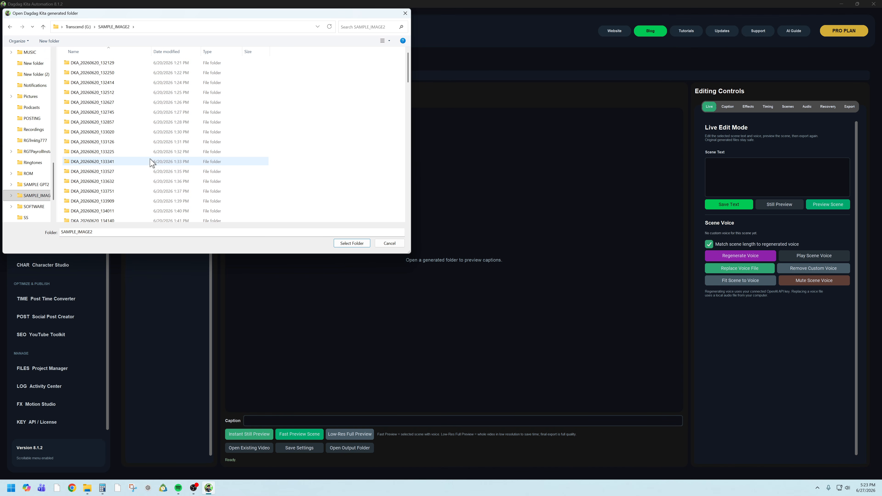
- Load the run folder DKA_20260627_171735 into Finishing Studio
{"action": "scroll", "coordinate": [147, 190], "scroll_direction": "down", "scroll_amount": 3}
{"action": "scroll", "coordinate": [147, 190], "scroll_direction": "down", "scroll_amount": 5}
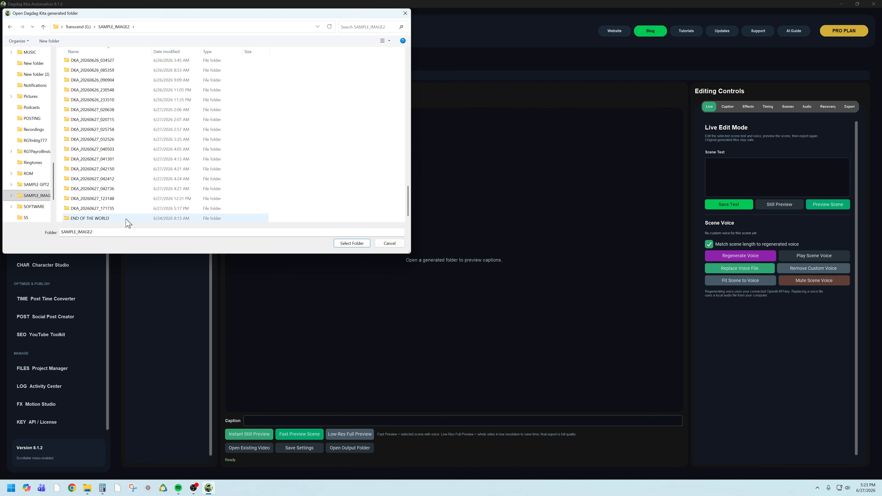
{"action": "left_click", "coordinate": [104, 210]}
{"action": "left_click", "coordinate": [351, 243]}
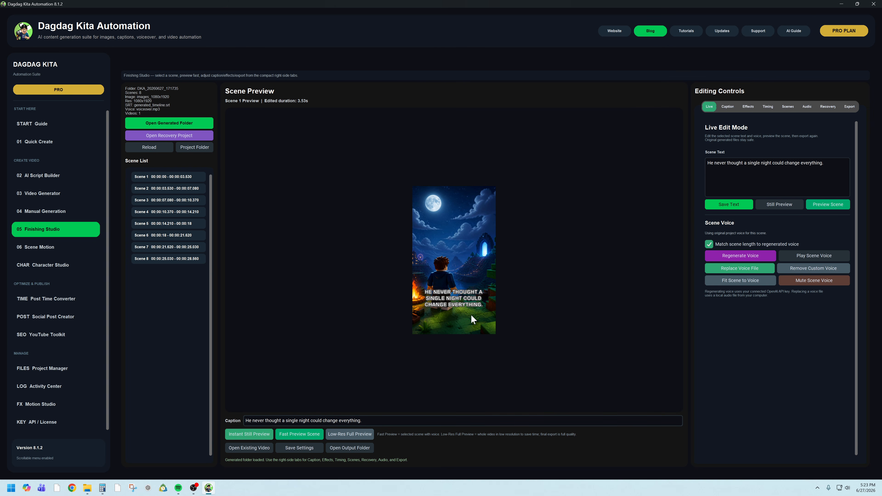
- Set the caption font to Bangers and the subtitle style to Horror
{"action": "left_click", "coordinate": [728, 106]}
{"action": "left_click", "coordinate": [742, 159]}
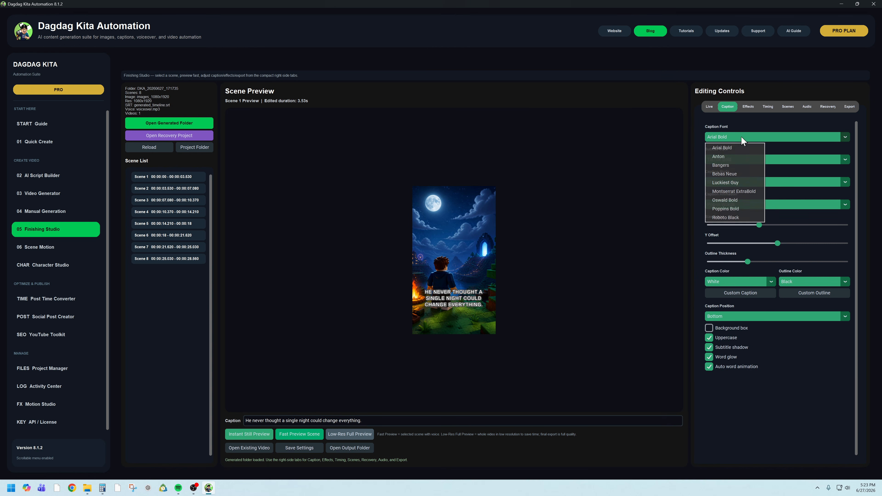
{"action": "left_click", "coordinate": [728, 165]}
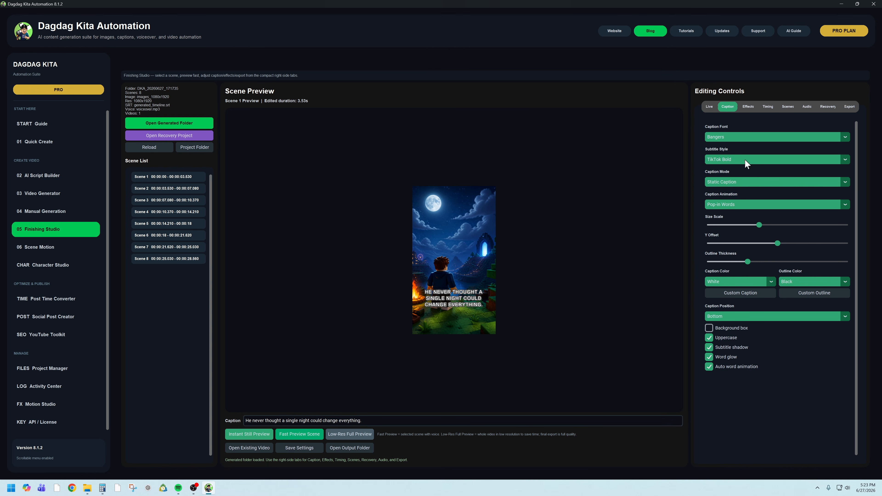
{"action": "left_click", "coordinate": [746, 159]}
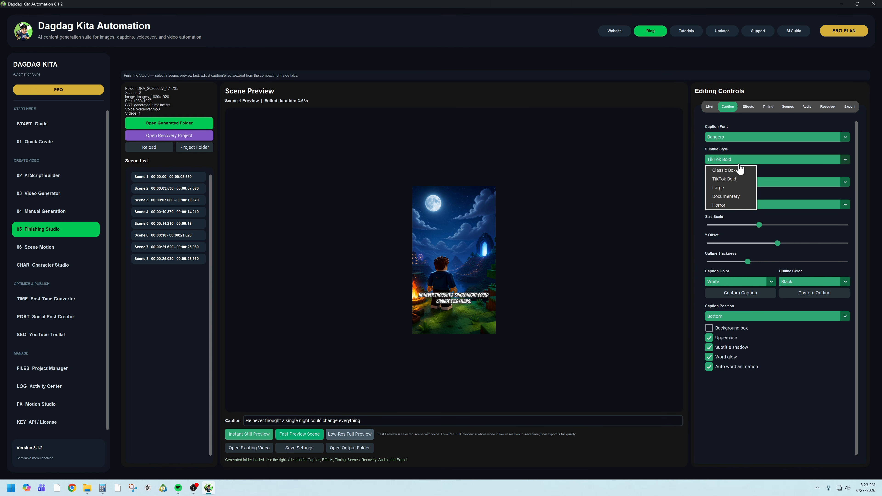
{"action": "left_click", "coordinate": [728, 205]}
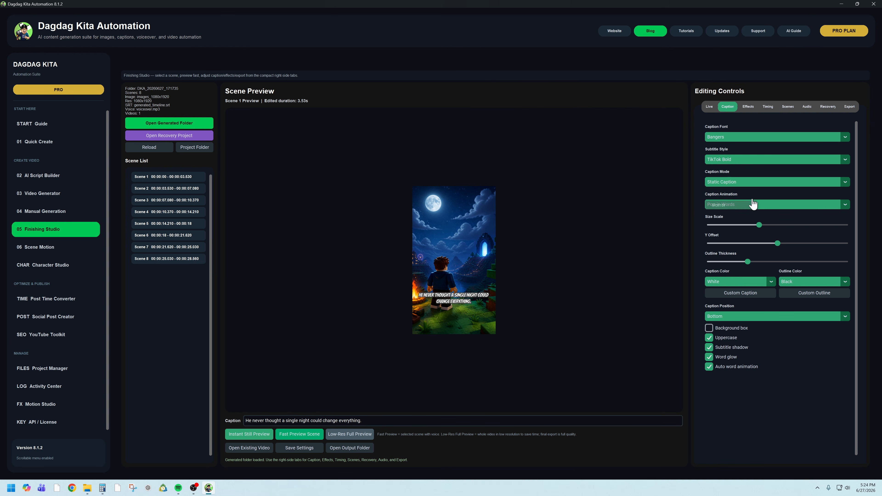
- Set the caption mode to One Word at a Time and increase the caption size scale
{"action": "left_click", "coordinate": [746, 183]}
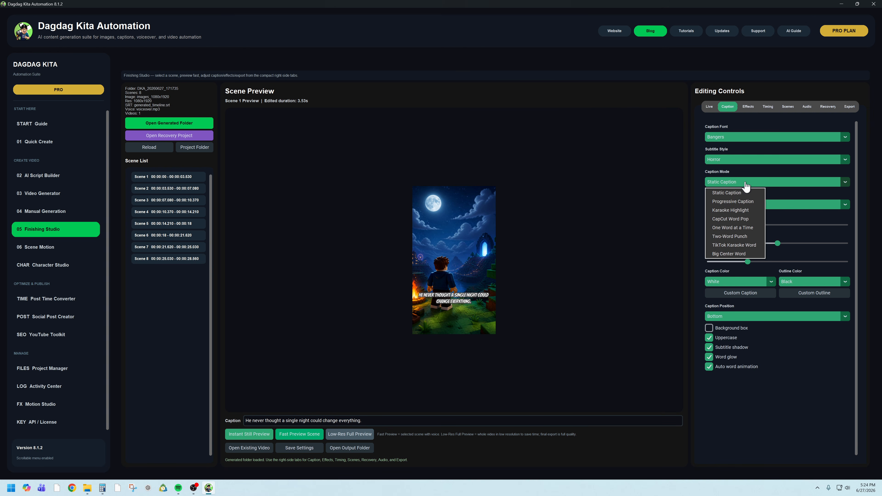
{"action": "left_click", "coordinate": [737, 231]}
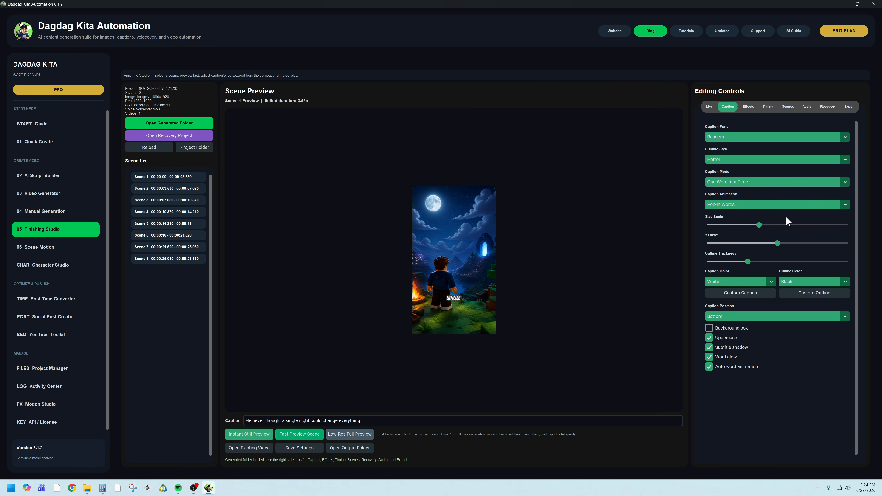
{"action": "left_click_drag", "start_coordinate": [758, 231], "coordinate": [787, 232]}
- Set the caption color to Red, and view the custom caption color chooser without picking a color
{"action": "left_click", "coordinate": [770, 284]}
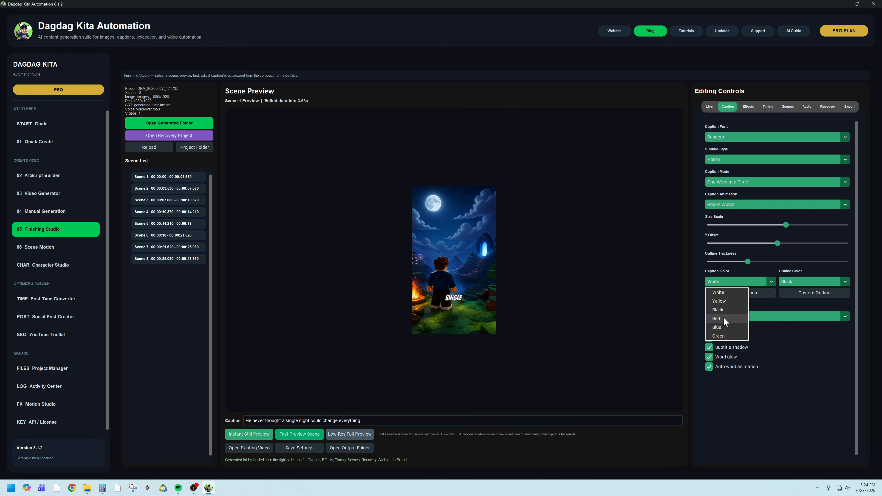
{"action": "left_click", "coordinate": [719, 318]}
{"action": "left_click", "coordinate": [747, 295]}
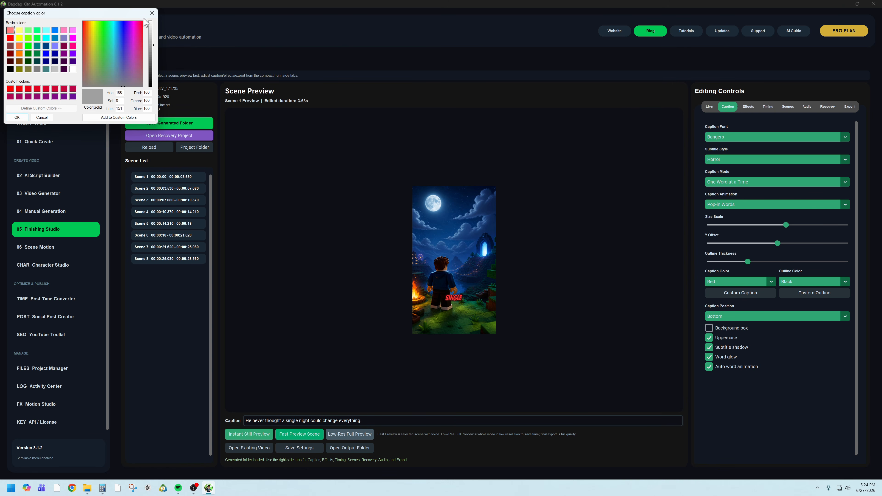
{"action": "left_click", "coordinate": [152, 14]}
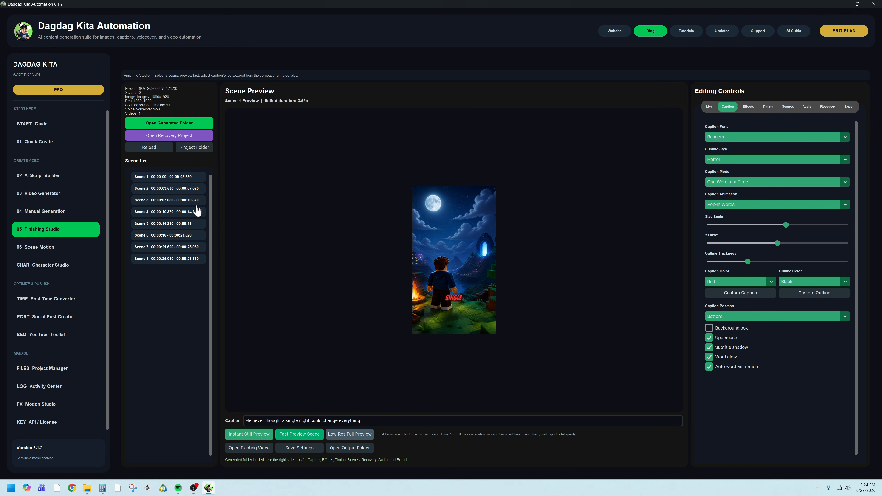
- Review the global and per-scene effects settings down to the AI Animate Scene options and their cost estimate
{"action": "left_click", "coordinate": [749, 107]}
{"action": "scroll", "coordinate": [743, 346], "scroll_direction": "down", "scroll_amount": 5}
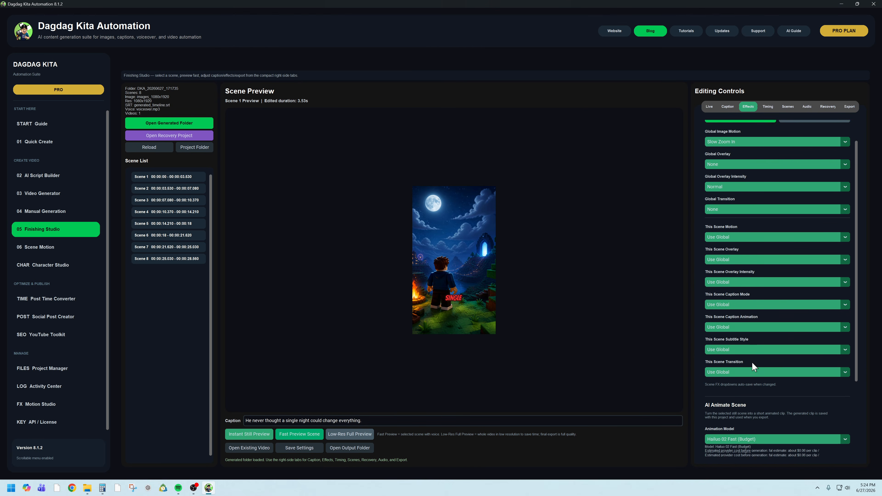
{"action": "scroll", "coordinate": [750, 363], "scroll_direction": "down", "scroll_amount": 1}
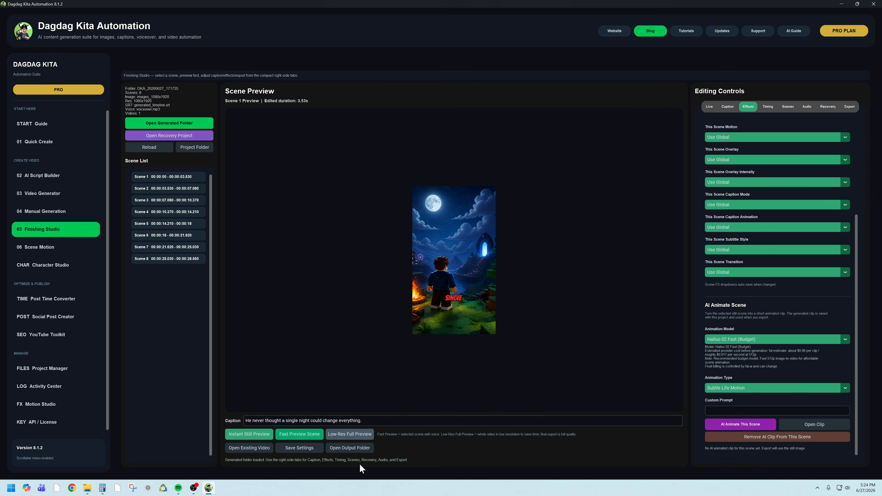
- Open the Windows Calculator and multiply 0.0337 by 60
{"action": "left_click", "coordinate": [102, 488]}
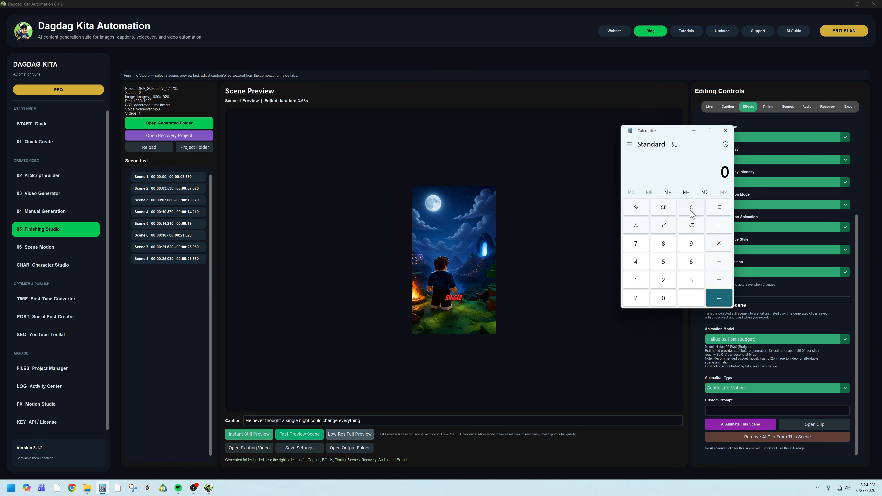
{"action": "key", "text": "period"}
{"action": "type", "text": "06"}
{"action": "key", "text": "BackSpace"}
{"action": "type", "text": "337"}
{"action": "left_click", "coordinate": [722, 248]}
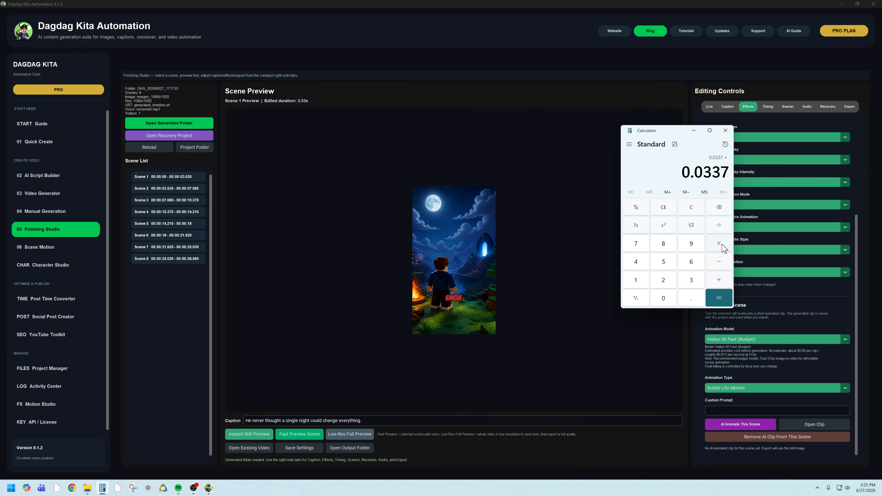
{"action": "type", "text": "60"}
{"action": "key", "text": "Return"}
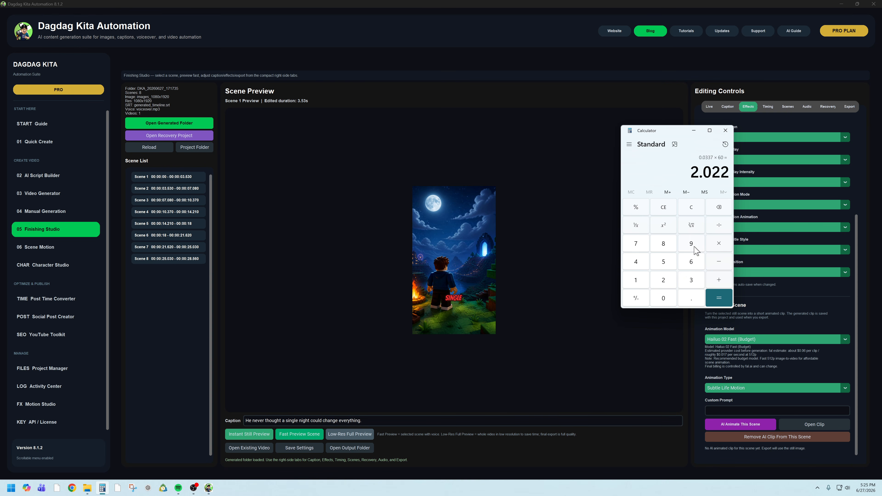
- Clear the calculator, work out a second multiplication for the animation cost, and close it
{"action": "left_click", "coordinate": [692, 211]}
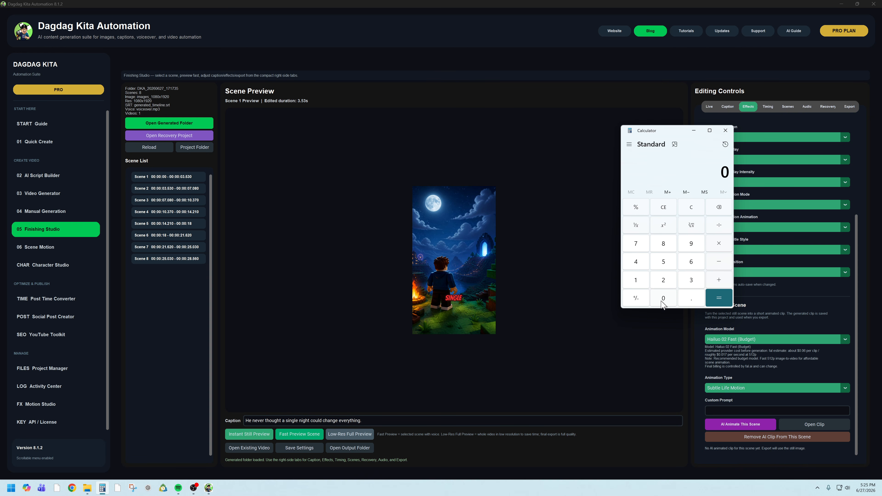
{"action": "left_click", "coordinate": [688, 302]}
{"action": "left_click", "coordinate": [642, 266]}
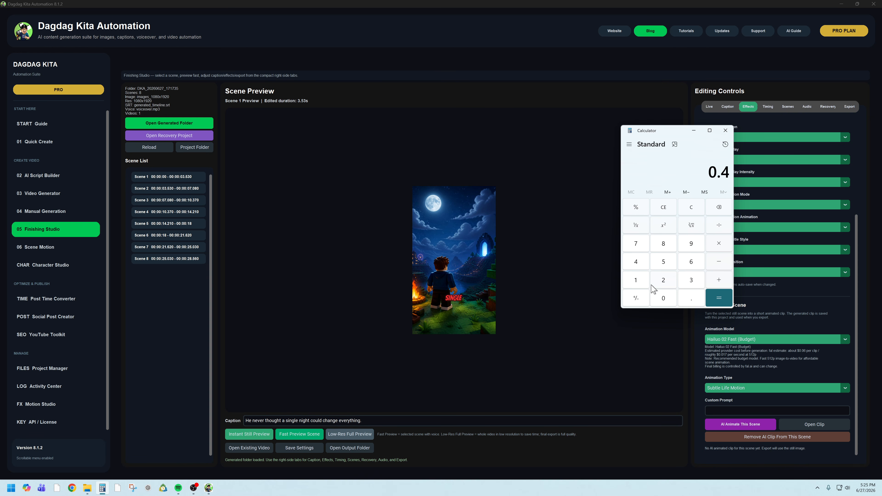
{"action": "left_click", "coordinate": [719, 246]}
{"action": "left_click", "coordinate": [661, 262]}
{"action": "left_click", "coordinate": [719, 298]}
{"action": "left_click", "coordinate": [725, 131]}
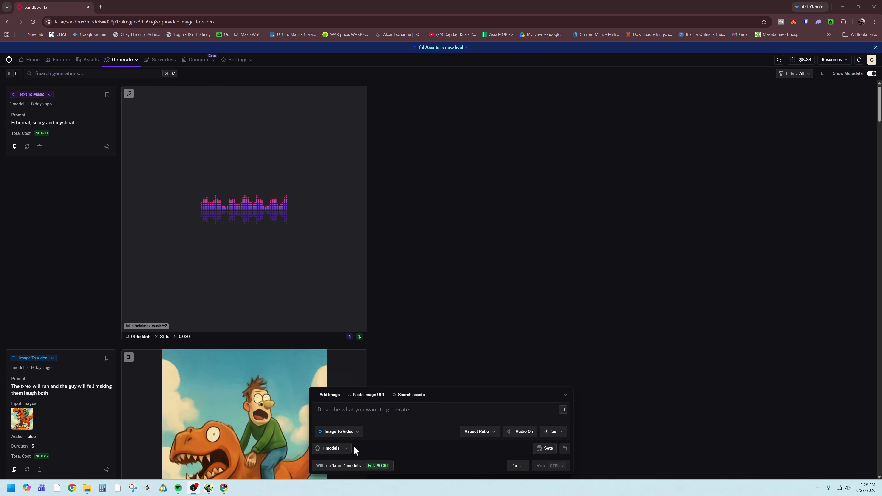
- On fal.ai, view the image-to-video model list and the details of the newest Hunyuan request in Recent History
{"action": "left_click", "coordinate": [339, 450]}
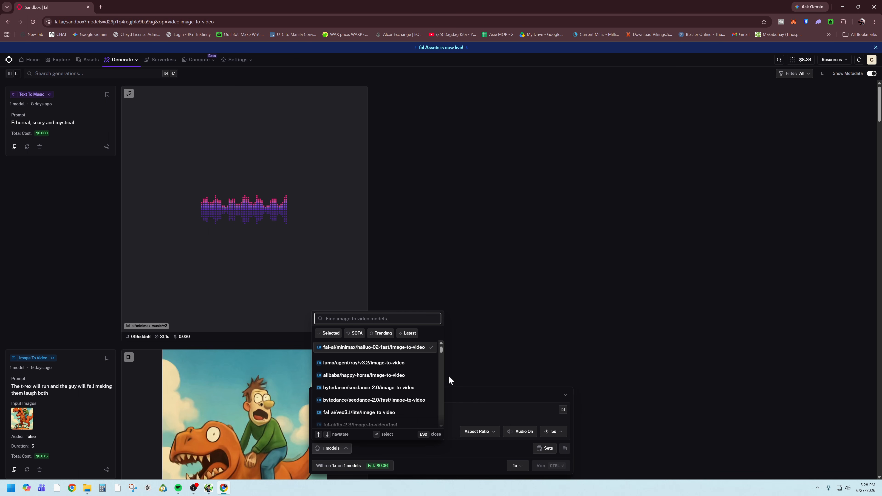
{"action": "left_click", "coordinate": [432, 348]}
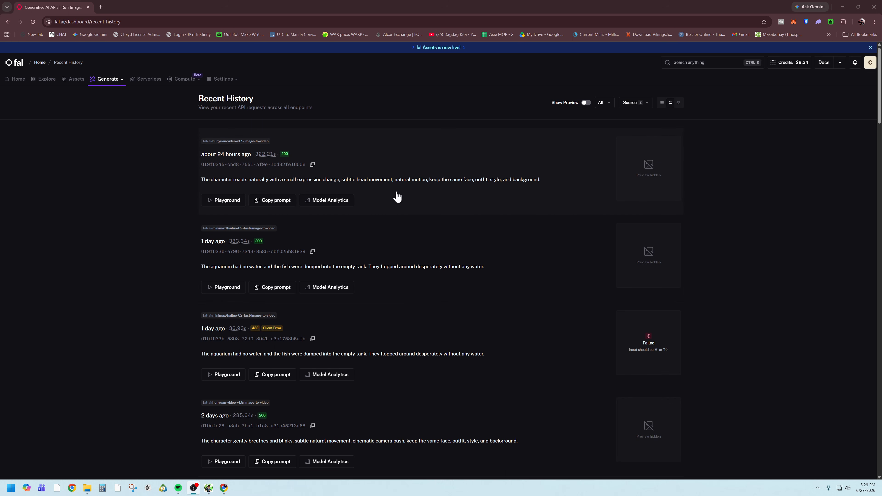
{"action": "left_click", "coordinate": [410, 174]}
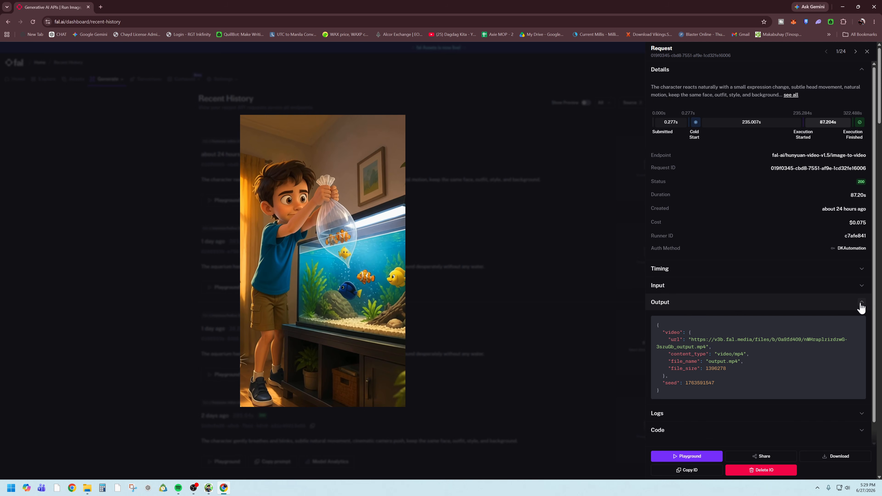
{"action": "left_click", "coordinate": [861, 308]}
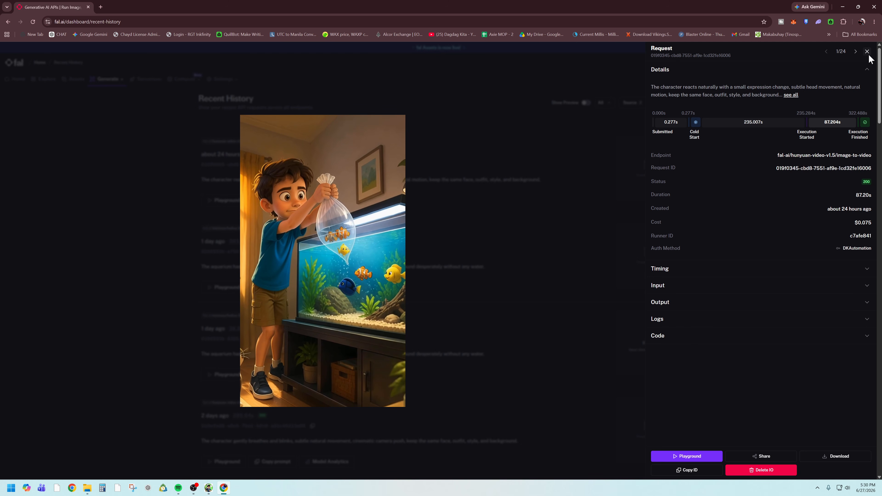
{"action": "left_click", "coordinate": [454, 264]}
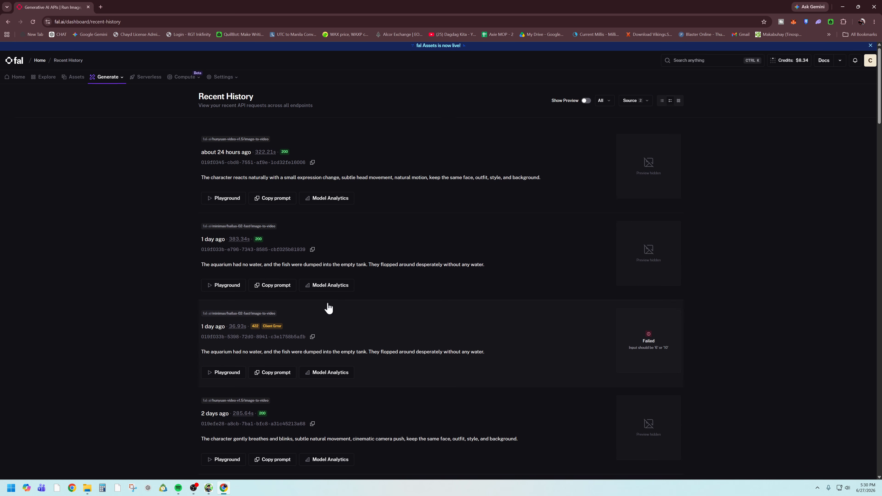
- View the details and cost of the two-day-old Hunyuan request in Recent History, and close them
{"action": "scroll", "coordinate": [328, 308], "scroll_direction": "down", "scroll_amount": 4}
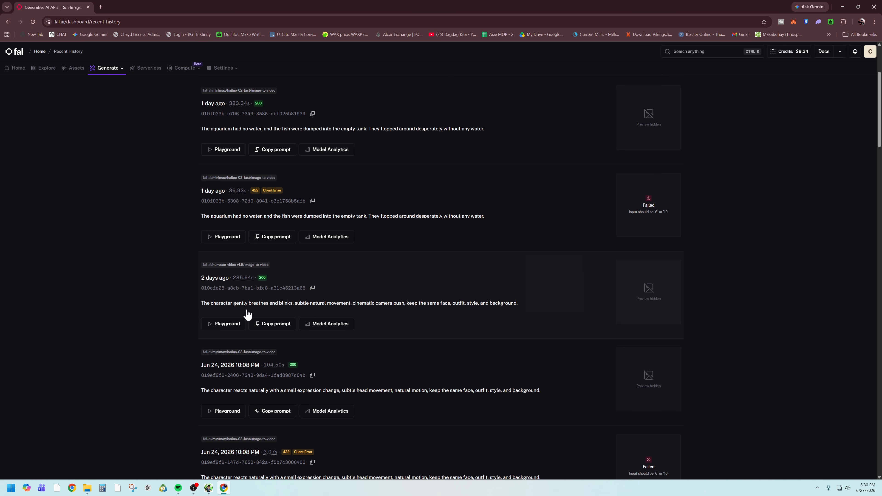
{"action": "left_click", "coordinate": [423, 317]}
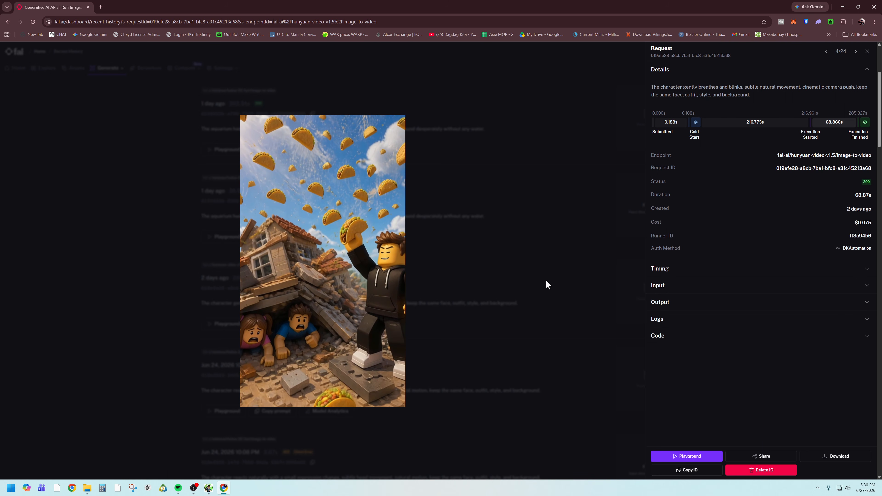
{"action": "left_click", "coordinate": [542, 285]}
- Find the successful Hailuo 02 Fast request from Jun 24, 10:03 PM and examine its cost and endpoint
{"action": "scroll", "coordinate": [441, 354], "scroll_direction": "down", "scroll_amount": 3}
{"action": "scroll", "coordinate": [442, 355], "scroll_direction": "down", "scroll_amount": 3}
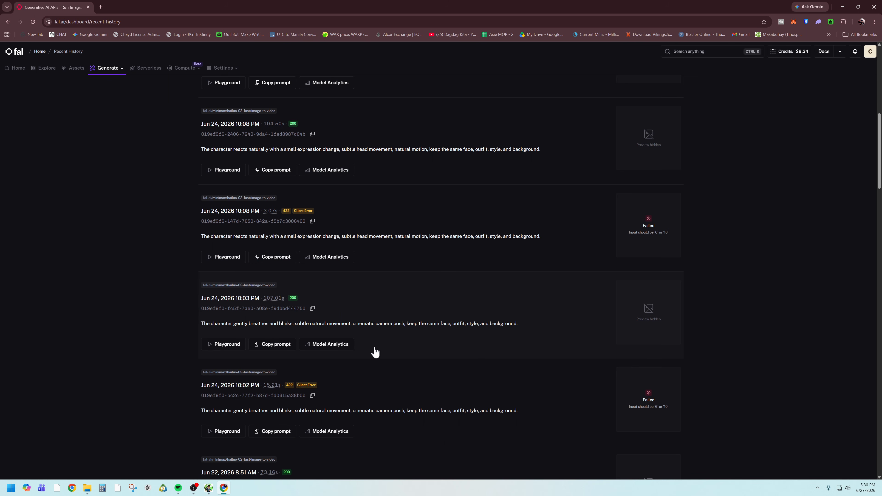
{"action": "scroll", "coordinate": [374, 351], "scroll_direction": "down", "scroll_amount": 2}
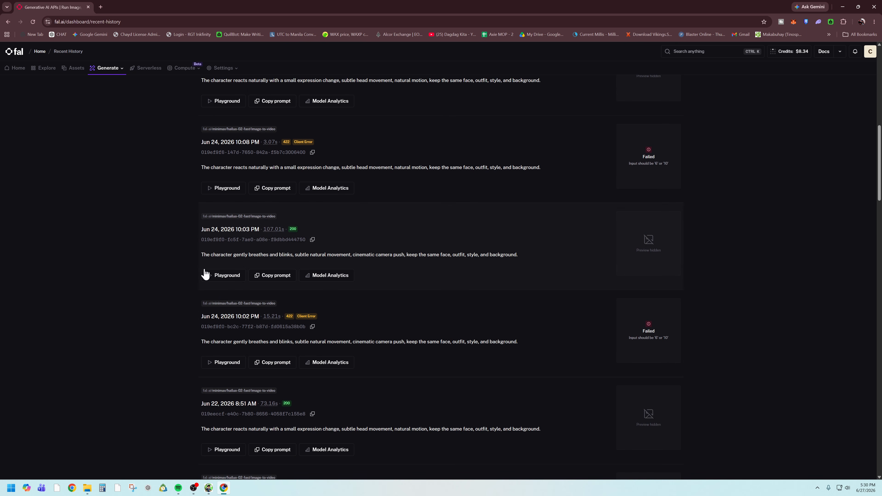
{"action": "left_click", "coordinate": [381, 259]}
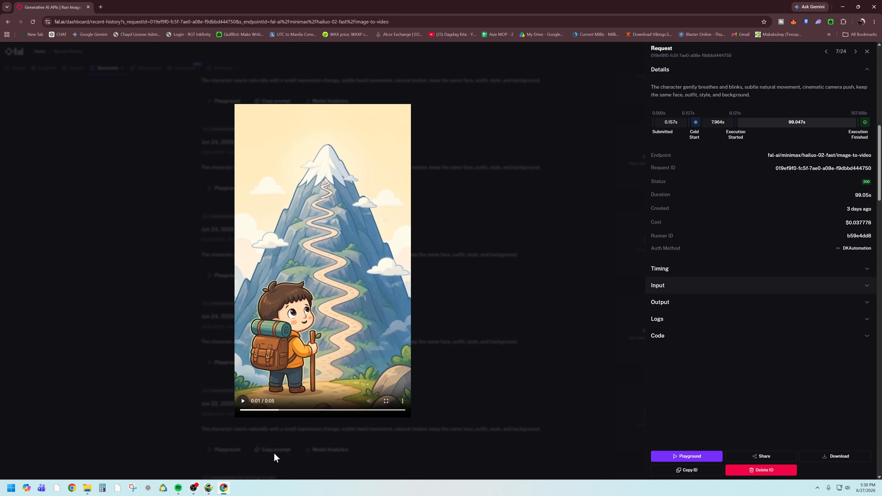
{"action": "mouse_move", "coordinate": [209, 489]}
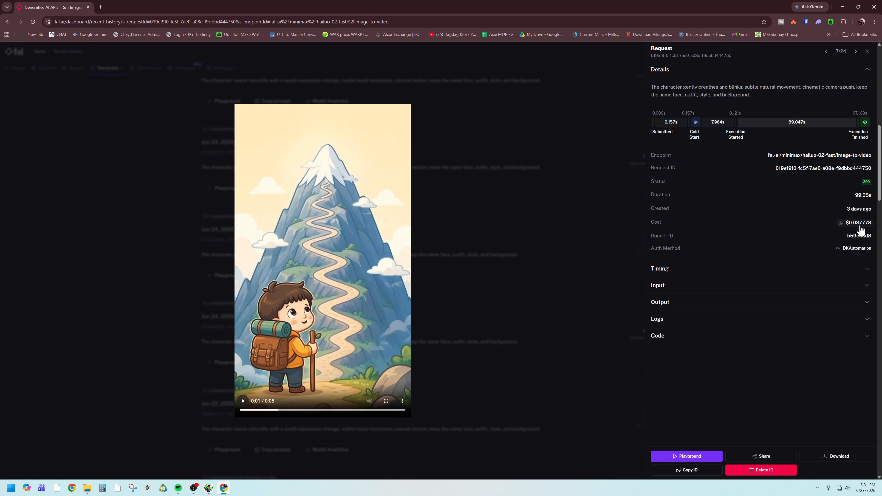
{"action": "left_click", "coordinate": [223, 465]}
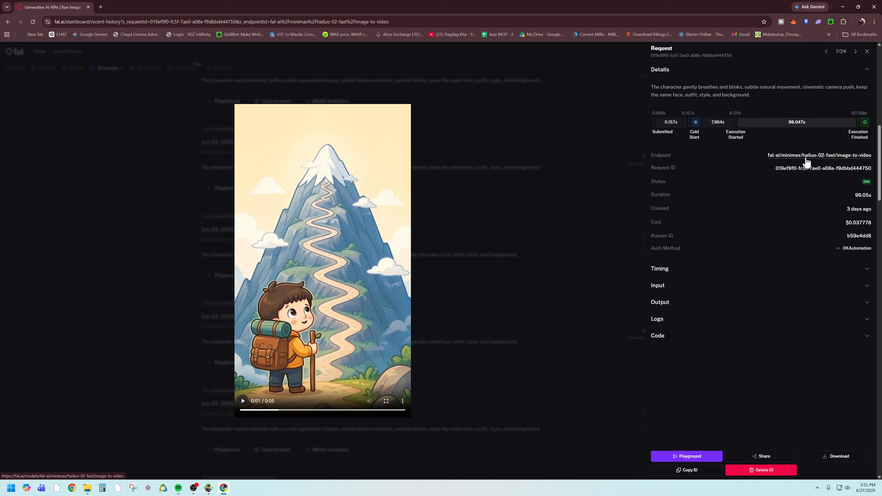
- Switch to Dagdag Kita Automation, set the animation model to Hunyuan Video v1.5 to compare its estimate, and restore Hailuo 02 Fast (Budget)
{"action": "left_click", "coordinate": [208, 488]}
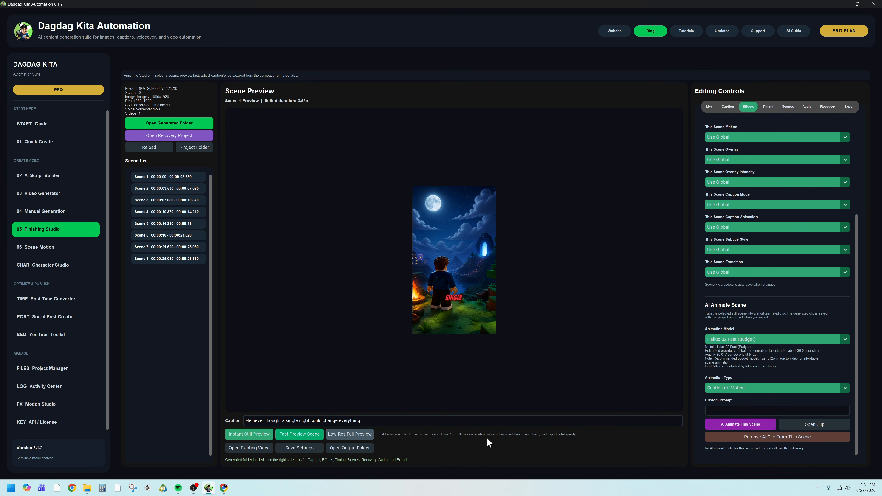
{"action": "left_click", "coordinate": [752, 339]}
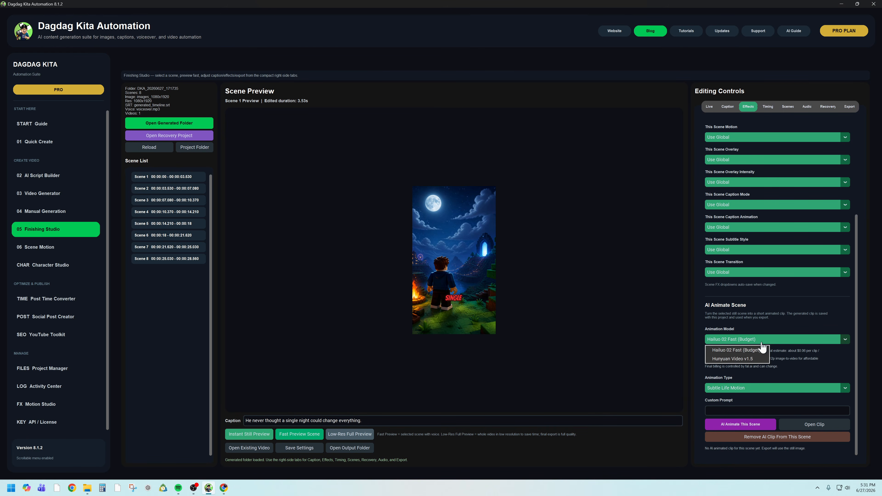
{"action": "left_click", "coordinate": [737, 358]}
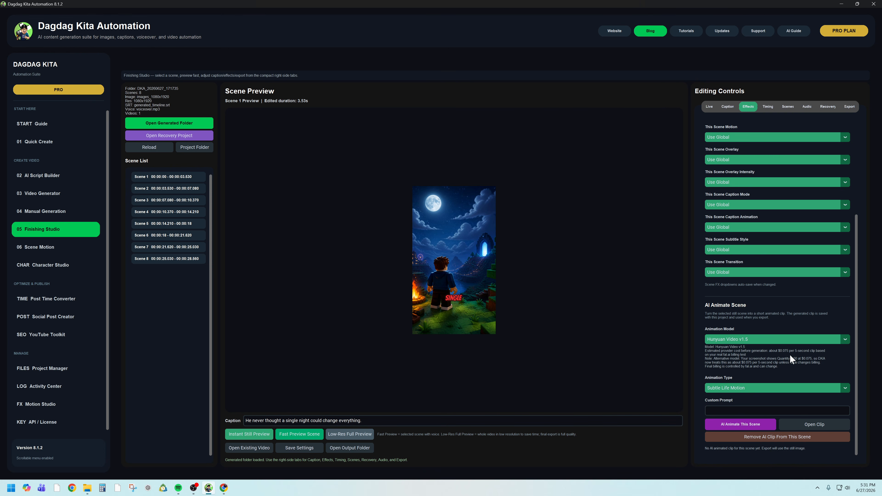
{"action": "left_click", "coordinate": [795, 340]}
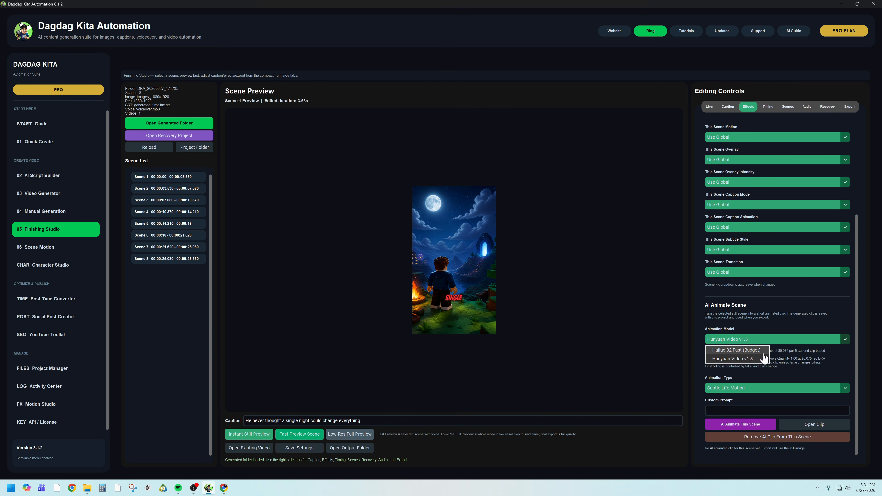
{"action": "left_click", "coordinate": [748, 351]}
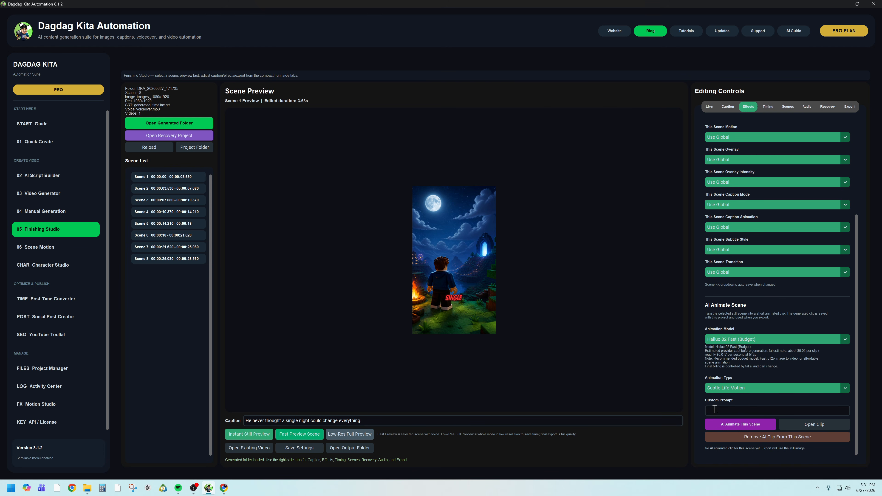
- Switch to the fal.ai page in Chrome and close the Hailuo request's details
{"action": "mouse_move", "coordinate": [225, 488]}
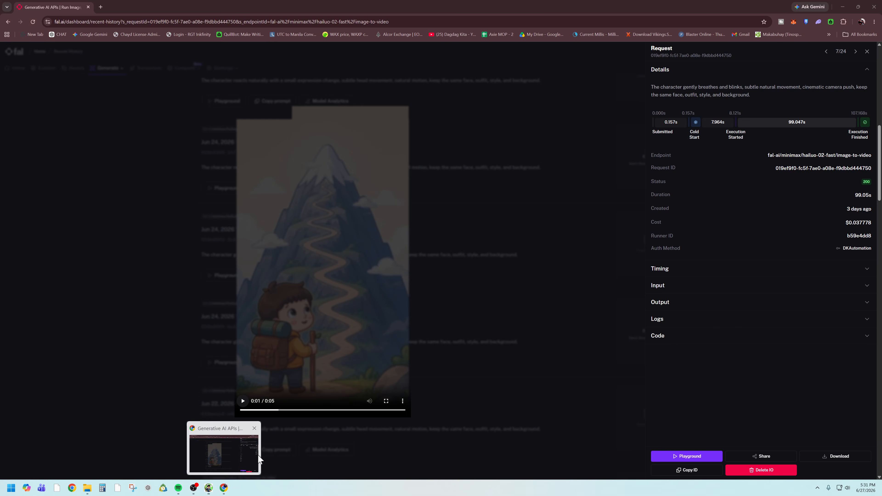
{"action": "left_click", "coordinate": [240, 462]}
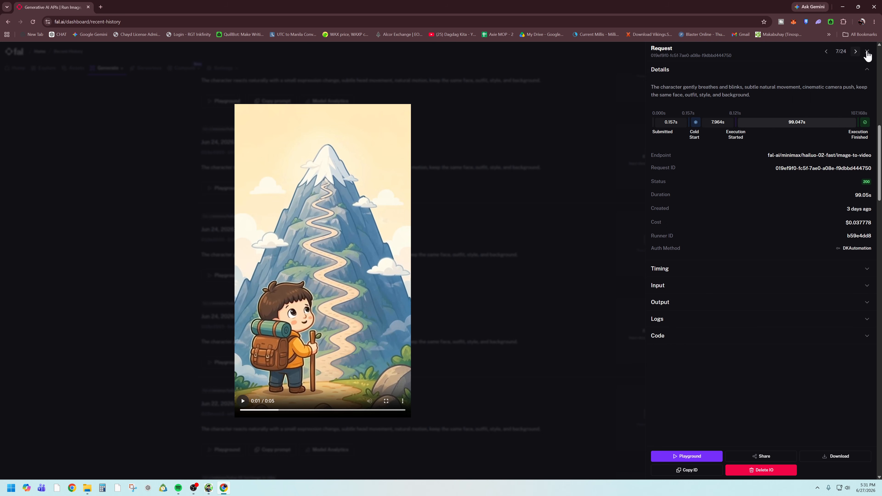
{"action": "left_click", "coordinate": [459, 322]}
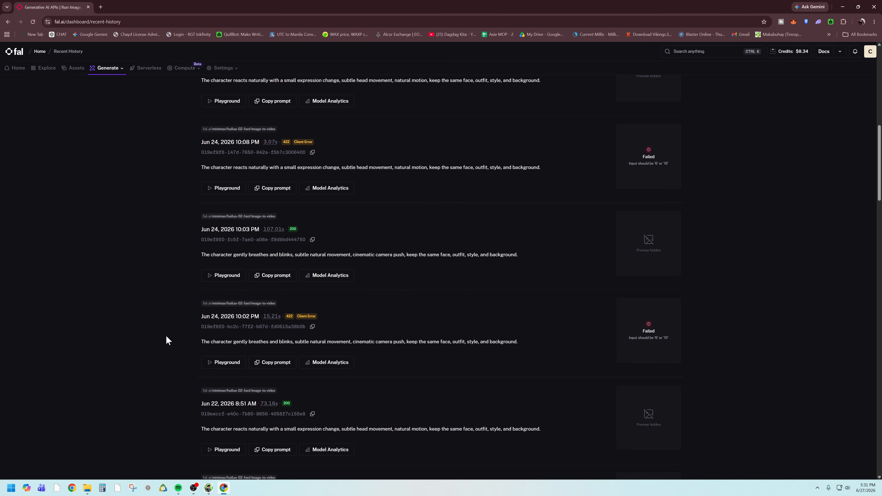
- Return to Dagdag Kita Automation and view the available animation models and animation types without changing them
{"action": "left_click", "coordinate": [209, 489]}
{"action": "left_click", "coordinate": [720, 340]}
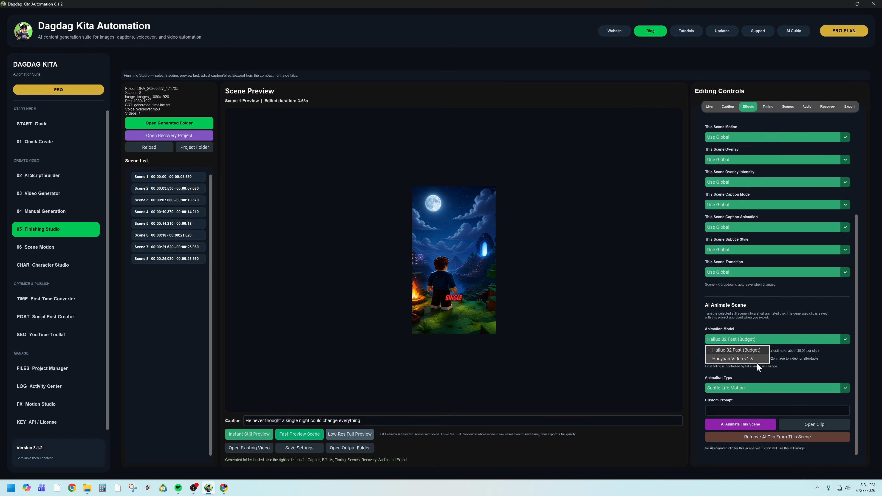
{"action": "left_click", "coordinate": [788, 357]}
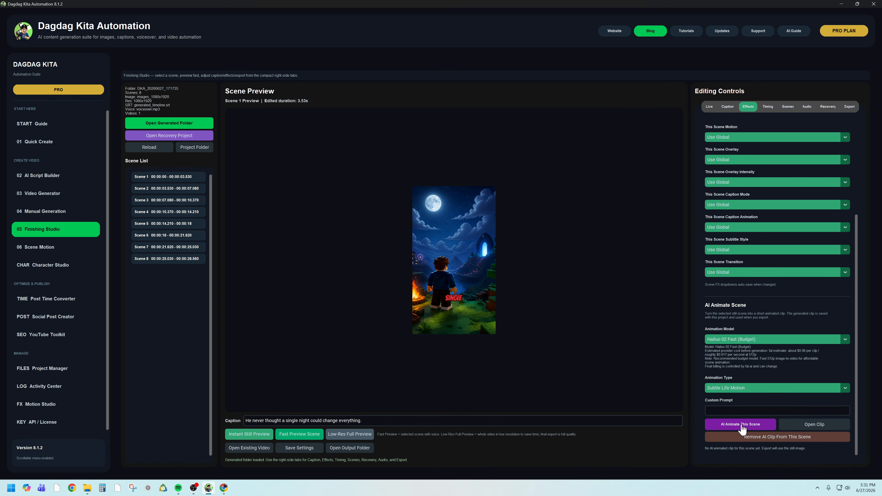
{"action": "left_click", "coordinate": [752, 388]}
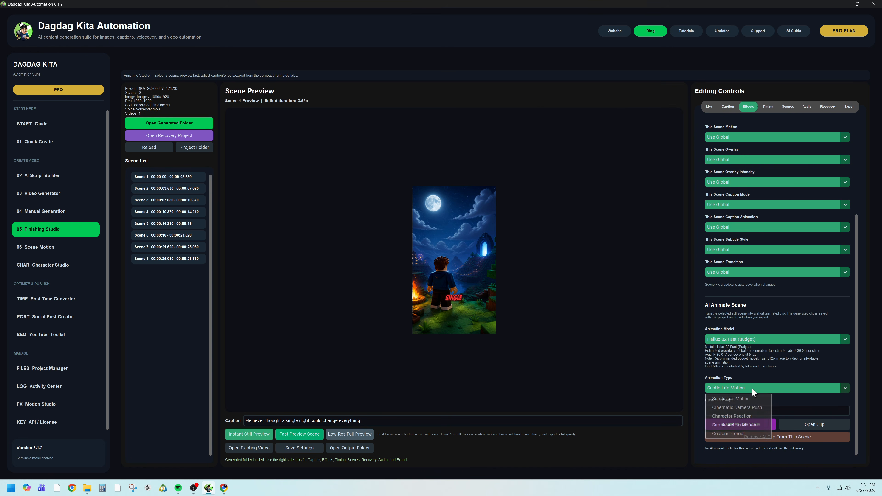
{"action": "left_click", "coordinate": [763, 370]}
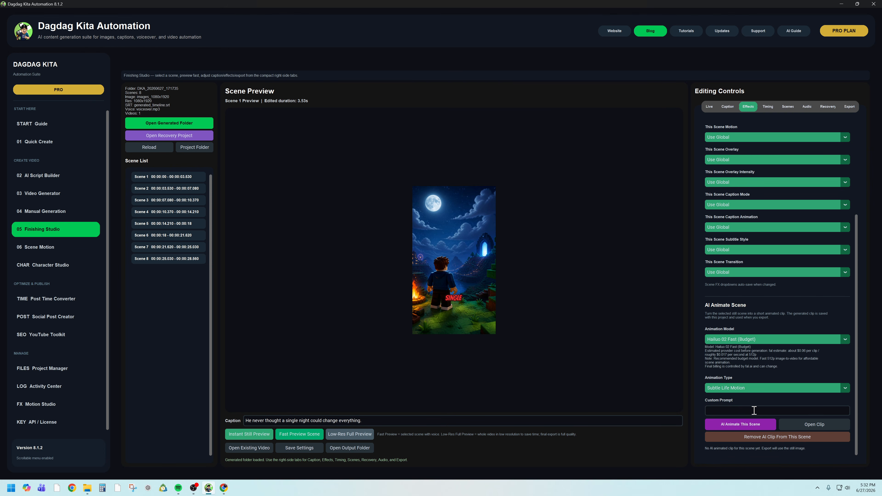
- Set Scene 1's animation type to Character Reaction and generate its 5-second AI animated clip with Hailuo 02 Fast (Budget)
{"action": "left_click", "coordinate": [742, 389]}
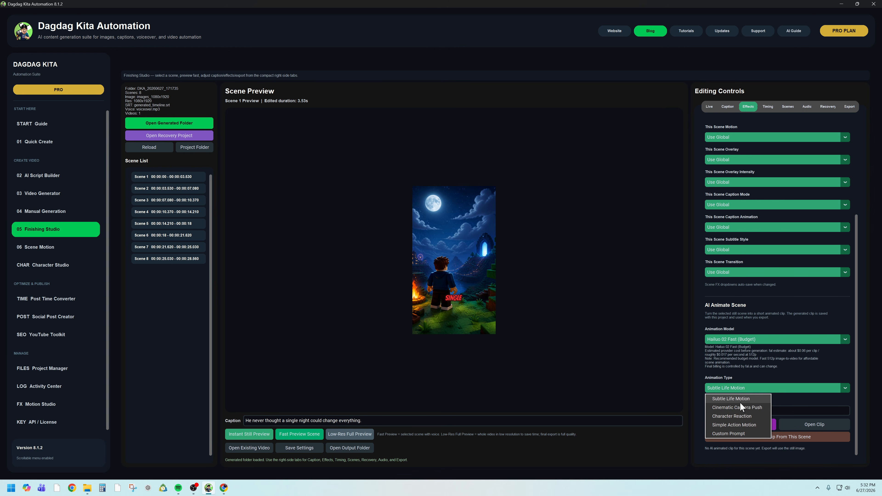
{"action": "left_click", "coordinate": [744, 415]}
{"action": "left_click", "coordinate": [740, 425]}
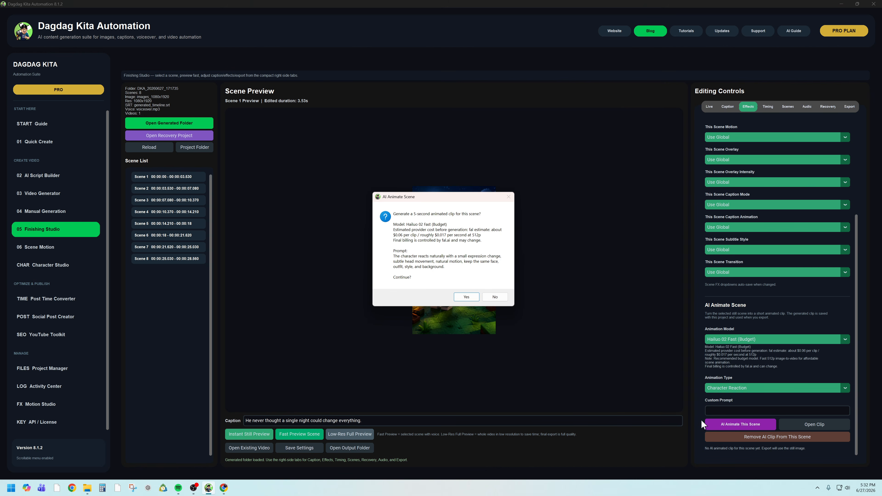
{"action": "left_click", "coordinate": [466, 297]}
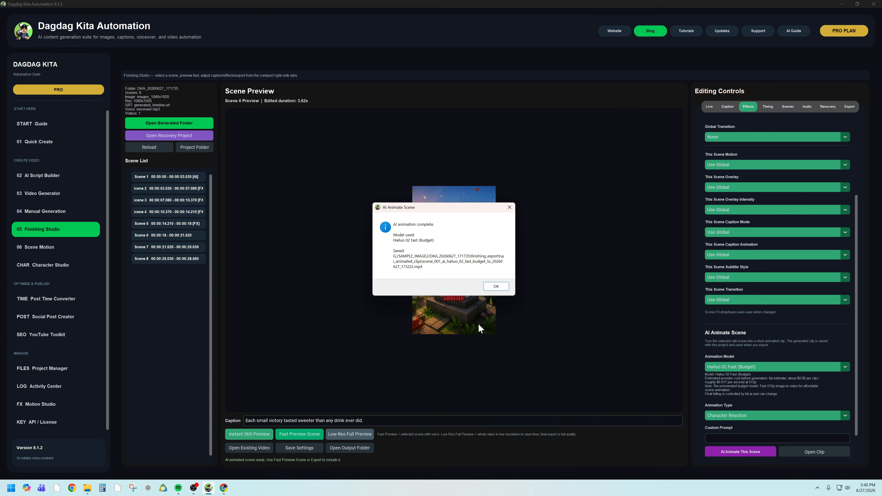
{"action": "left_click", "coordinate": [499, 289]}
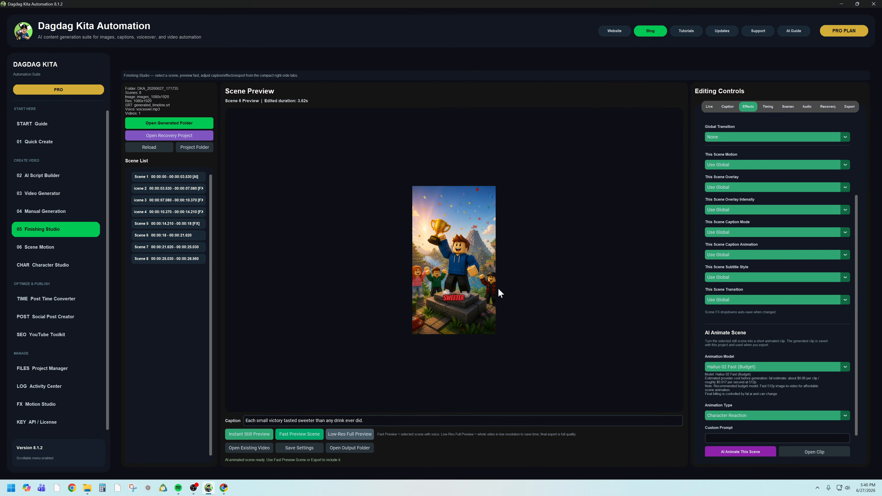
- Select Scene 1, watch its fast preview with the AI animated clip, and close the player
{"action": "left_click", "coordinate": [187, 180]}
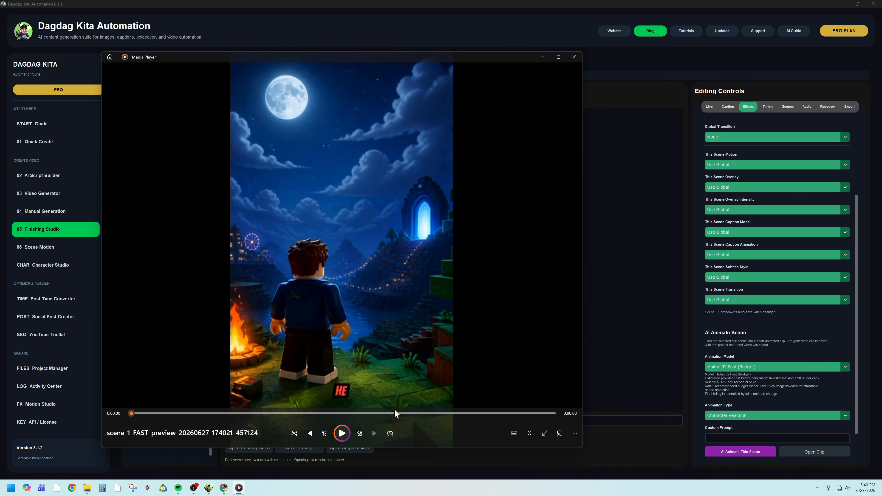
{"action": "left_click", "coordinate": [574, 57]}
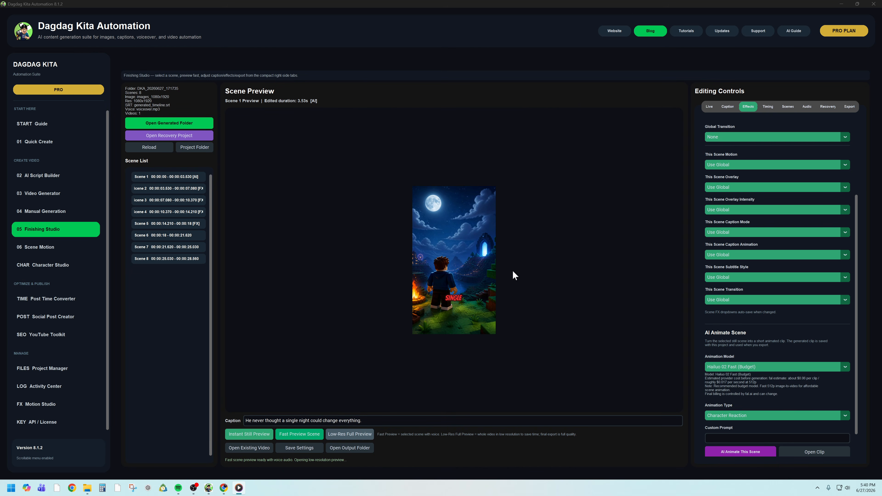
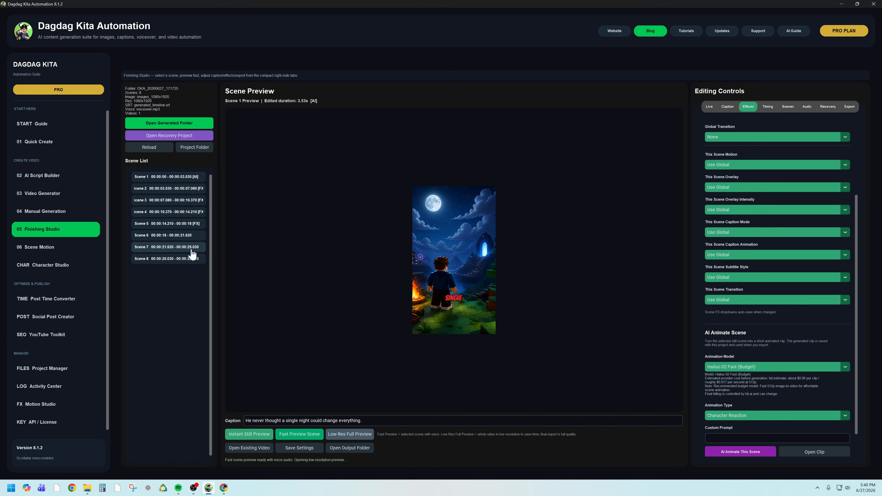
- Give Scene 6 the Parallax Depth motion, Thunderstorm overlay and Horror Blink transition
{"action": "left_click", "coordinate": [187, 236]}
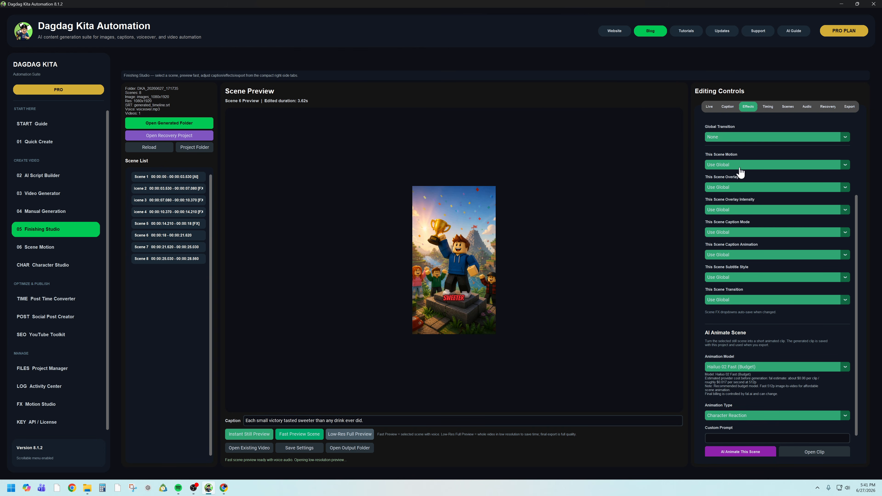
{"action": "scroll", "coordinate": [740, 170], "scroll_direction": "down", "scroll_amount": 1}
{"action": "left_click", "coordinate": [747, 187]}
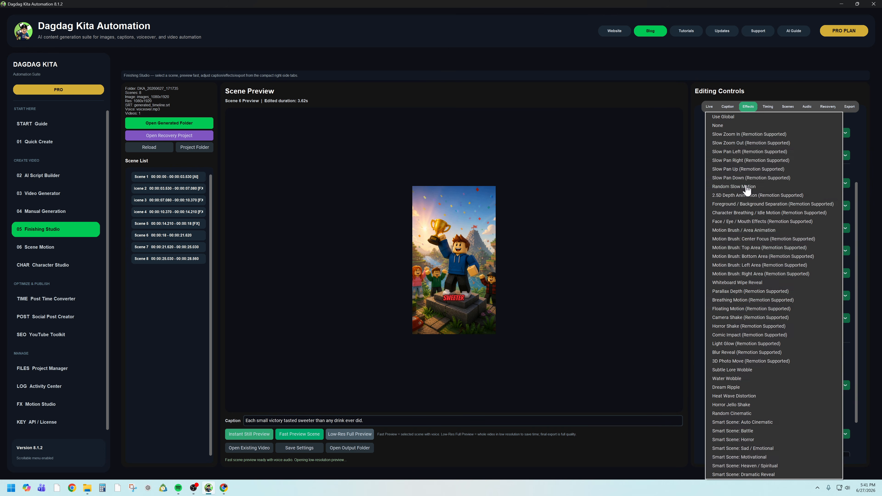
{"action": "left_click", "coordinate": [738, 292]}
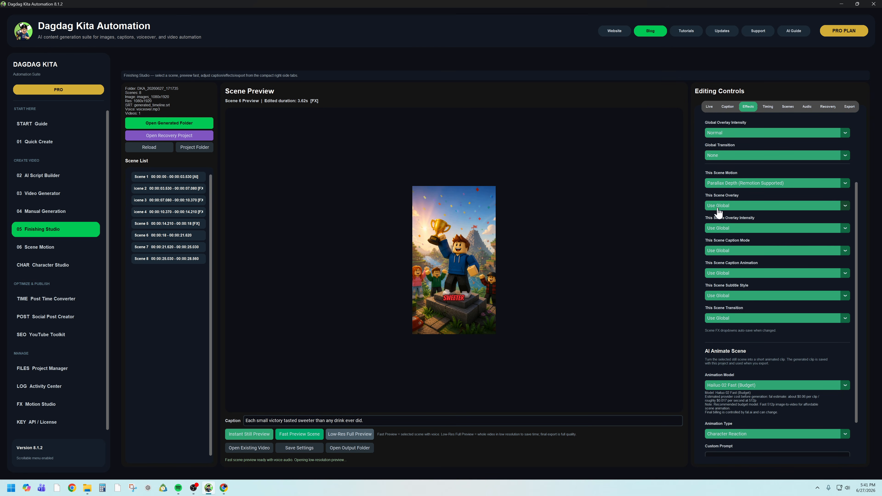
{"action": "left_click", "coordinate": [845, 206]}
{"action": "left_click", "coordinate": [734, 400]}
{"action": "left_click", "coordinate": [763, 319]}
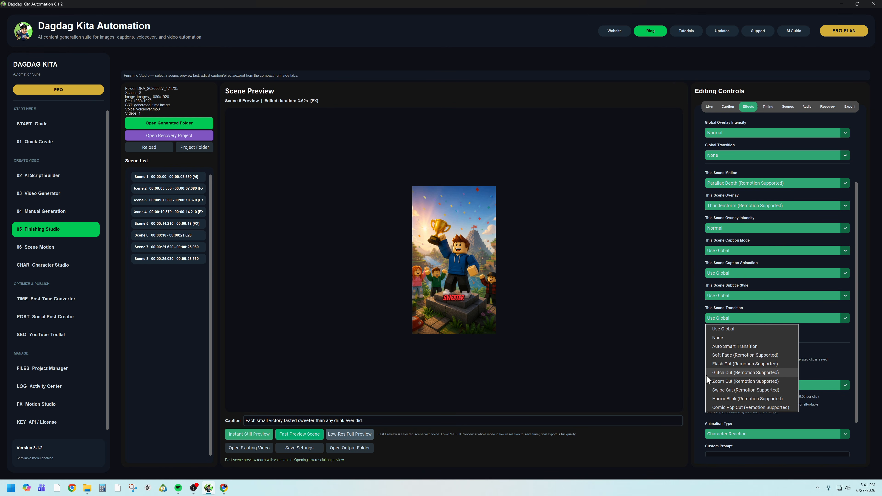
{"action": "left_click", "coordinate": [729, 400]}
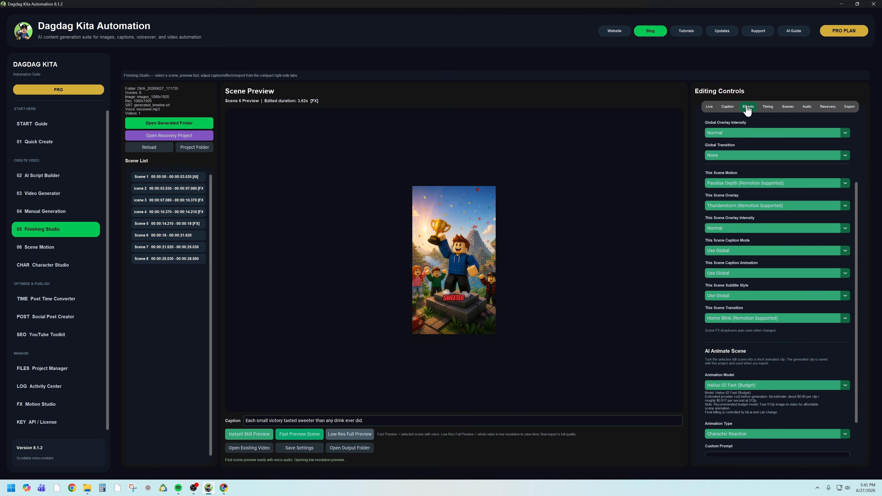
- Give Scene 7 the Motion Brush: Center Focus motion, Magic Glow Particles overlay and Comic Pop Cut transition
{"action": "left_click", "coordinate": [188, 247]}
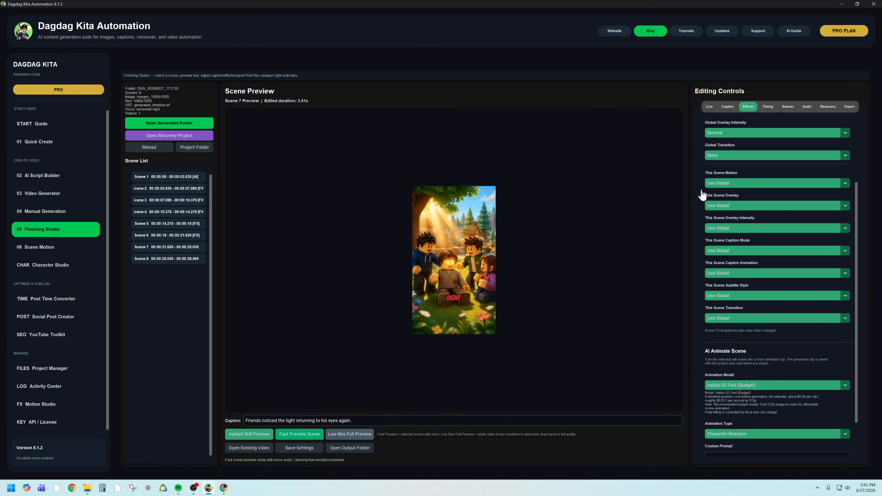
{"action": "left_click", "coordinate": [727, 183]}
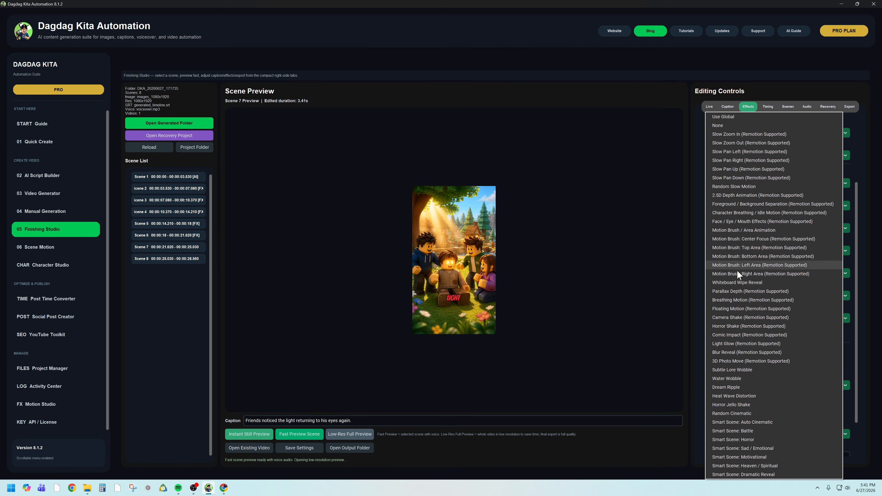
{"action": "left_click", "coordinate": [738, 240]}
{"action": "left_click", "coordinate": [730, 205]}
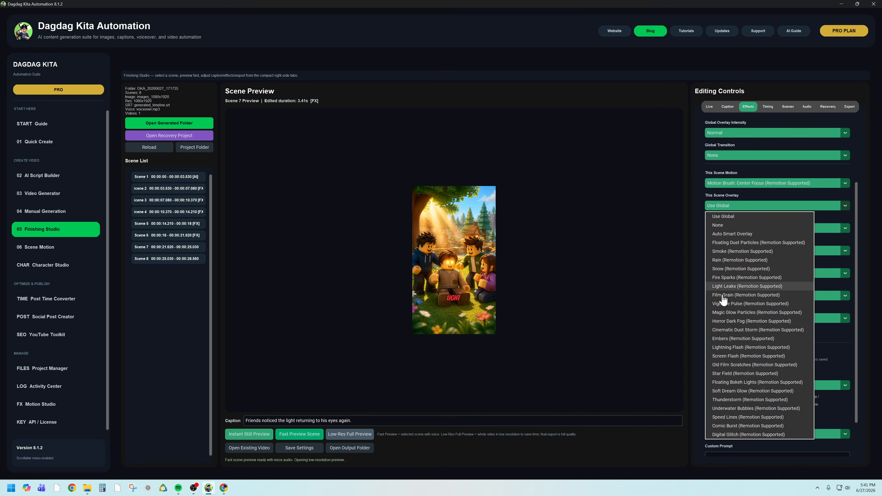
{"action": "left_click", "coordinate": [732, 311]}
{"action": "left_click", "coordinate": [766, 318]}
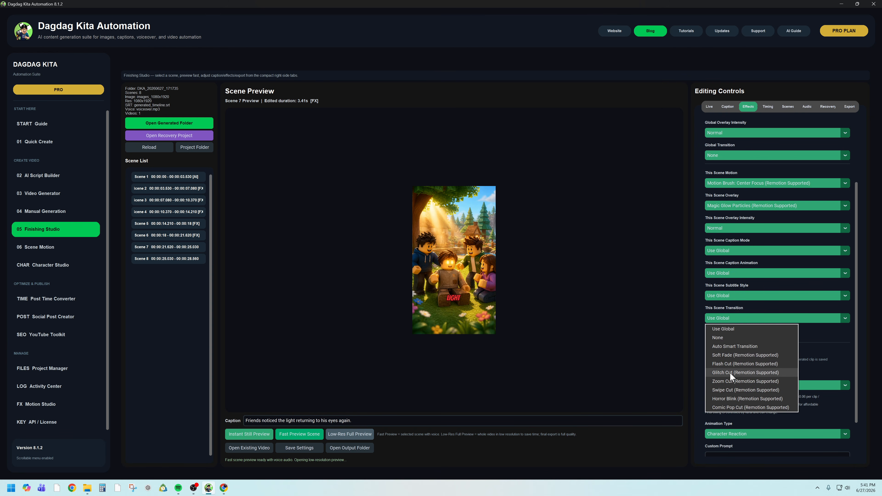
{"action": "left_click", "coordinate": [737, 408]}
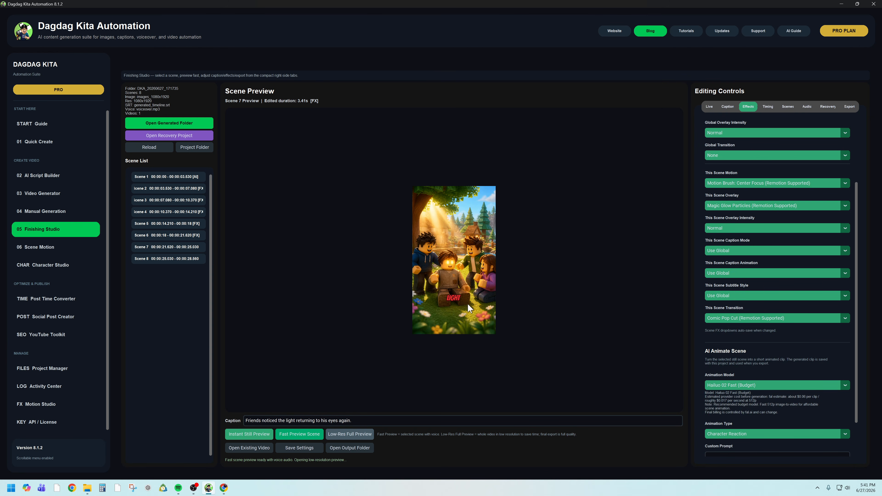
- Give Scene 8 the Camera Shake motion and the Speed Lines overlay
{"action": "left_click", "coordinate": [186, 260]}
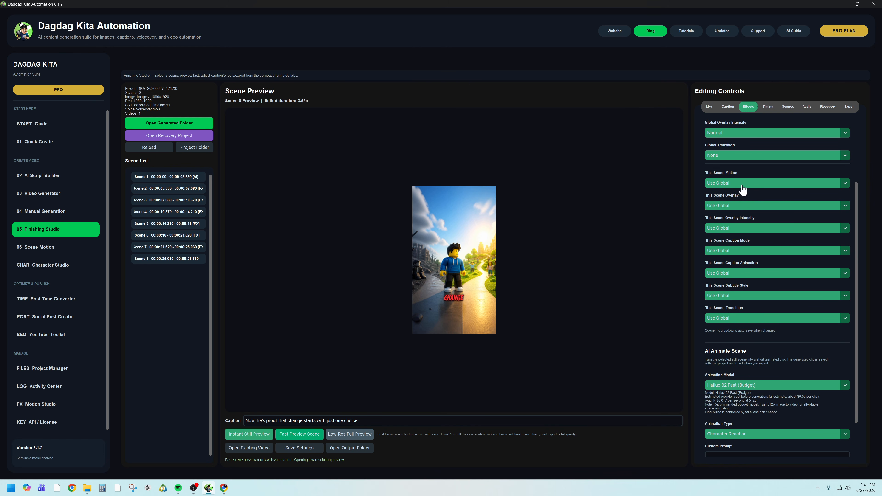
{"action": "left_click", "coordinate": [742, 186]}
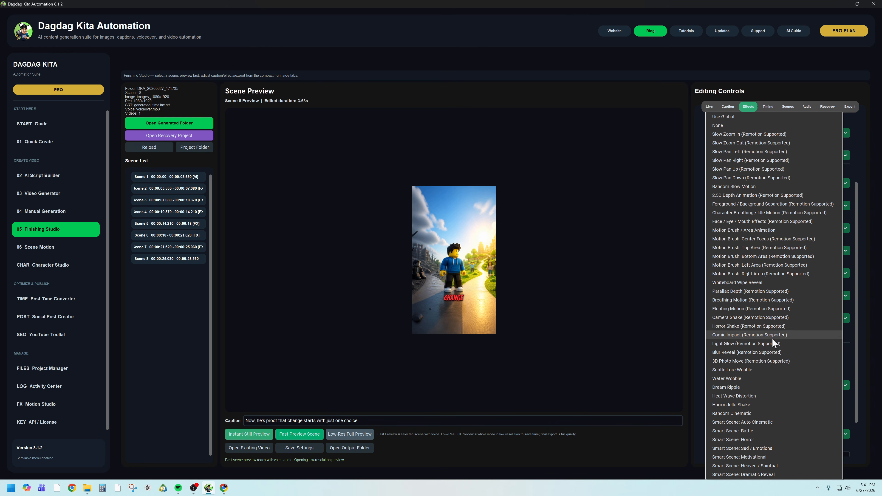
{"action": "left_click", "coordinate": [756, 318]}
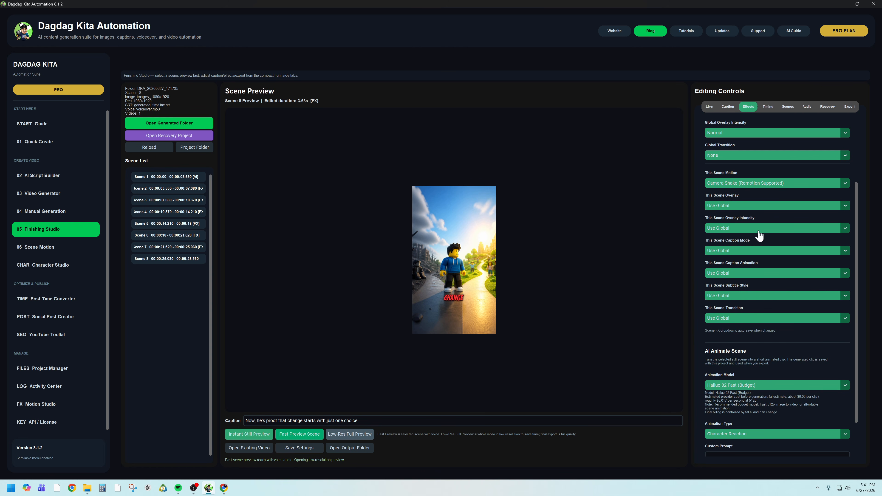
{"action": "left_click", "coordinate": [751, 206]}
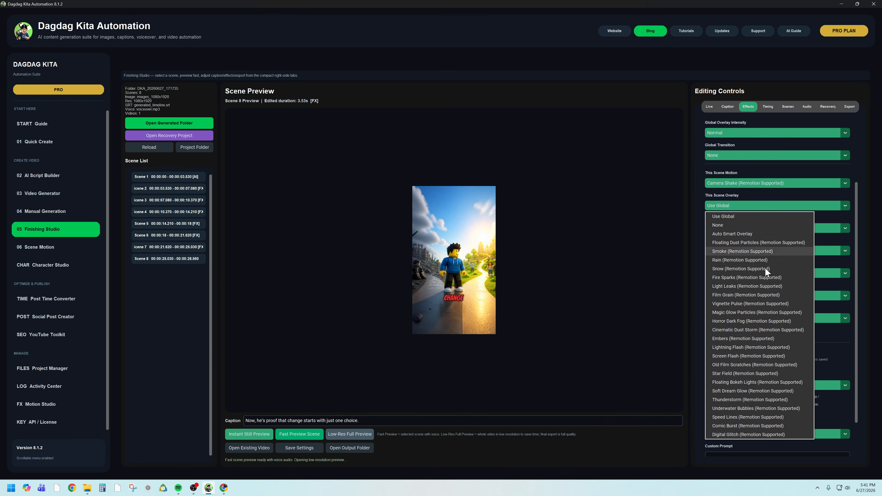
{"action": "left_click", "coordinate": [753, 417]}
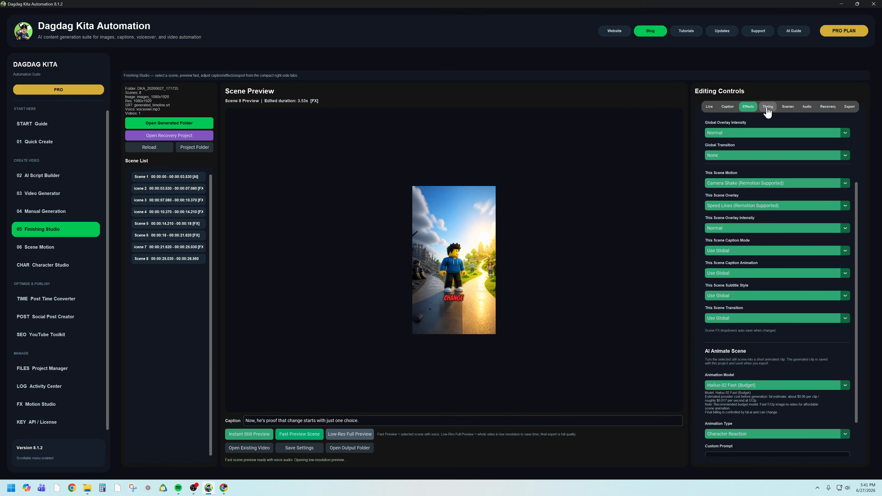
- In the export settings, keep 30 FPS and set the export speed to Fast and the render engine to Remotion Renderer
{"action": "left_click", "coordinate": [850, 108]}
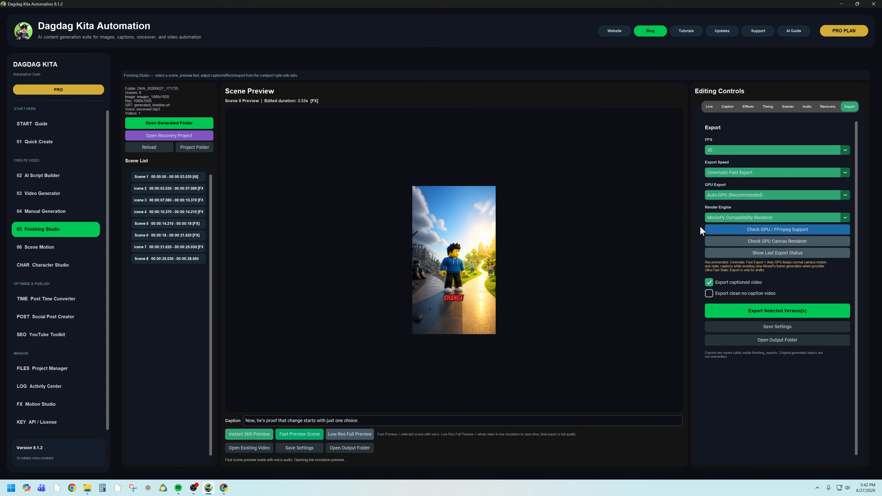
{"action": "left_click", "coordinate": [773, 150]}
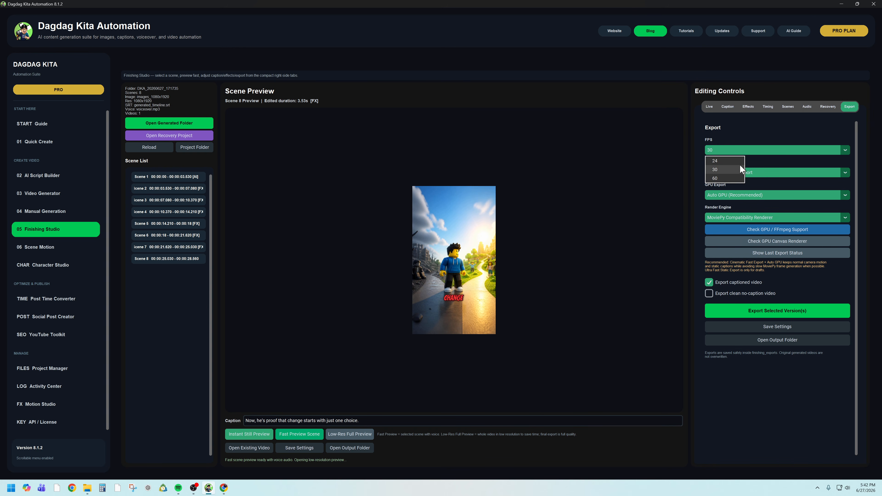
{"action": "left_click", "coordinate": [760, 164]}
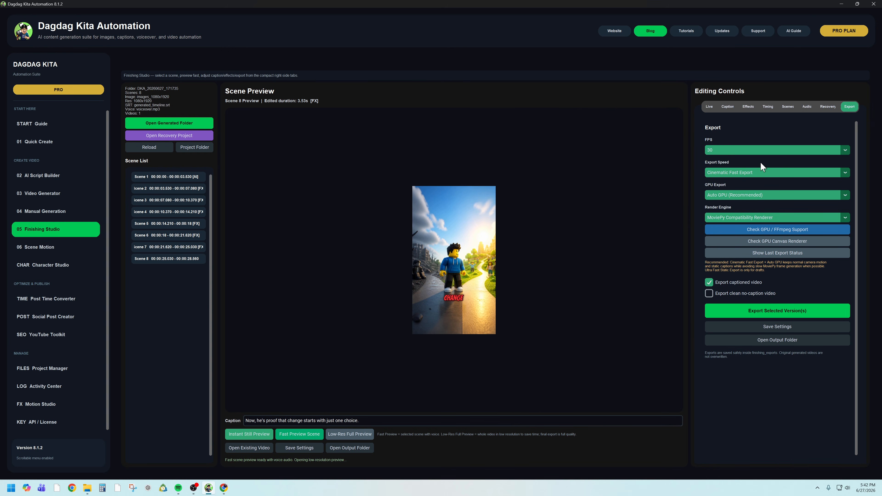
{"action": "left_click", "coordinate": [778, 172]}
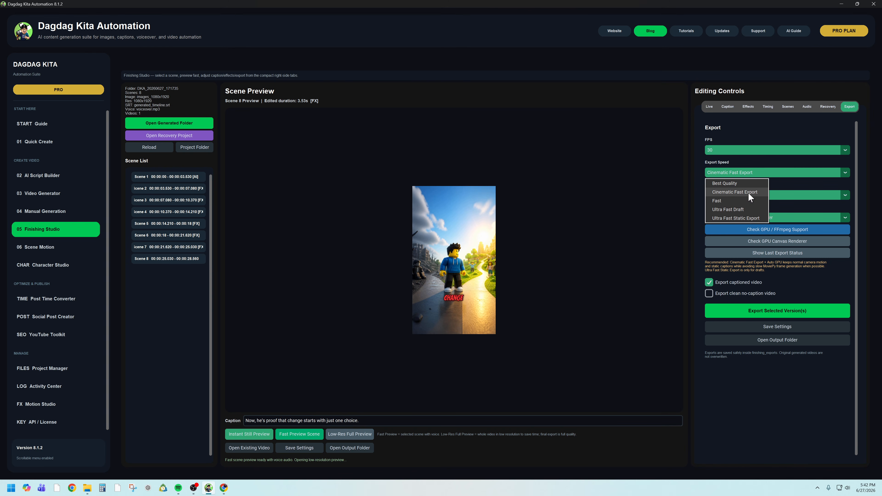
{"action": "left_click", "coordinate": [734, 200]}
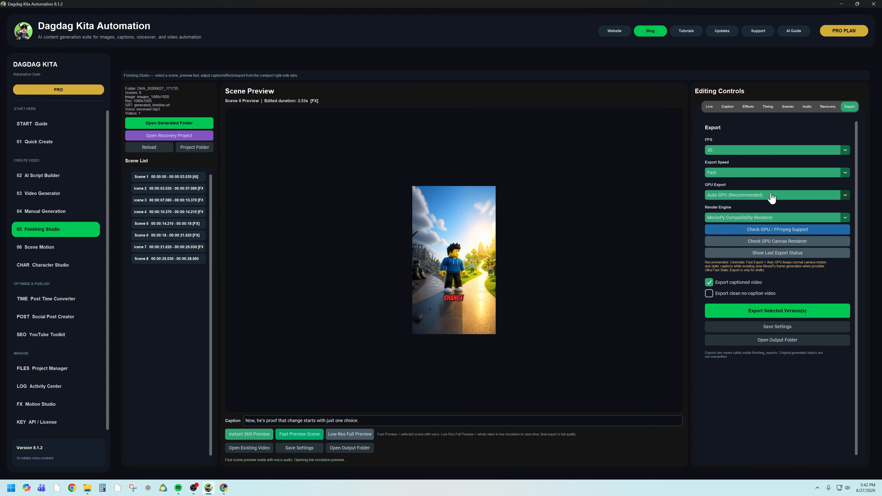
{"action": "left_click", "coordinate": [742, 218]}
{"action": "left_click", "coordinate": [740, 238]}
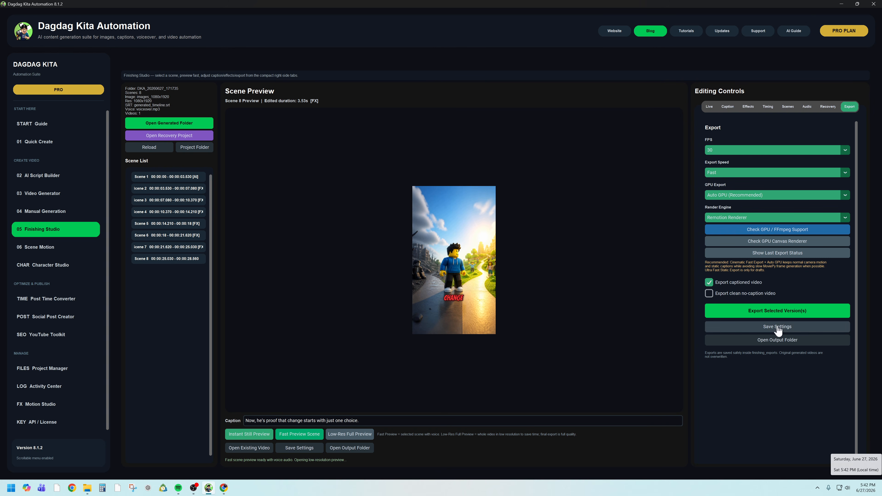
- Export the captioned video, dismiss the completion notice and open the output folder in File Explorer
{"action": "left_click", "coordinate": [766, 316]}
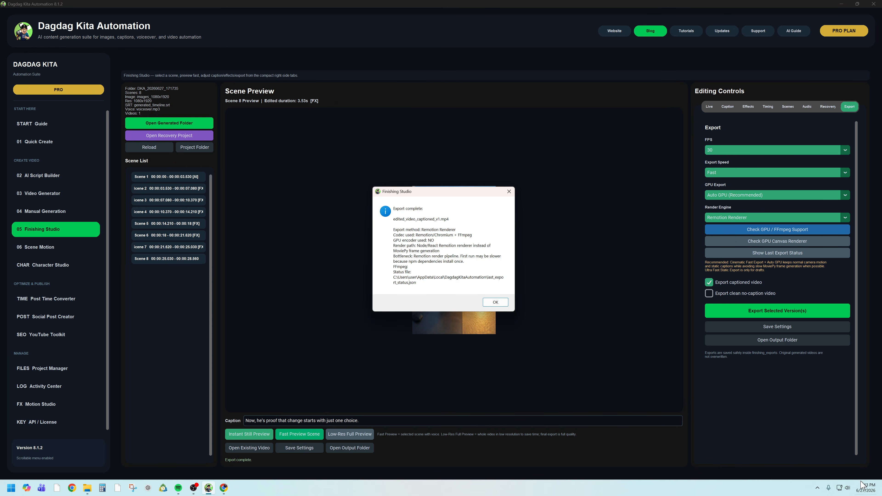
{"action": "left_click", "coordinate": [495, 302]}
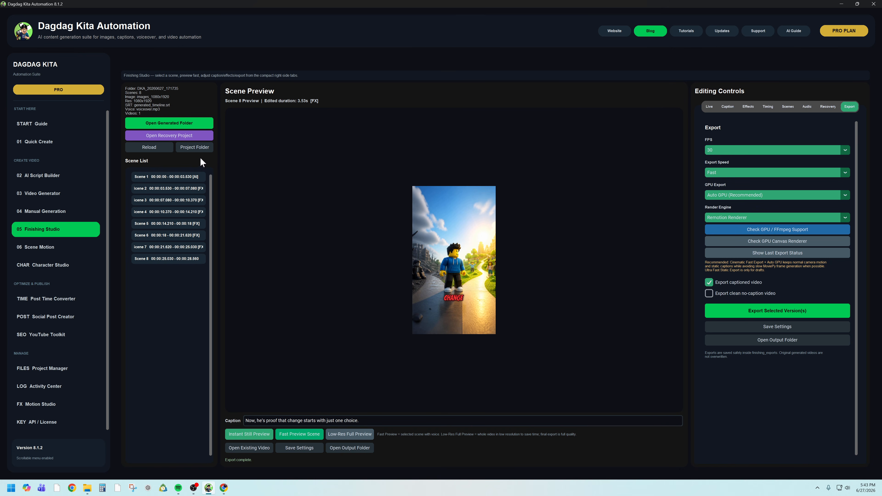
{"action": "left_click", "coordinate": [793, 348]}
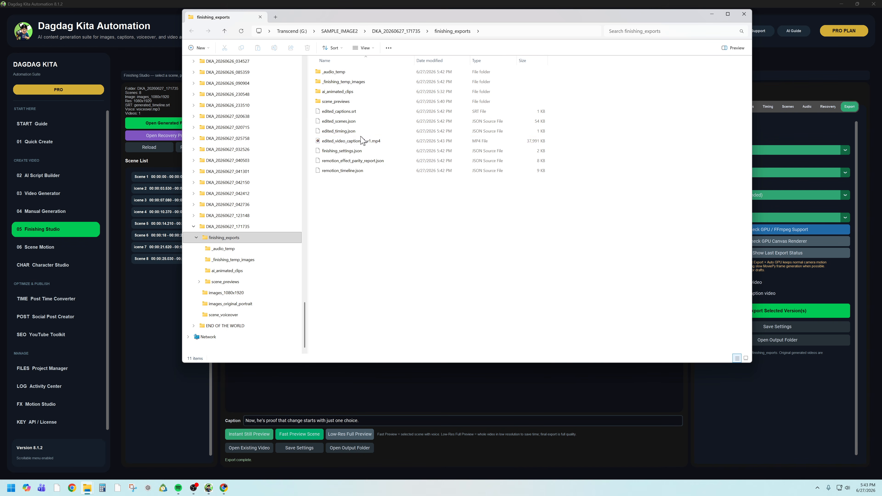
- Play the original final_video_portrait_with_voice.mp4 from the DKA_20260627_171735 project folder, then close the player
{"action": "left_click", "coordinate": [397, 31]}
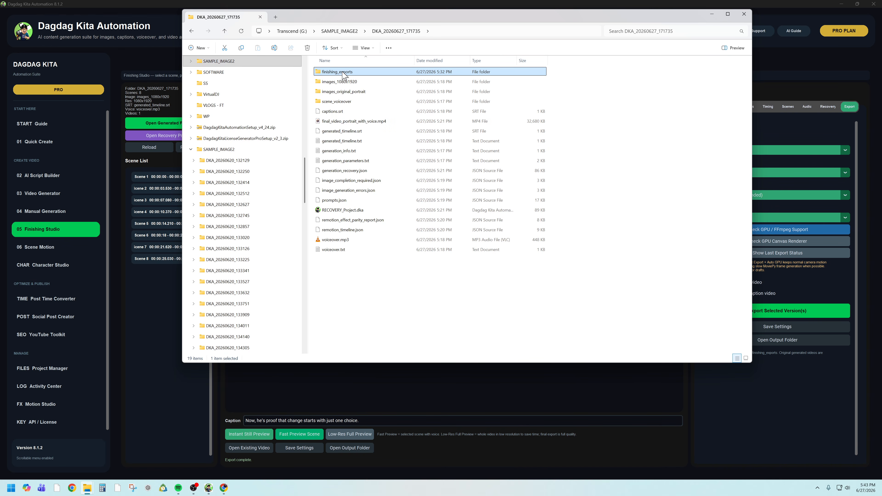
{"action": "double_click", "coordinate": [364, 123]}
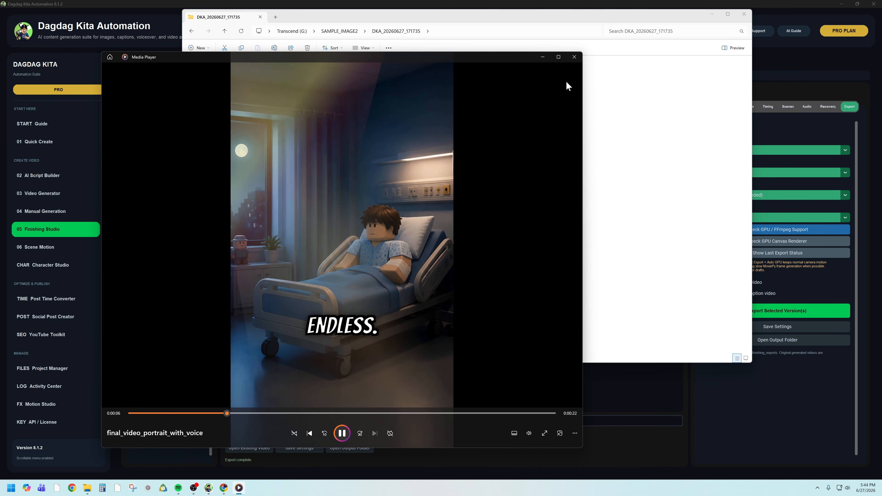
{"action": "left_click", "coordinate": [574, 57]}
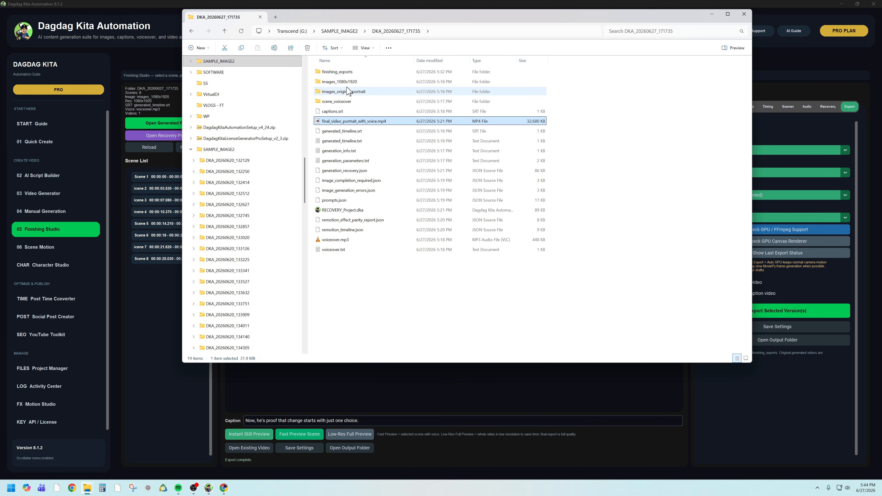
- Play edited_video_captioned_v1.mp4 from the finishing_exports folder, replay its opening scenes and close the player
{"action": "double_click", "coordinate": [344, 73]}
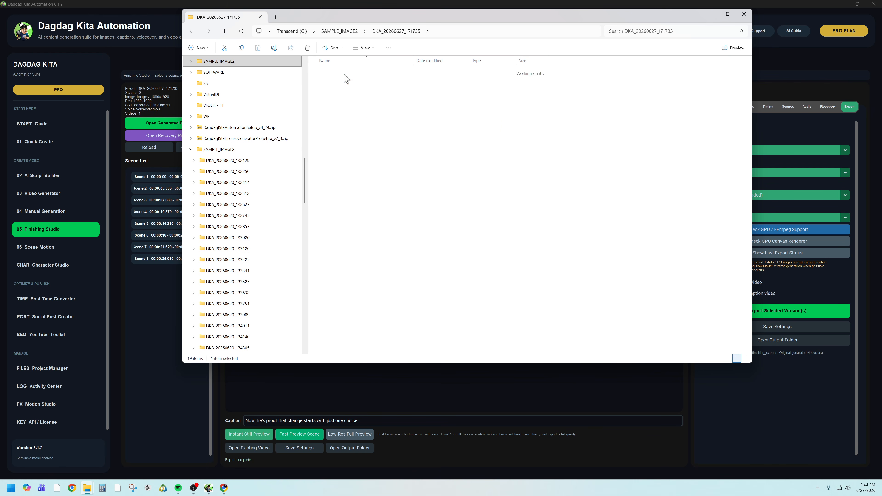
{"action": "double_click", "coordinate": [369, 142]}
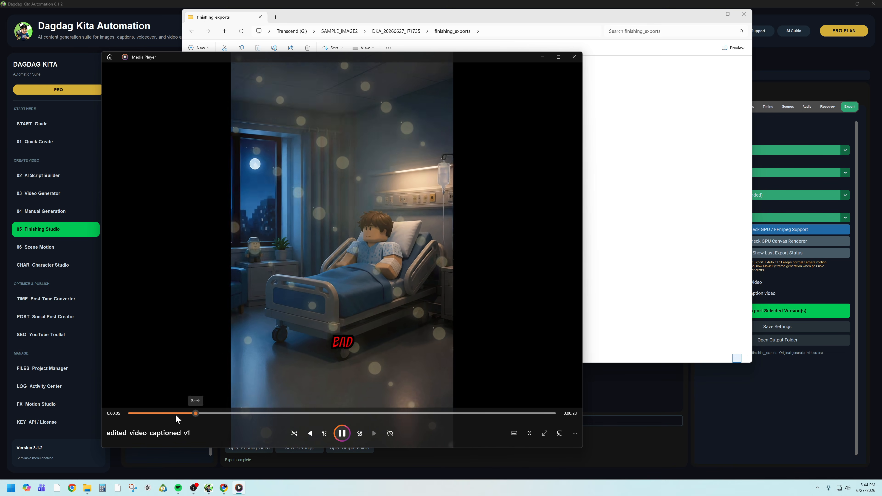
{"action": "left_click", "coordinate": [174, 414]}
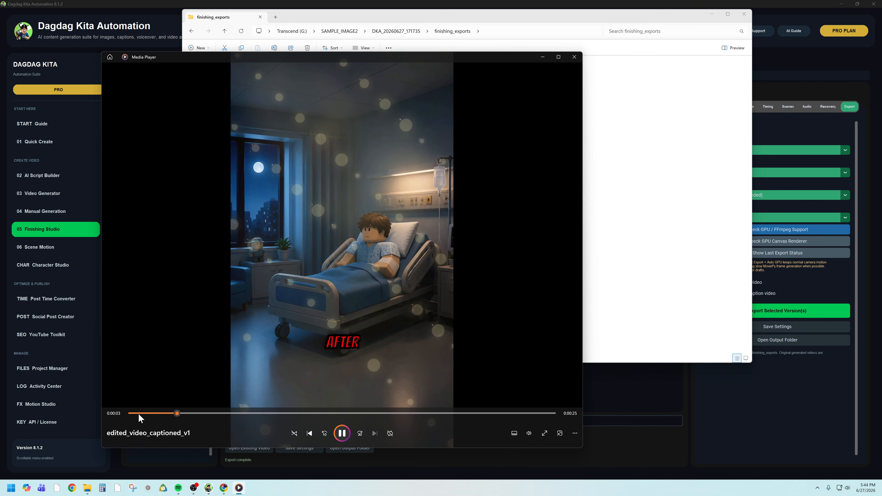
{"action": "left_click", "coordinate": [138, 414]}
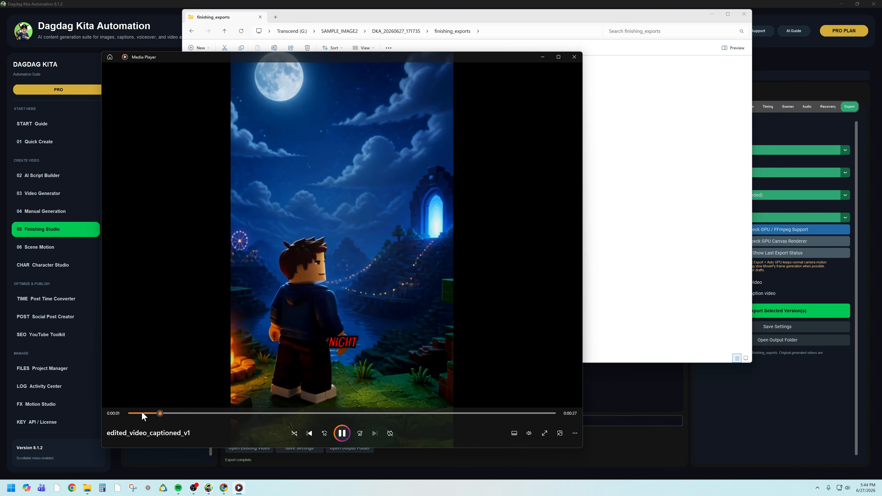
{"action": "left_click", "coordinate": [342, 434]}
{"action": "left_click", "coordinate": [575, 58]}
- Return to Dagdag Kita Automation, watch the fast preview of Scene 8 and close the player
{"action": "left_click", "coordinate": [765, 401]}
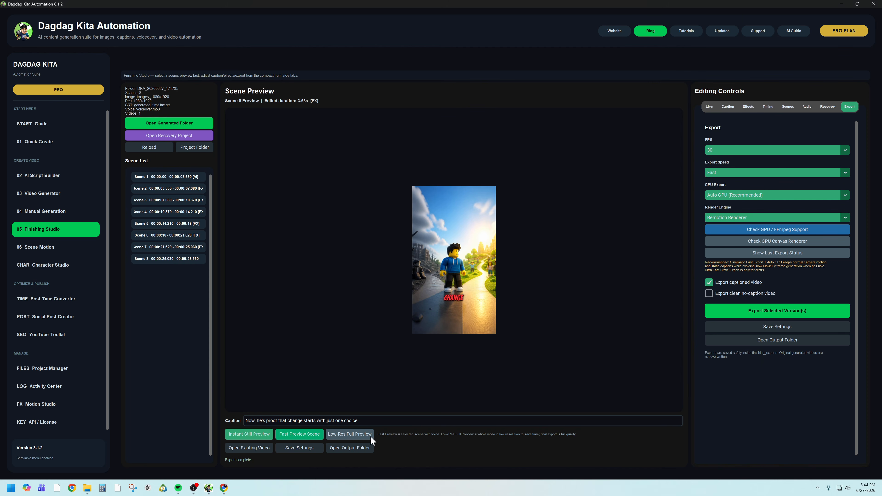
{"action": "left_click", "coordinate": [298, 436]}
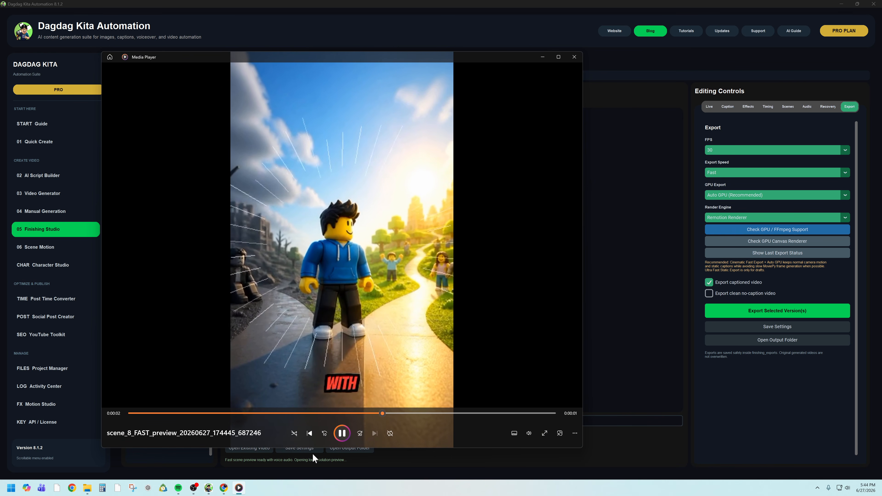
{"action": "left_click", "coordinate": [576, 58]}
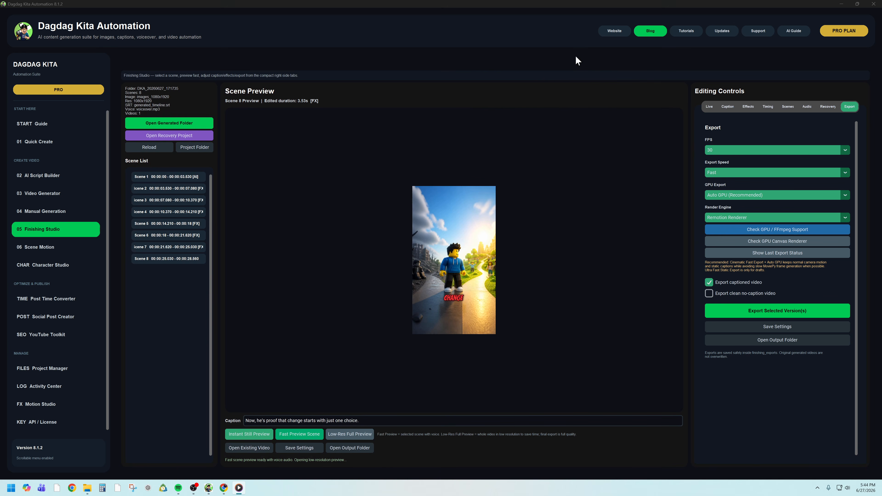
- Select Scene 1 and play its fast preview again
{"action": "left_click", "coordinate": [158, 180]}
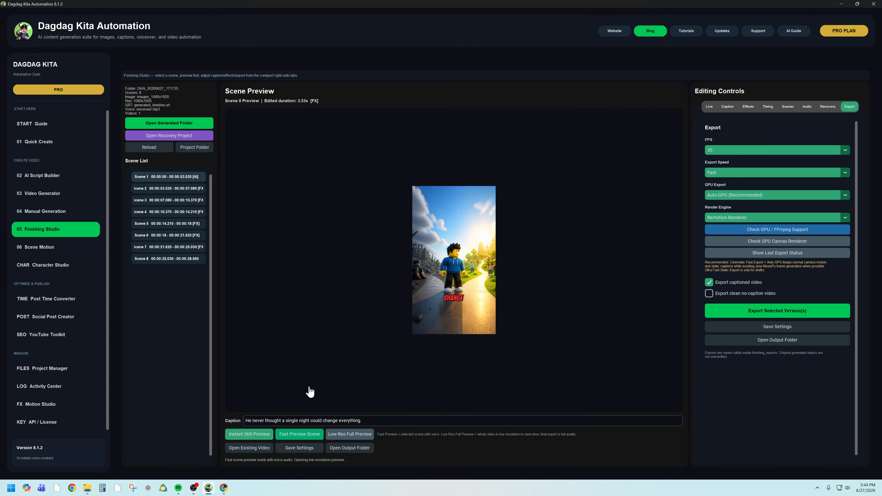
{"action": "left_click", "coordinate": [300, 435]}
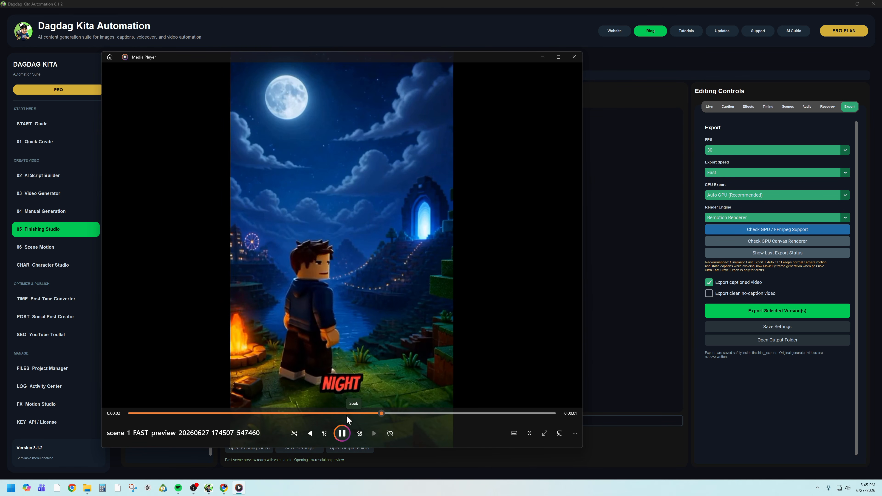
- Close the Scene 1 preview player and view the available export FPS options without changing the setting
{"action": "left_click", "coordinate": [574, 57]}
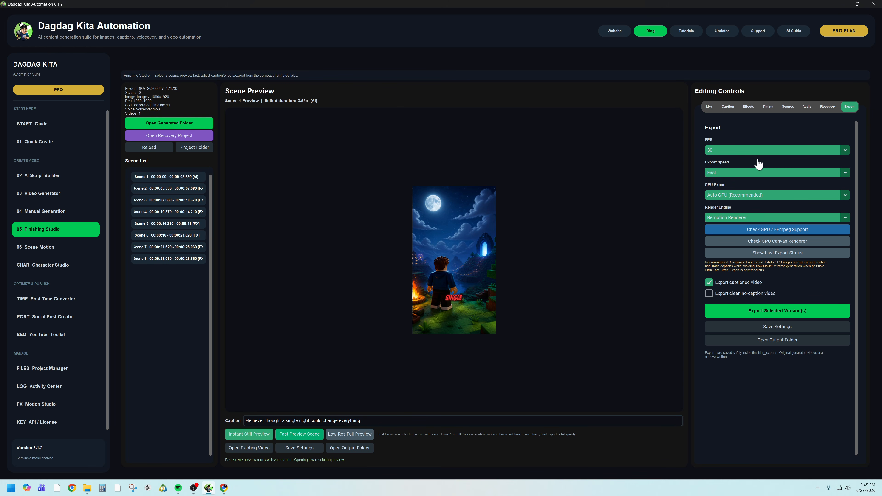
{"action": "left_click", "coordinate": [733, 152]}
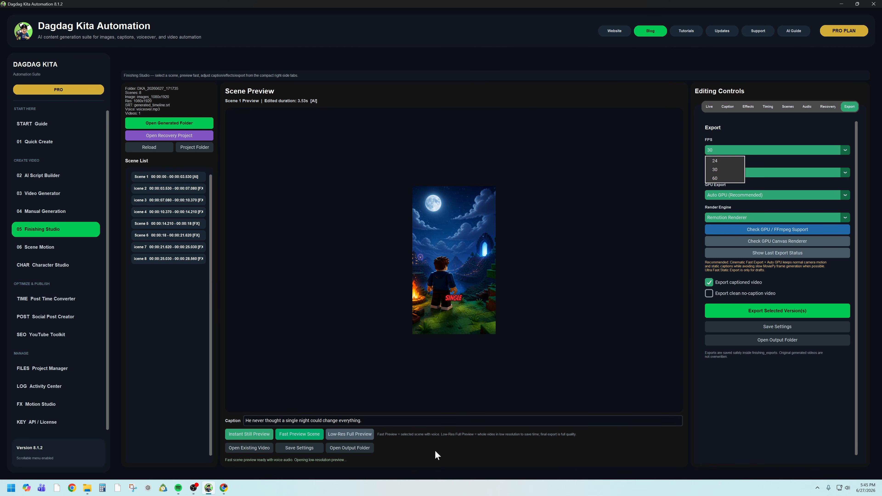
{"action": "left_click", "coordinate": [763, 405]}
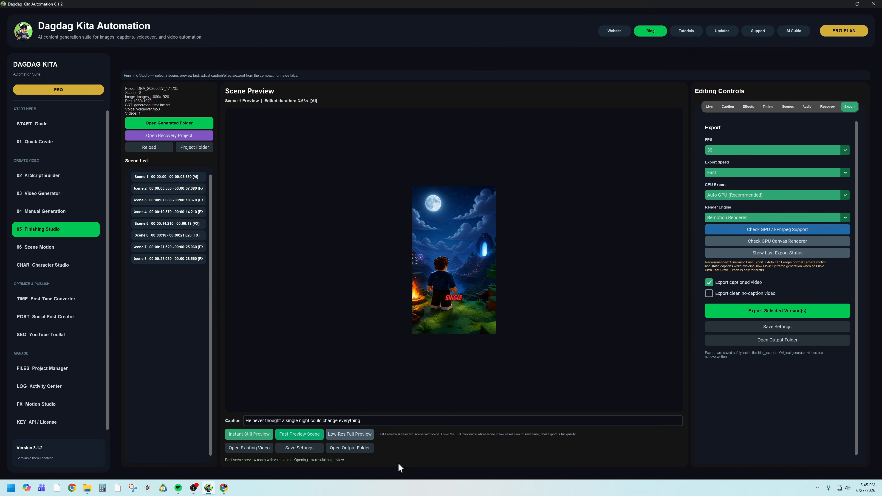
- Bring up the finishing_exports folder to check the exported files, then leave it
{"action": "mouse_move", "coordinate": [87, 489]}
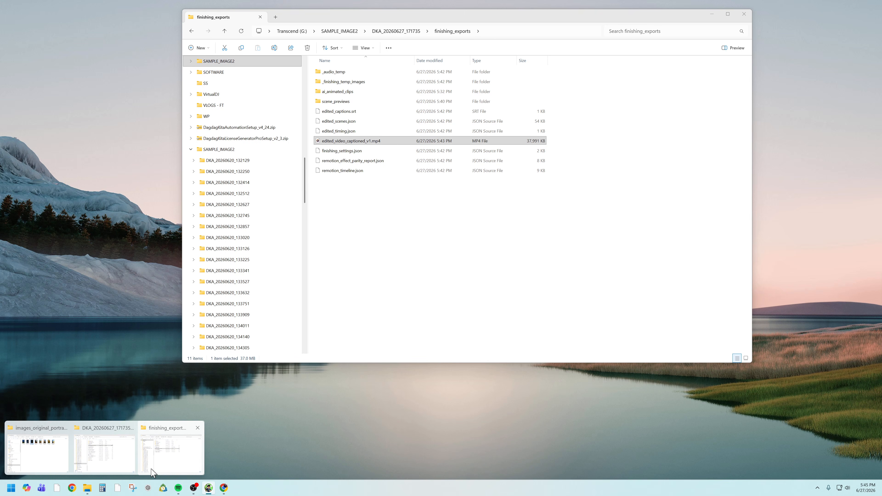
{"action": "left_click", "coordinate": [151, 472]}
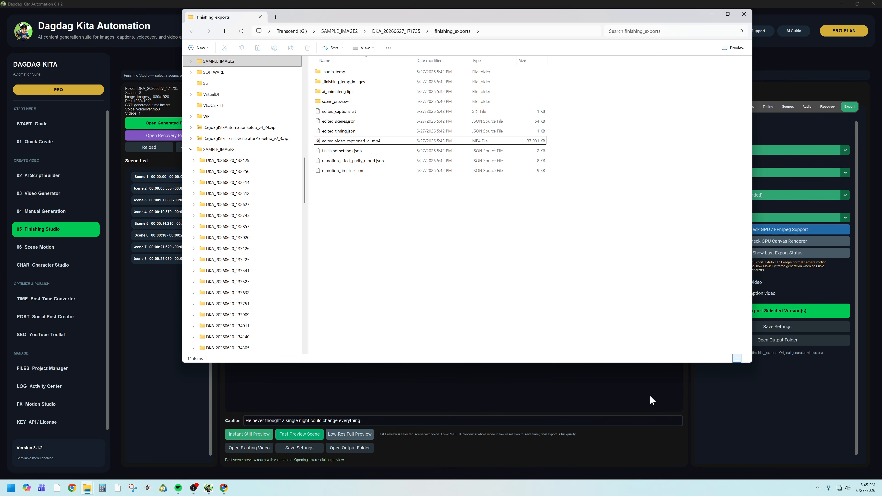
{"action": "left_click", "coordinate": [785, 399]}
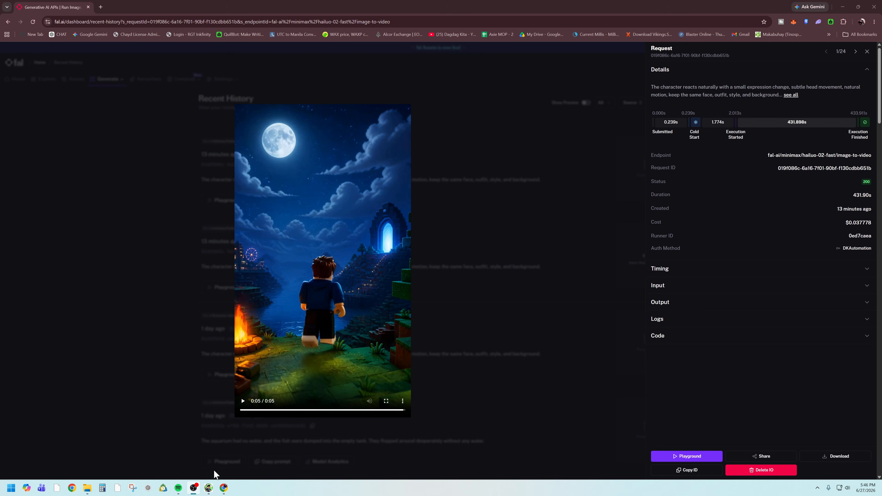
- Return to Dagdag Kita Automation and set the export FPS to 24
{"action": "left_click", "coordinate": [210, 487]}
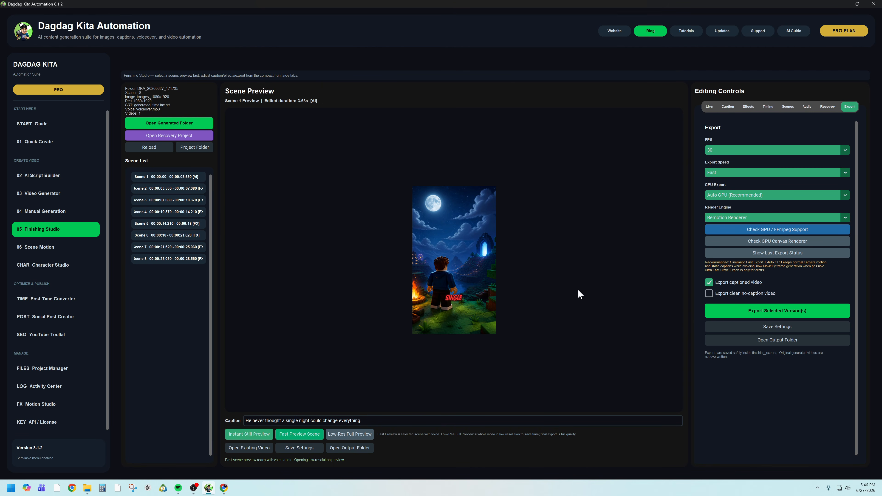
{"action": "left_click", "coordinate": [761, 150]}
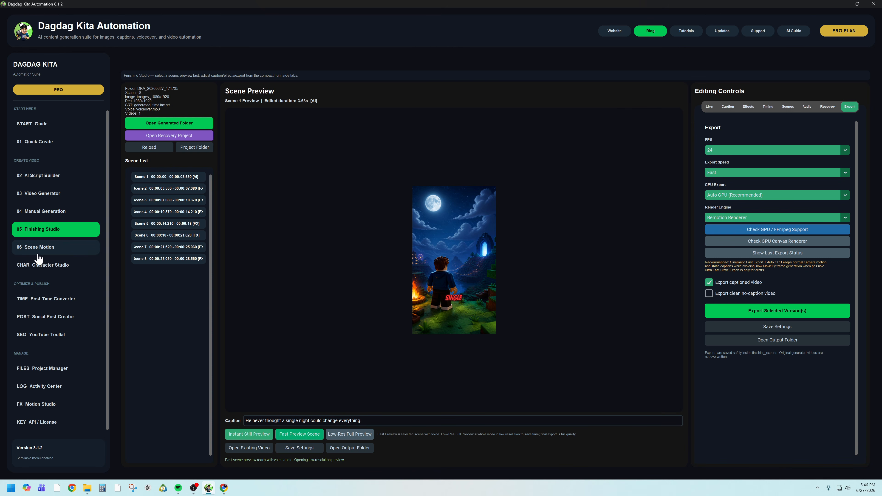
- Look through the Manual Generation, Post Time Converter, Social Post Creator, YouTube Toolkit and API / License pages
{"action": "left_click", "coordinate": [52, 218]}
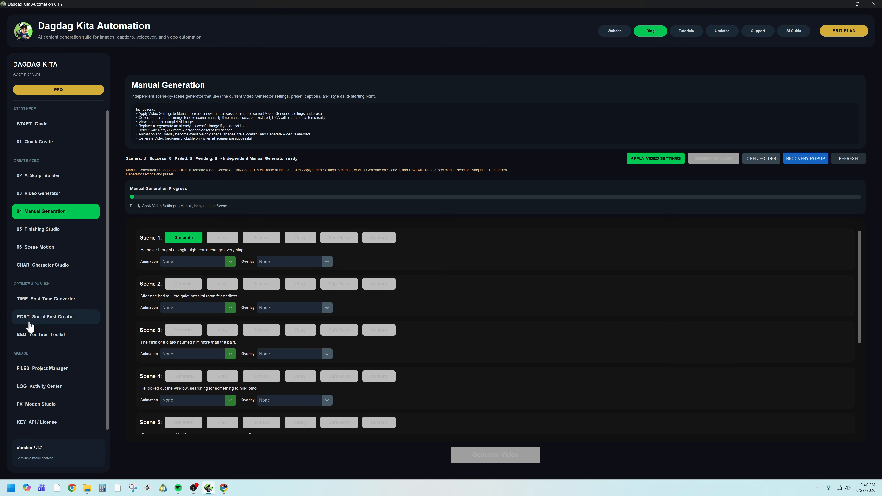
{"action": "left_click", "coordinate": [51, 306]}
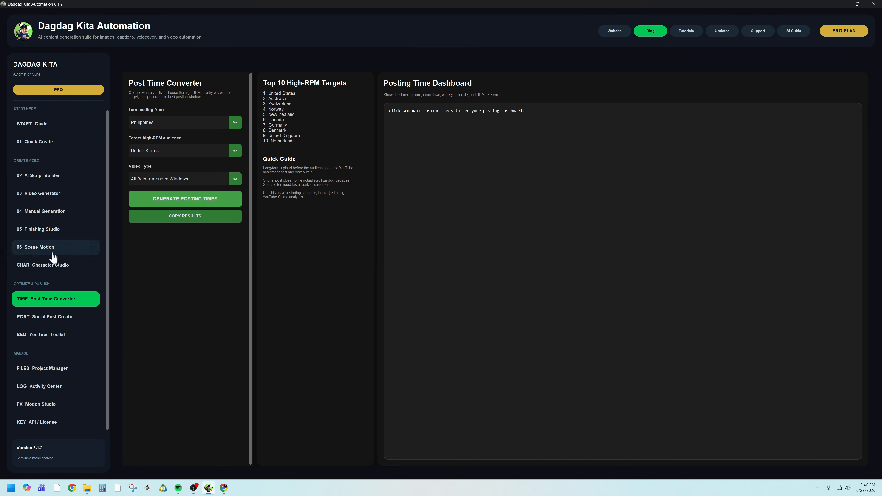
{"action": "left_click", "coordinate": [50, 324]}
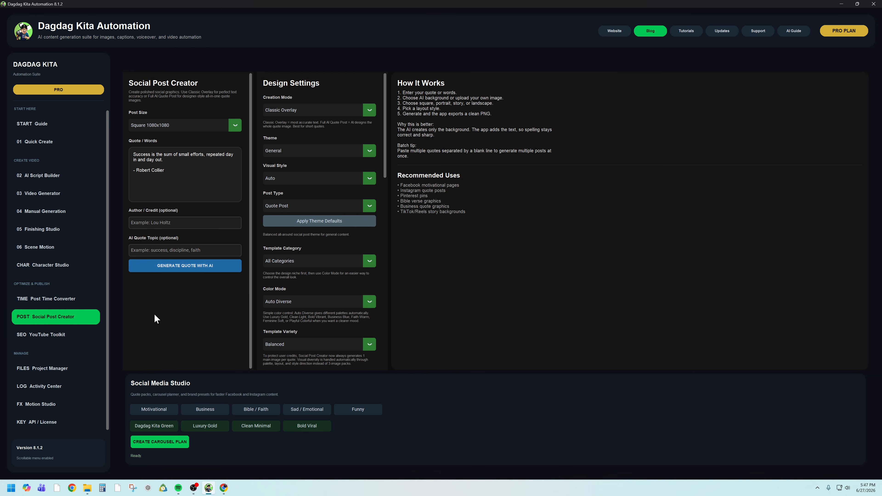
{"action": "left_click", "coordinate": [48, 339]}
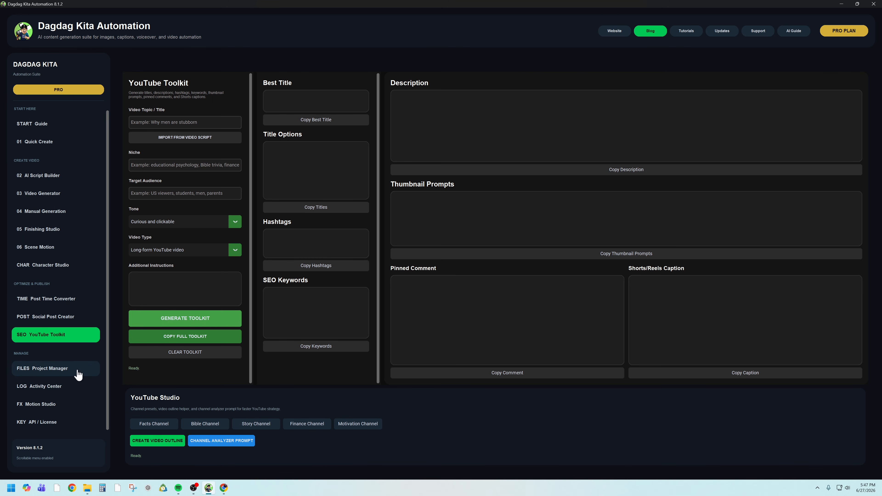
{"action": "scroll", "coordinate": [71, 376], "scroll_direction": "up", "scroll_amount": 1}
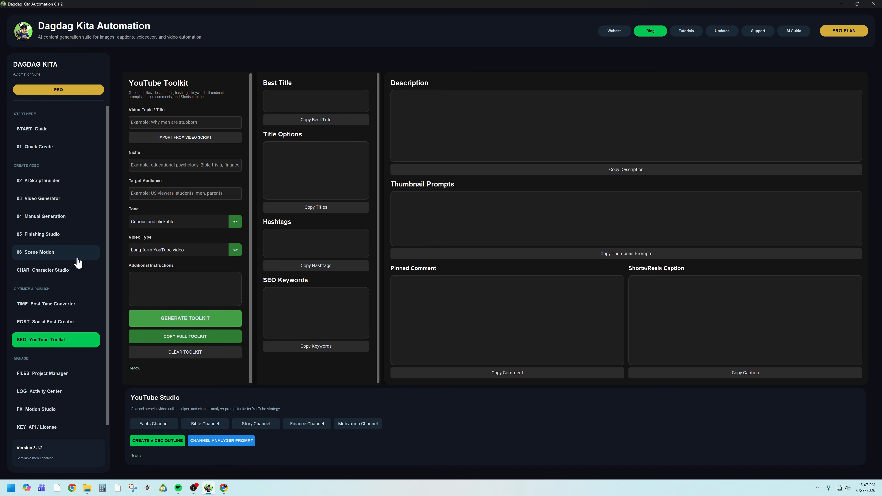
{"action": "left_click", "coordinate": [50, 432]}
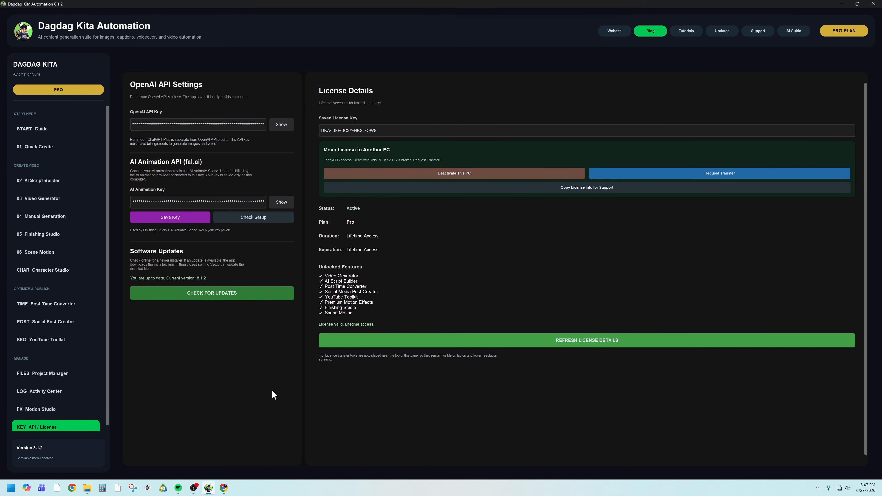
{"action": "left_click_drag", "start_coordinate": [388, 131], "coordinate": [308, 131]}
- Open Calculator, place it over the license page and calculate 0.005 × 13
{"action": "left_click", "coordinate": [102, 488]}
{"action": "left_click_drag", "start_coordinate": [678, 131], "coordinate": [441, 144]}
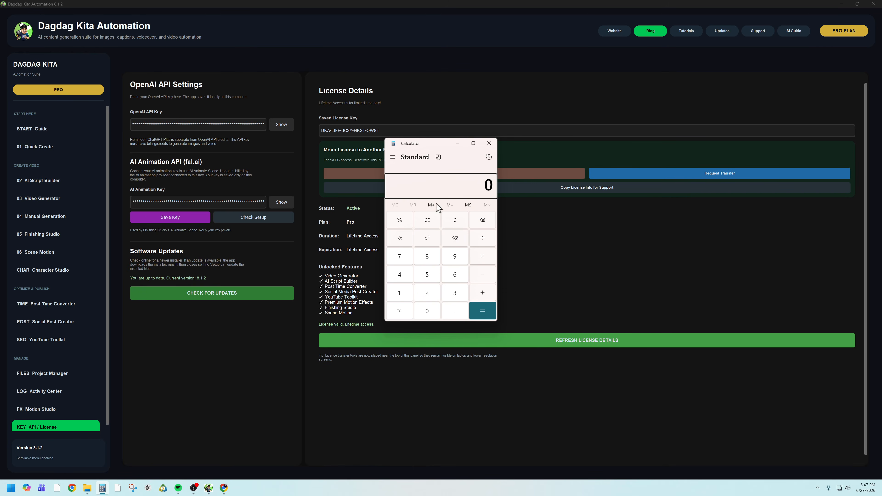
{"action": "left_click", "coordinate": [456, 218]}
{"action": "type", "text": ".000"}
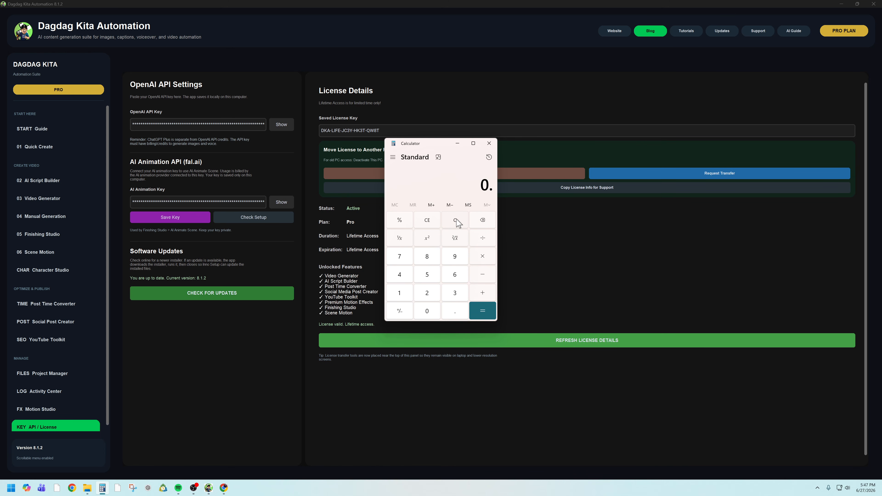
{"action": "key", "text": "BackSpace"}
{"action": "type", "text": "5"}
{"action": "type", "text": "13"}
{"action": "key", "text": "BackSpace"}
{"action": "key", "text": "BackSpace"}
{"action": "key", "text": "asterisk"}
{"action": "type", "text": "13"}
{"action": "key", "text": "Return"}
- Add 0.0377 twice to the product in Calculator
{"action": "key", "text": "plus"}
{"action": "type", "text": "0."}
{"action": "type", "text": "0"}
{"action": "type", "text": "03"}
{"action": "key", "text": "BackSpace"}
{"action": "key", "text": "BackSpace"}
{"action": "type", "text": "377+0.0377"}
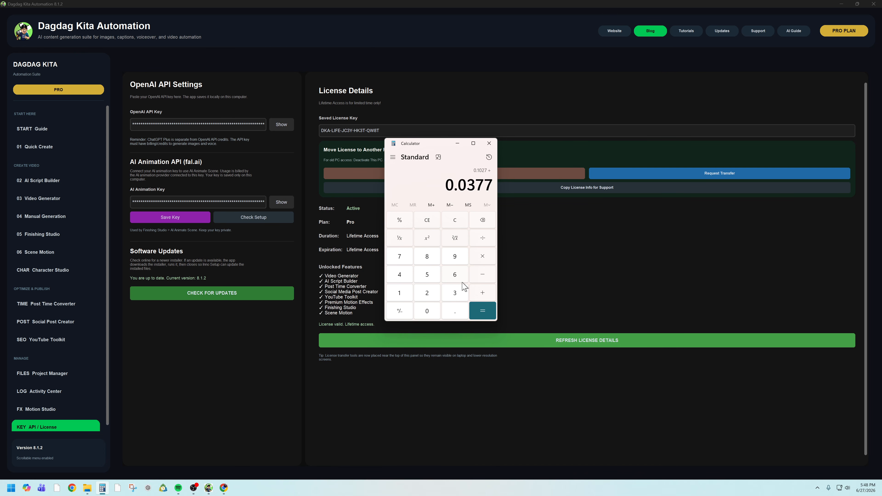
{"action": "key", "text": "Return"}
{"action": "type", "text": "3."}
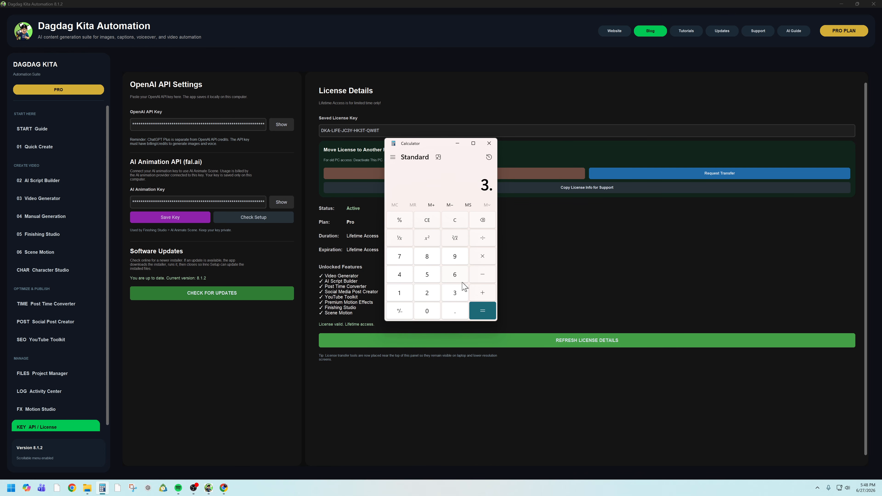
- Check the calculation history, clear the entry and calculate 0.065 + 0.0337 + 0.0337
{"action": "left_click", "coordinate": [489, 157]}
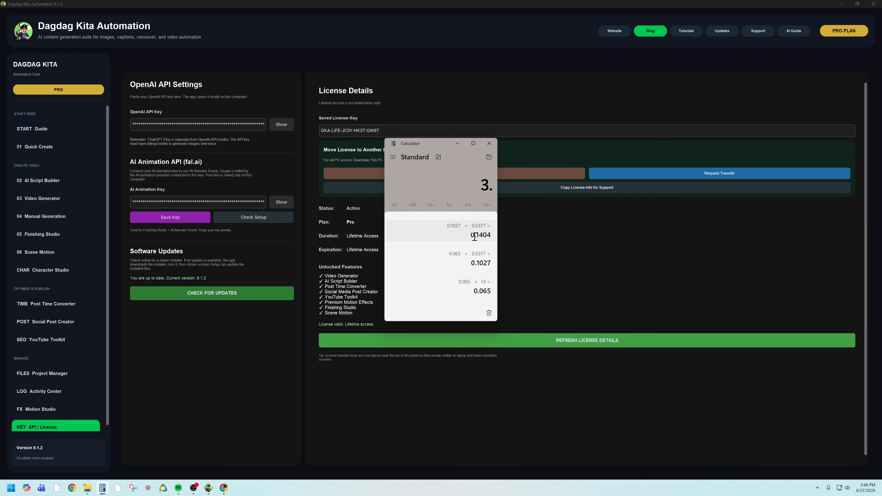
{"action": "left_click", "coordinate": [452, 195]}
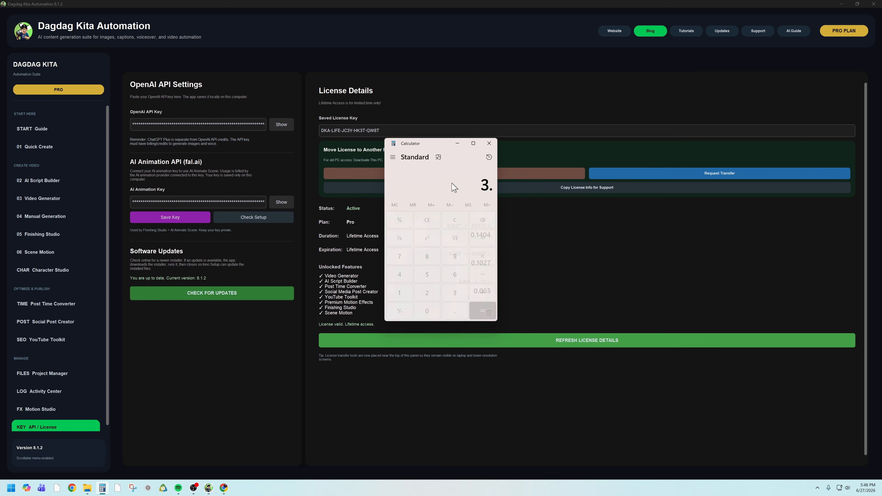
{"action": "left_click", "coordinate": [463, 226]}
{"action": "type", "text": ".0"}
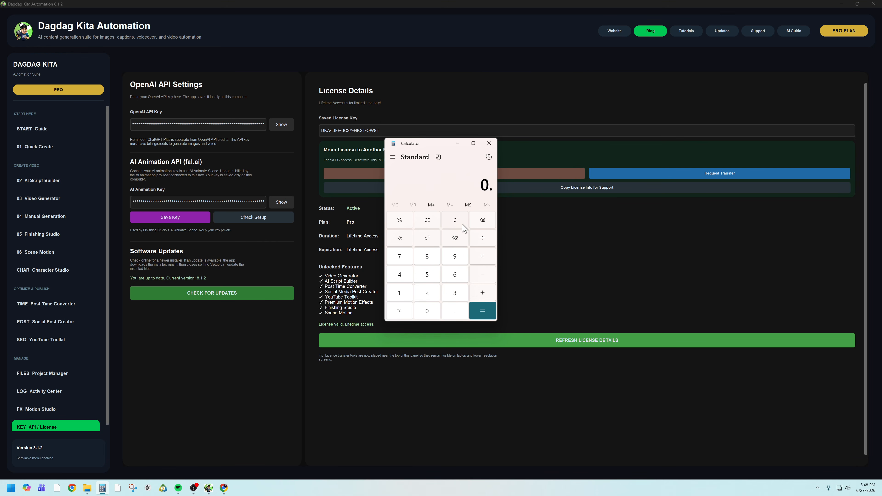
{"action": "type", "text": "05*"}
{"action": "type", "text": "0.065+"}
{"action": "type", "text": "0.0337"}
{"action": "type", "text": "+0.0"}
{"action": "type", "text": "337"}
{"action": "key", "text": "Return"}
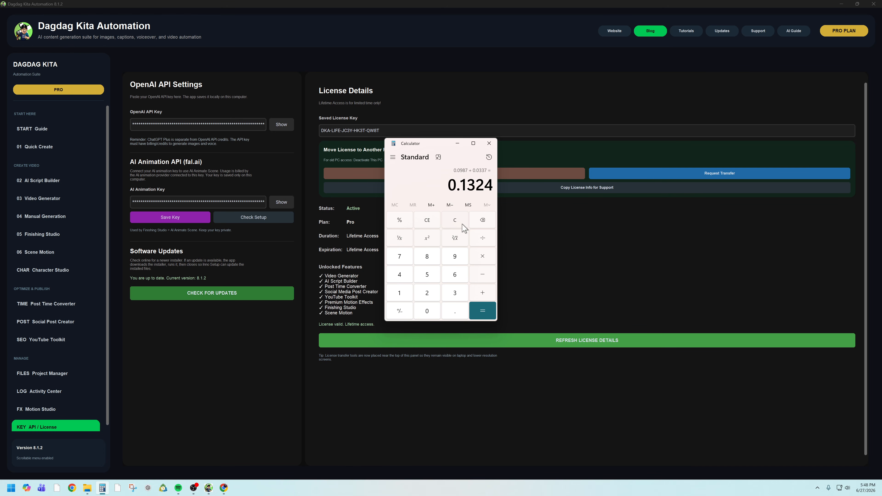
- Multiply the resulting sum by 60
{"action": "type", "text": "*60"}
{"action": "key", "text": "Return"}
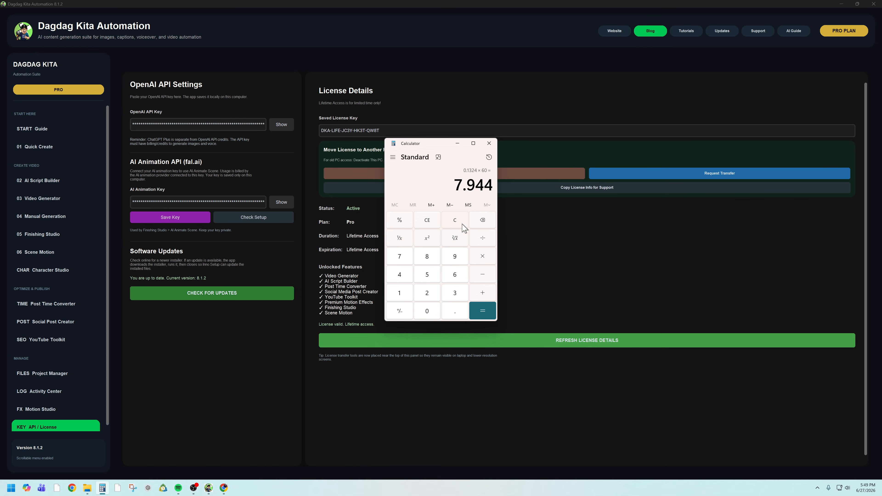